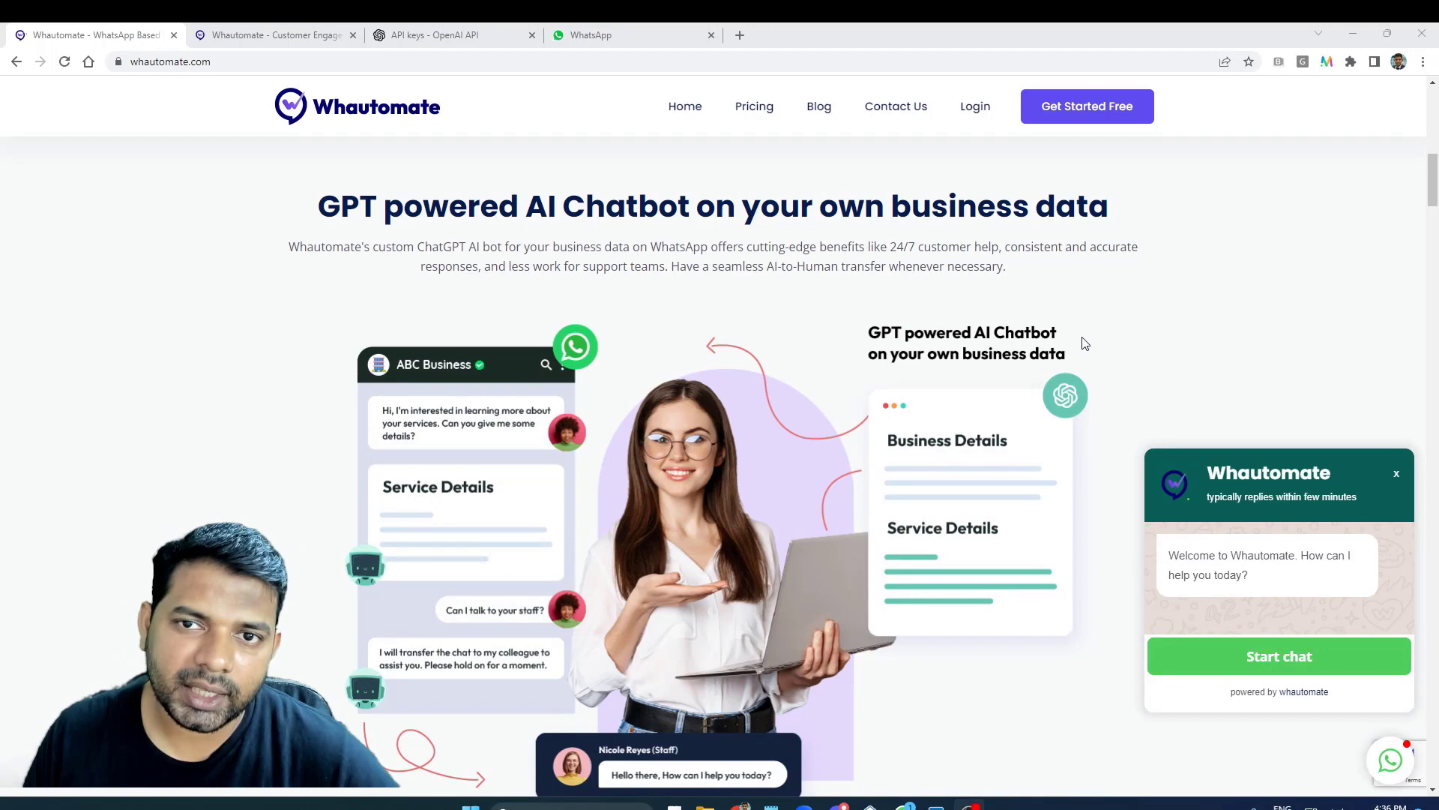
- Switch to the OpenAI platform and open the account's API keys page
left_click(422, 37)
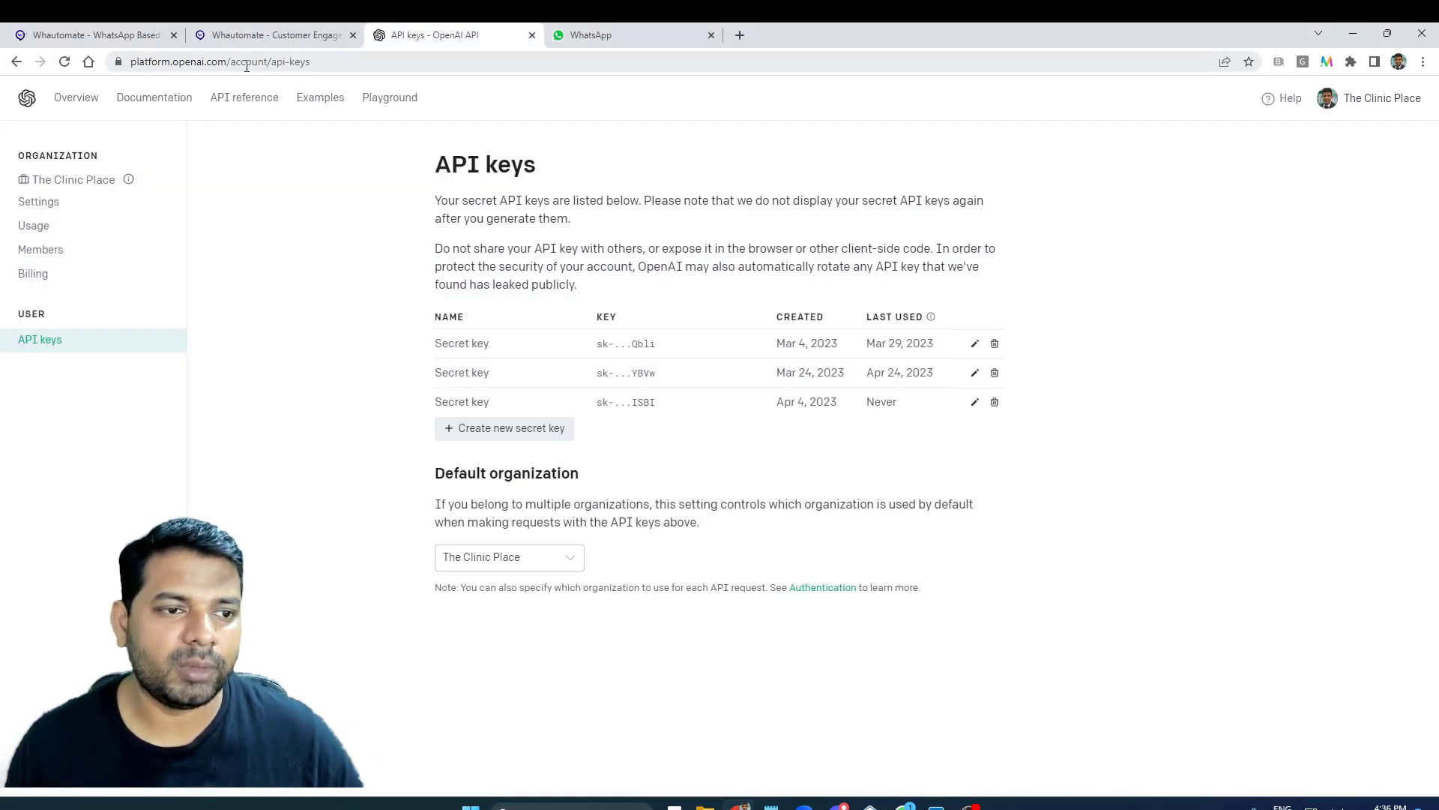
left_click_drag(225, 60, 131, 62)
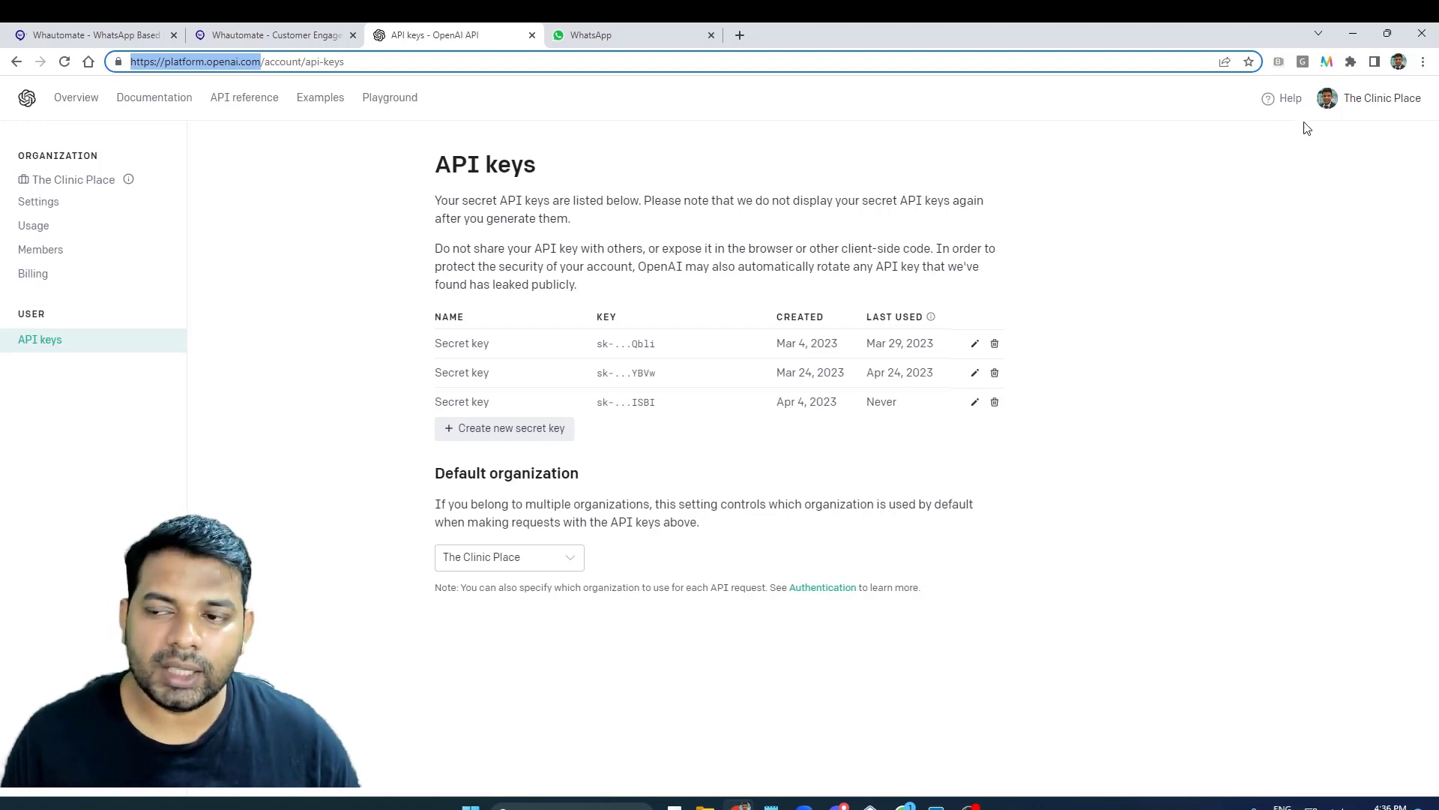
left_click(1342, 112)
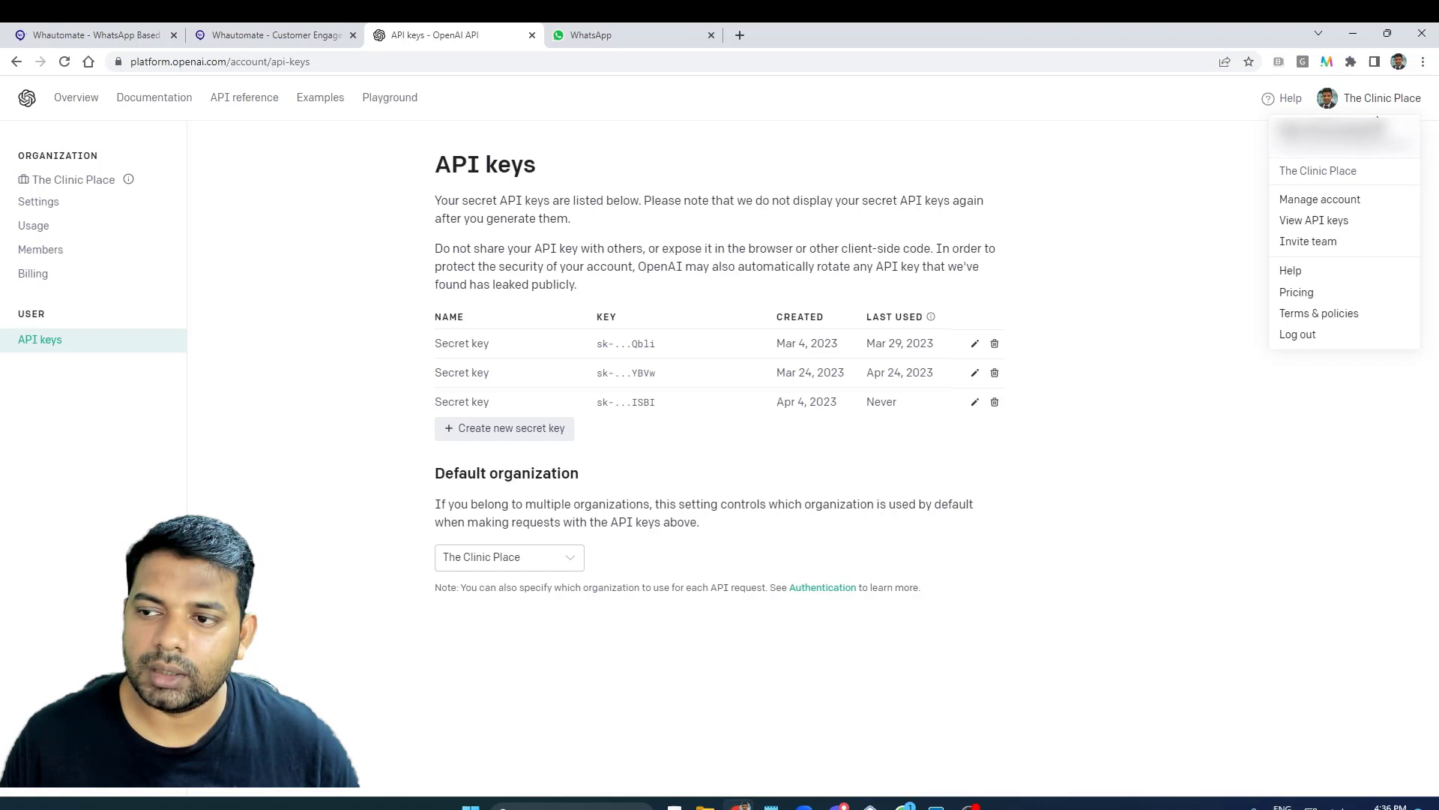
left_click(1308, 222)
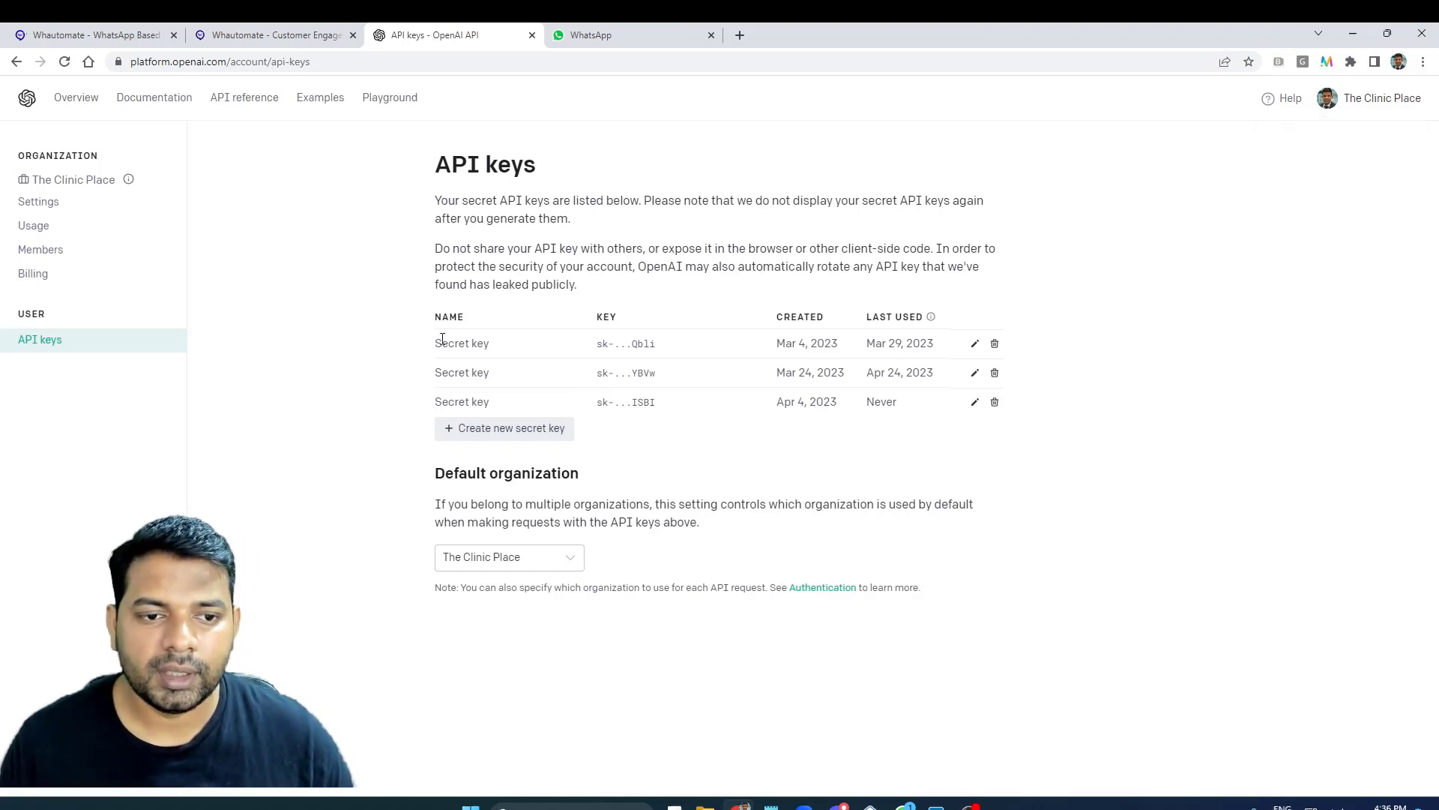
- Create a new OpenAI secret key named "Whautomate Demo" and copy the generated key
left_click(499, 439)
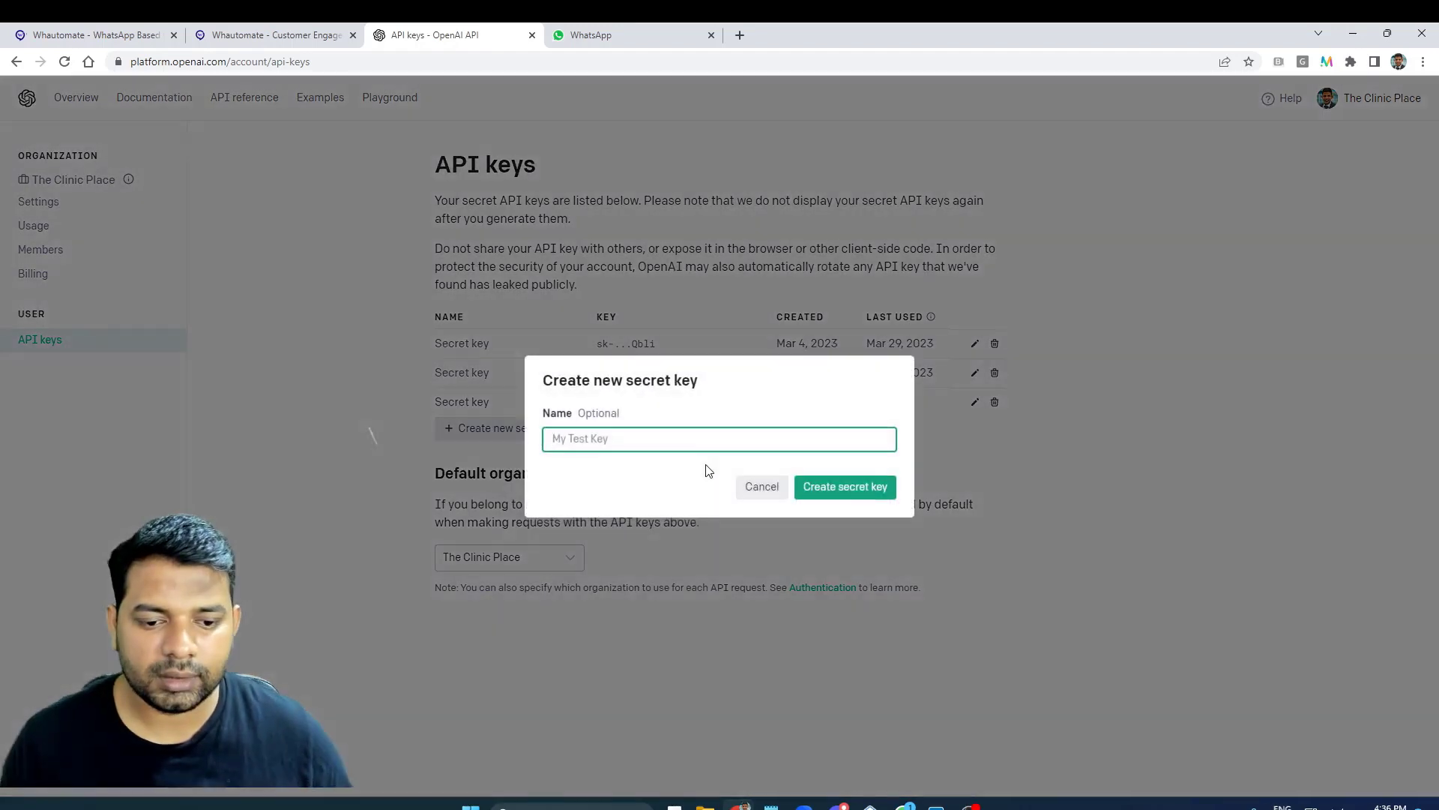
type("Wha")
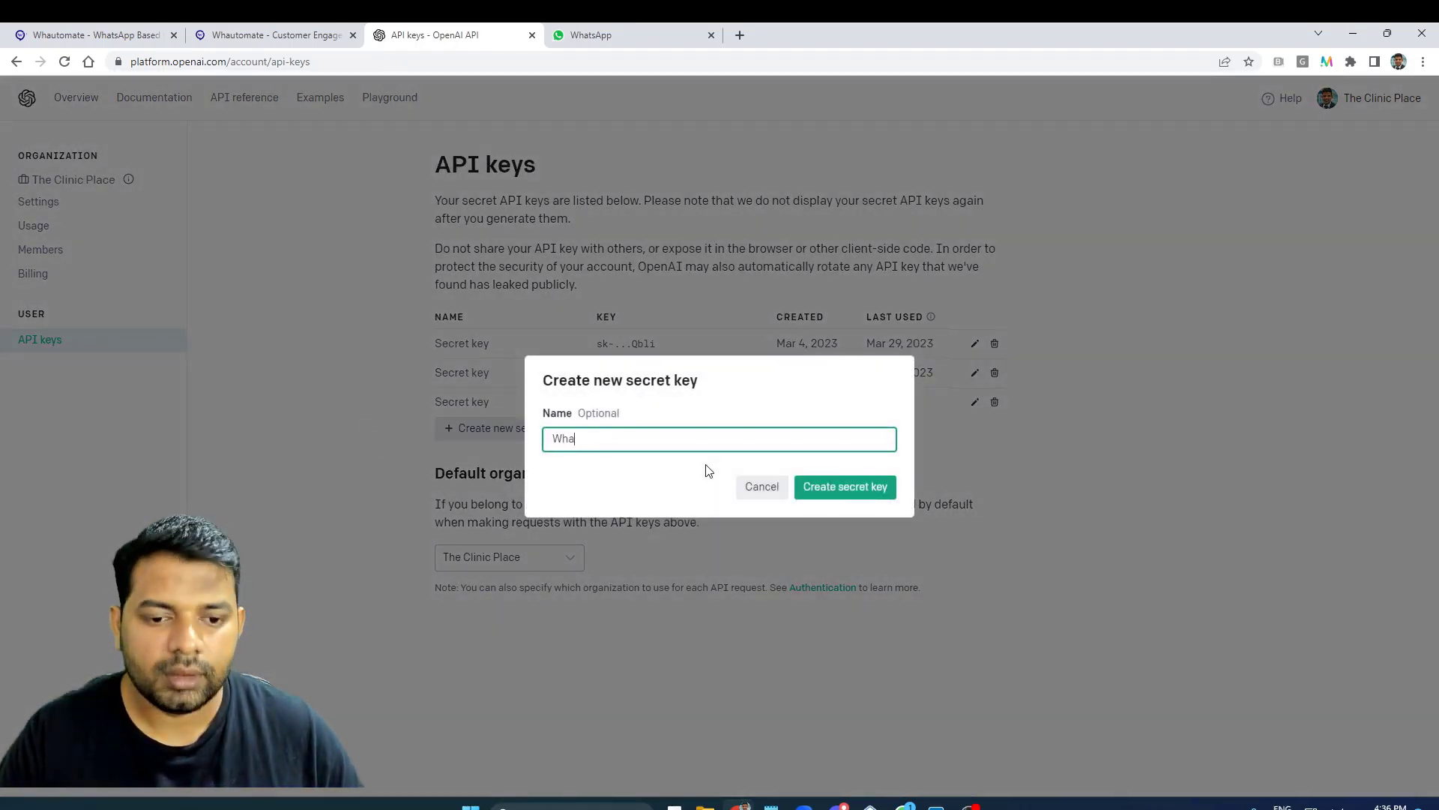
type("utomate Demo")
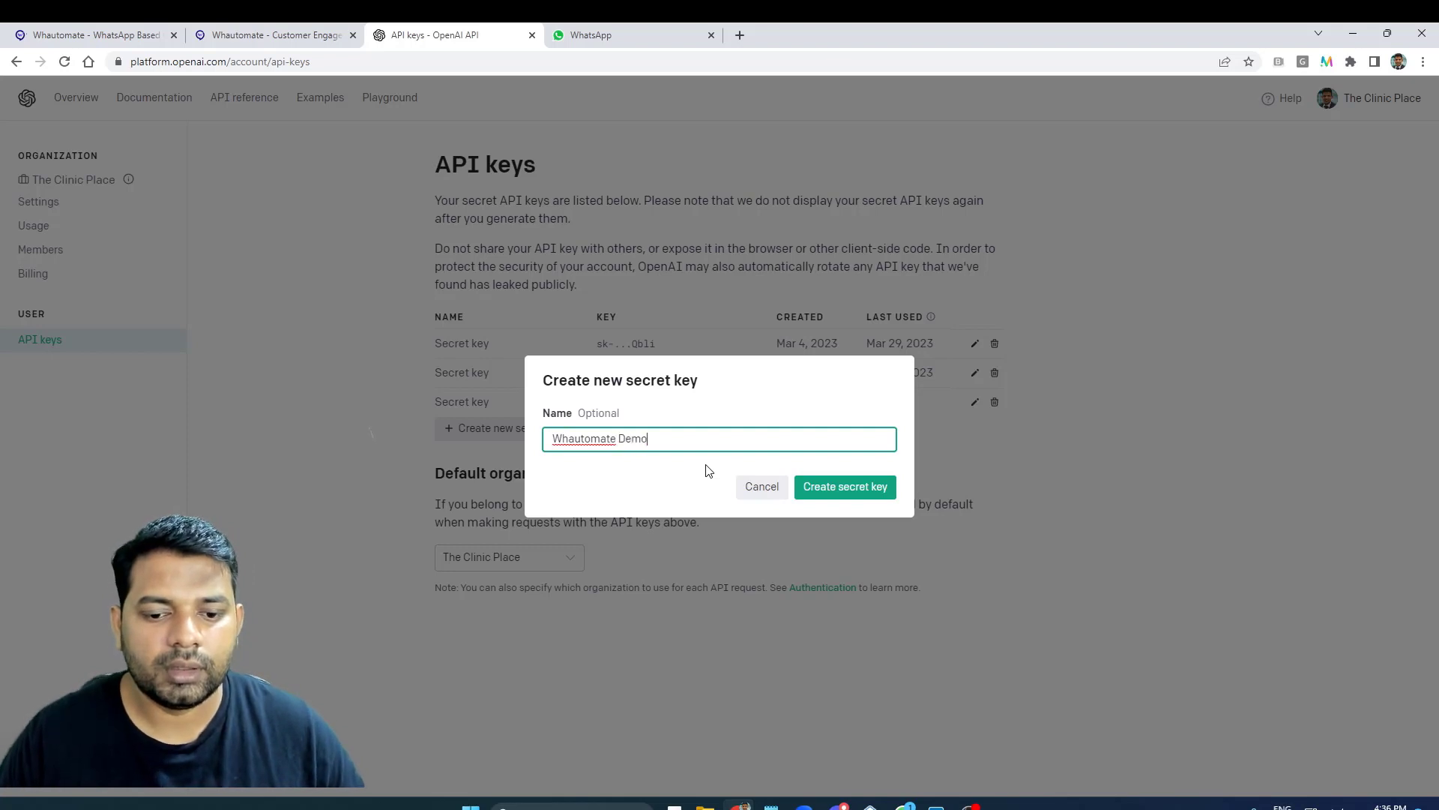
left_click(831, 486)
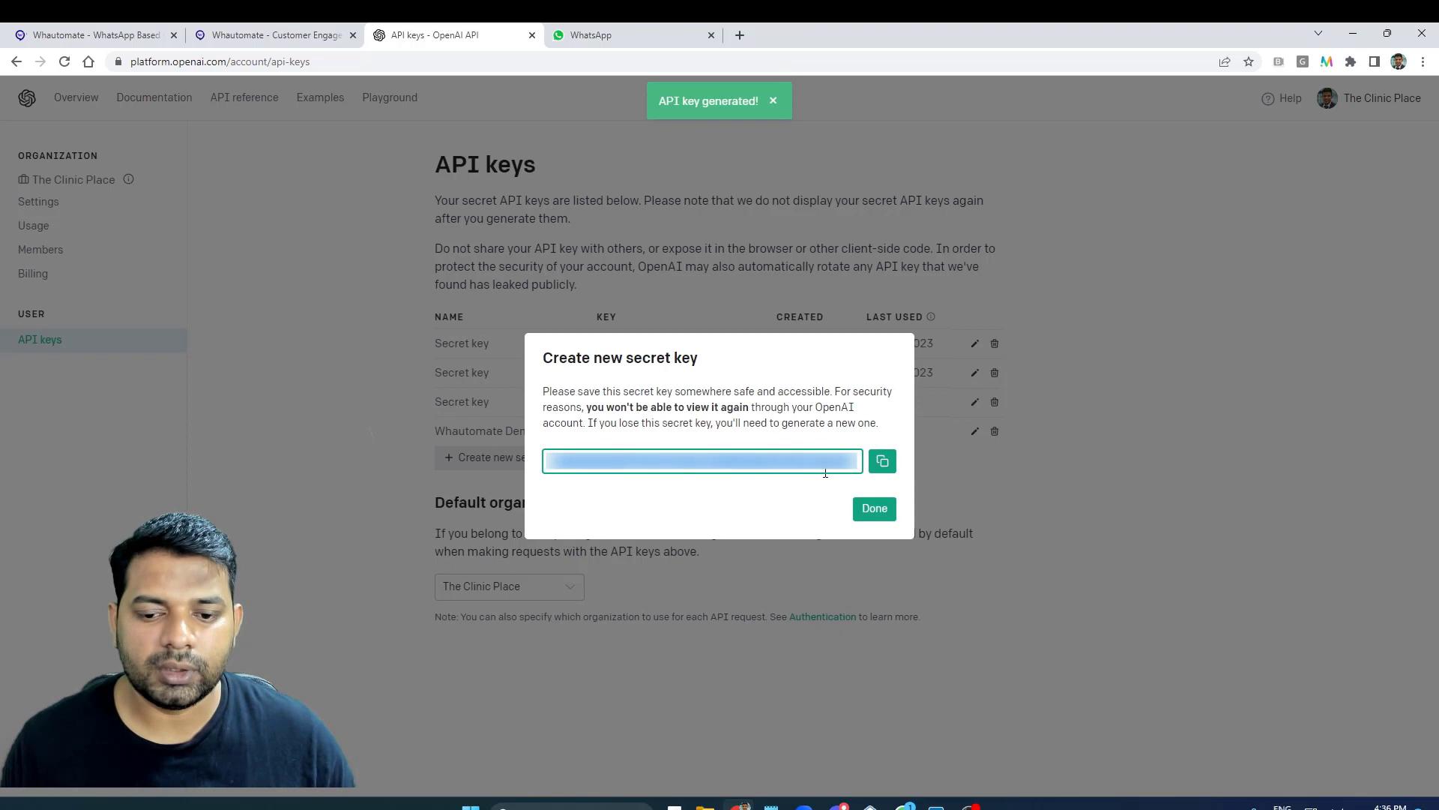
left_click(883, 461)
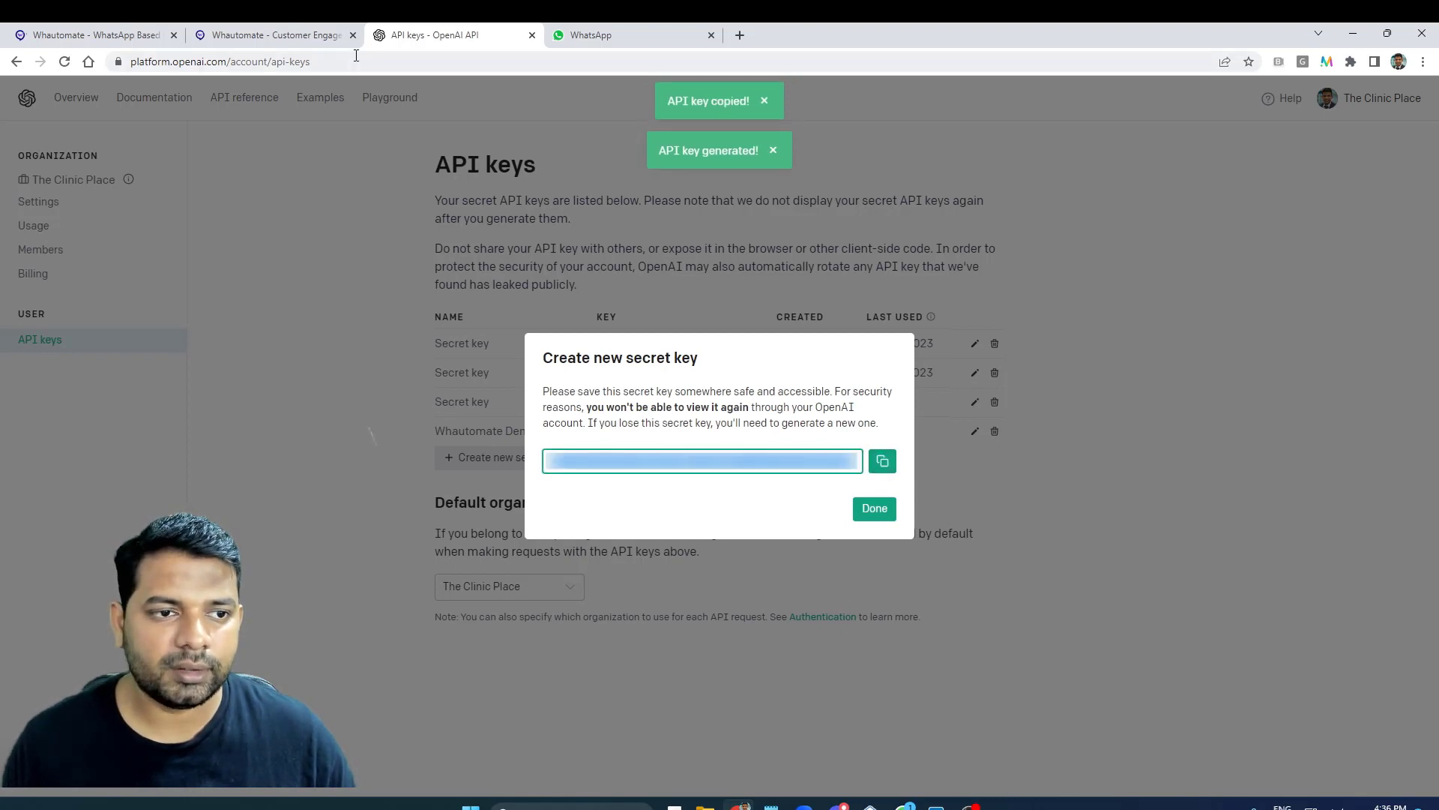
- Switch to Whautomate, replace the API Secret Key in the OpenAI integration setup with the copied key, and save it
left_click(285, 35)
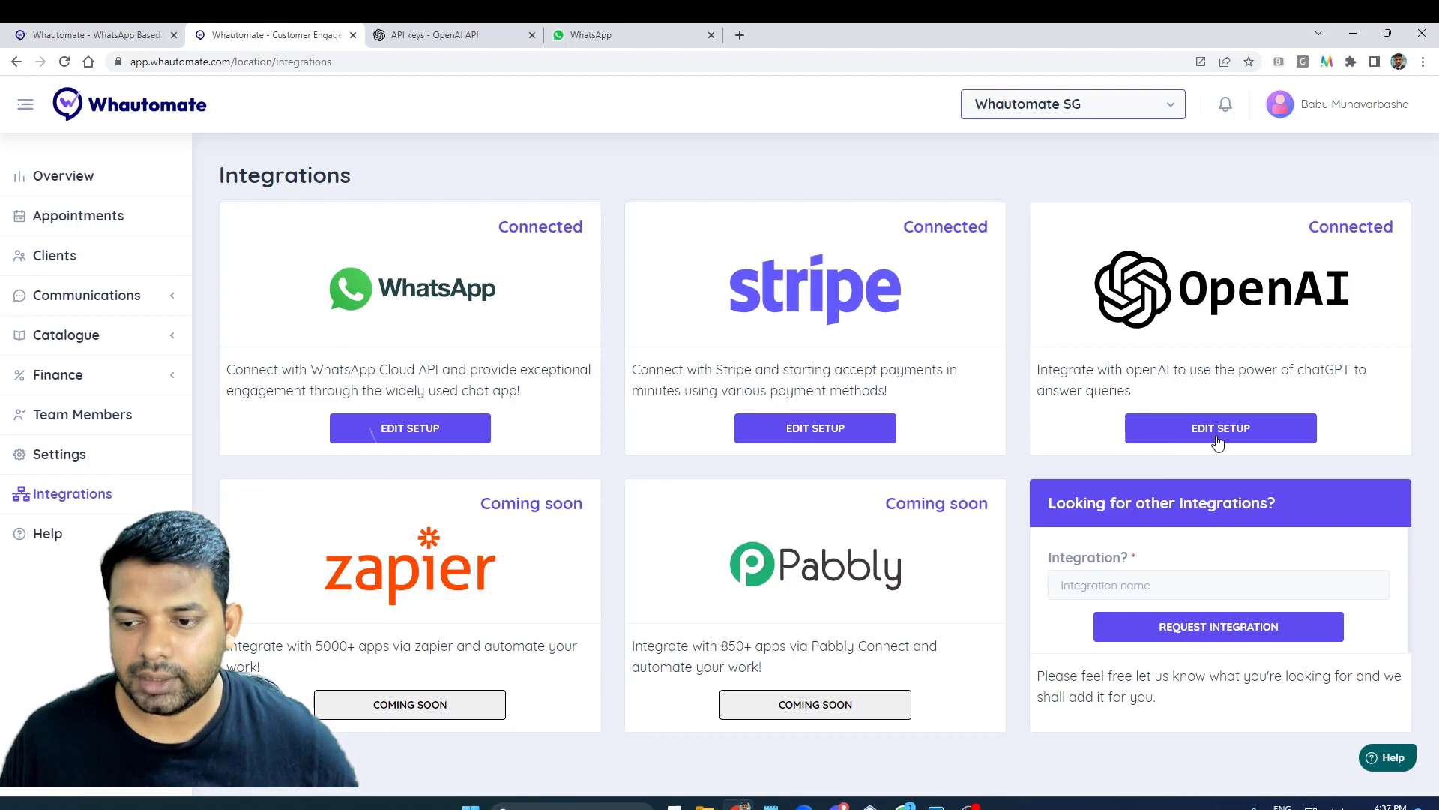
left_click(1218, 442)
double_click(515, 350)
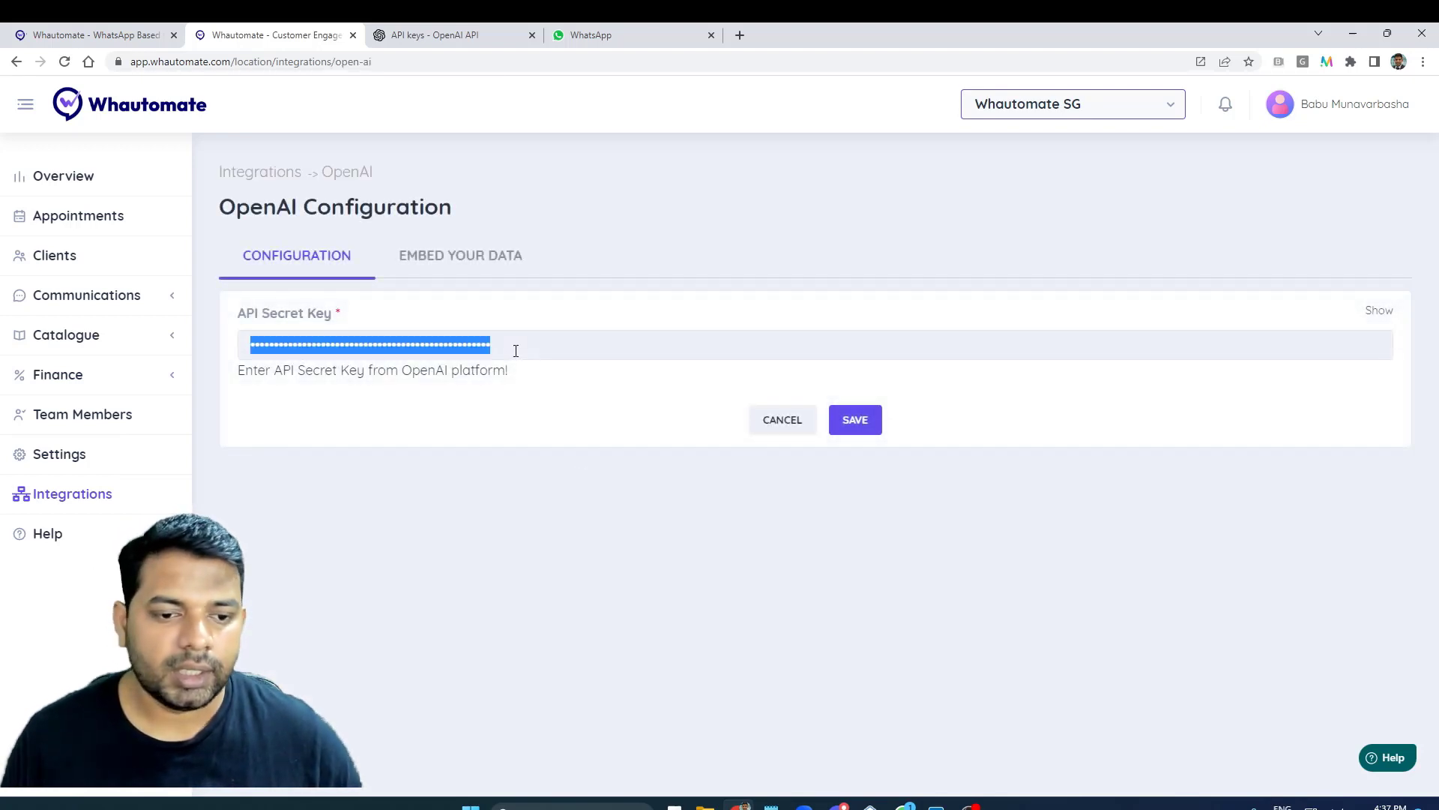
key("ctrl+v")
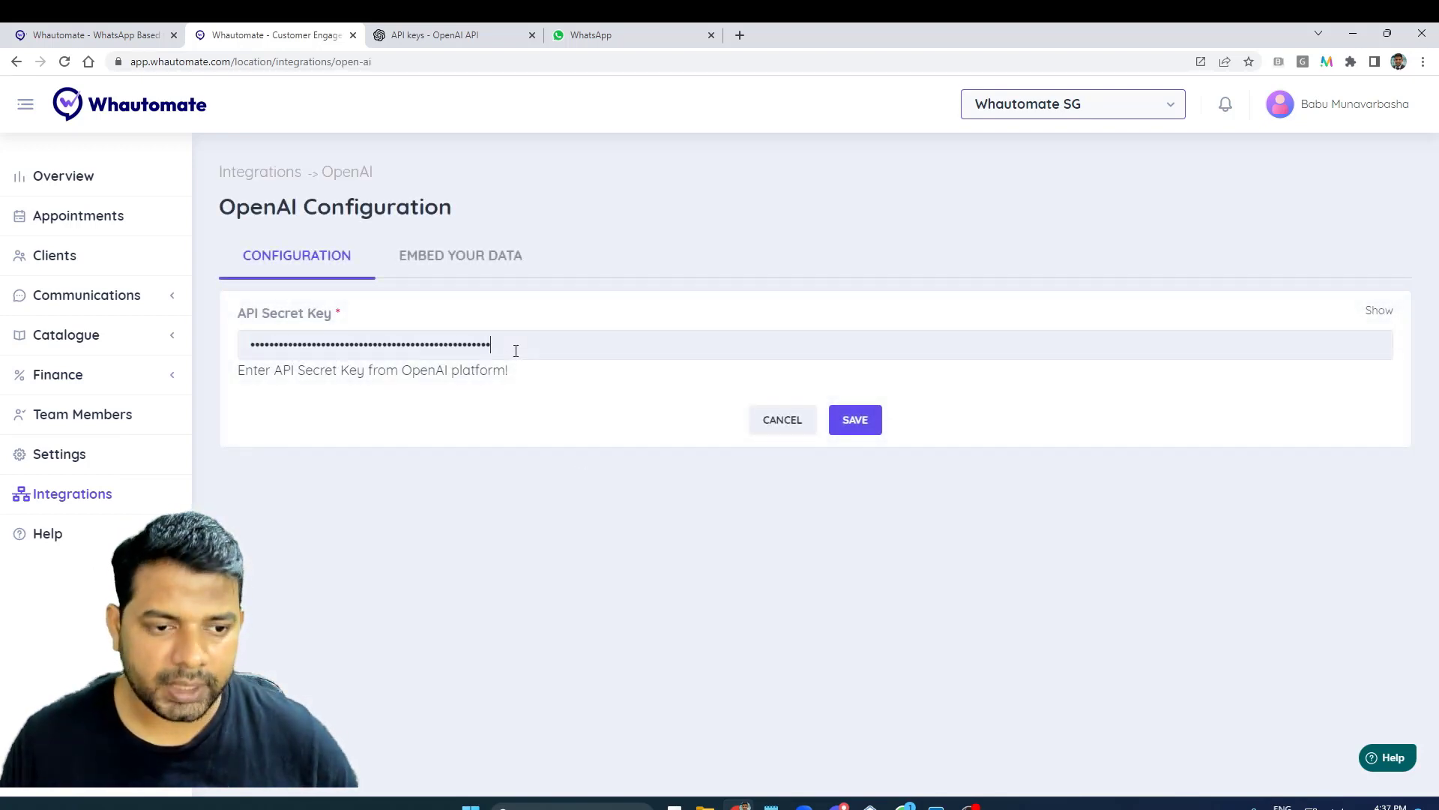
left_click(857, 421)
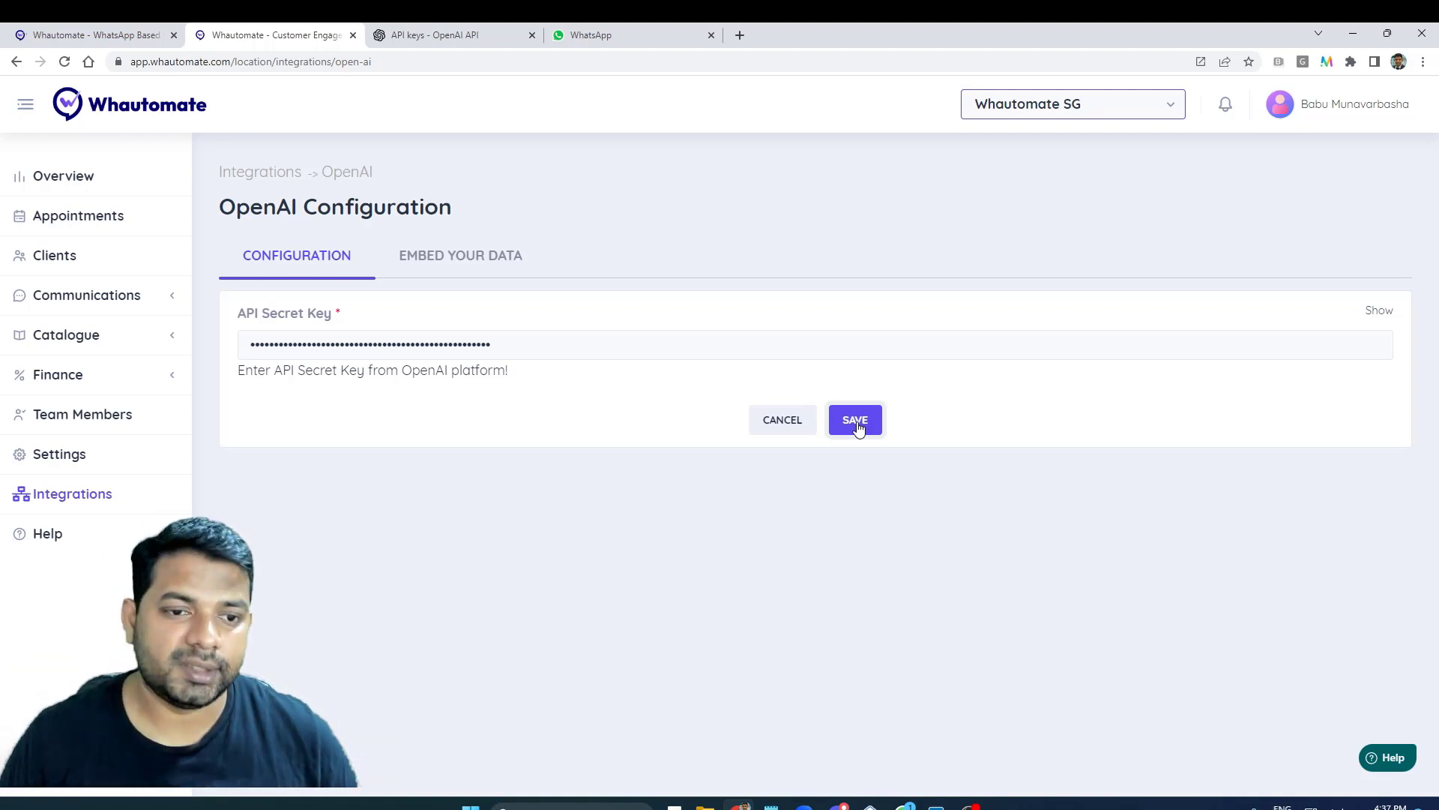
- Import the creative…T_file.txt text file as embedded training data under the name "Web Text file"
left_click(439, 259)
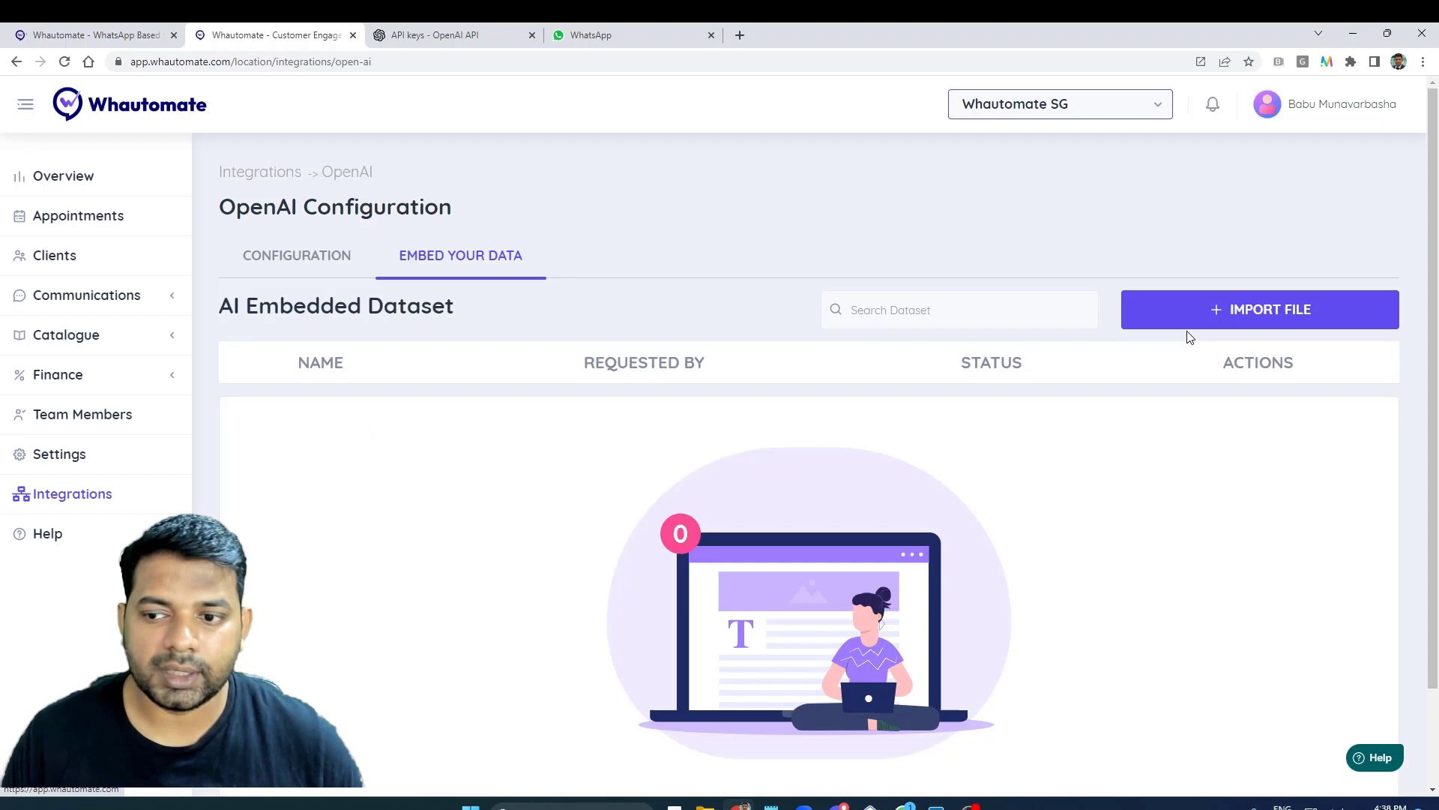
left_click(1199, 314)
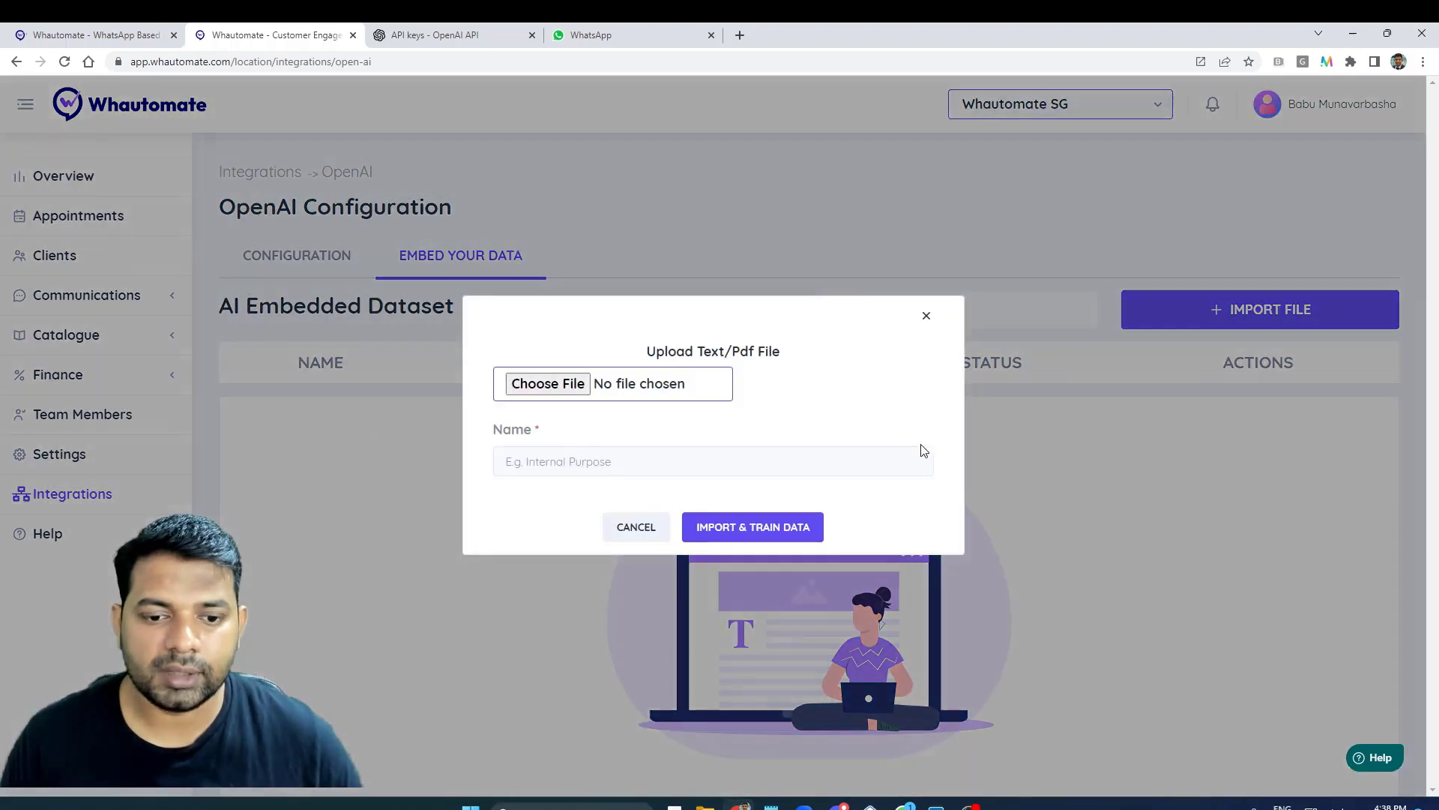
left_click(548, 383)
double_click(732, 368)
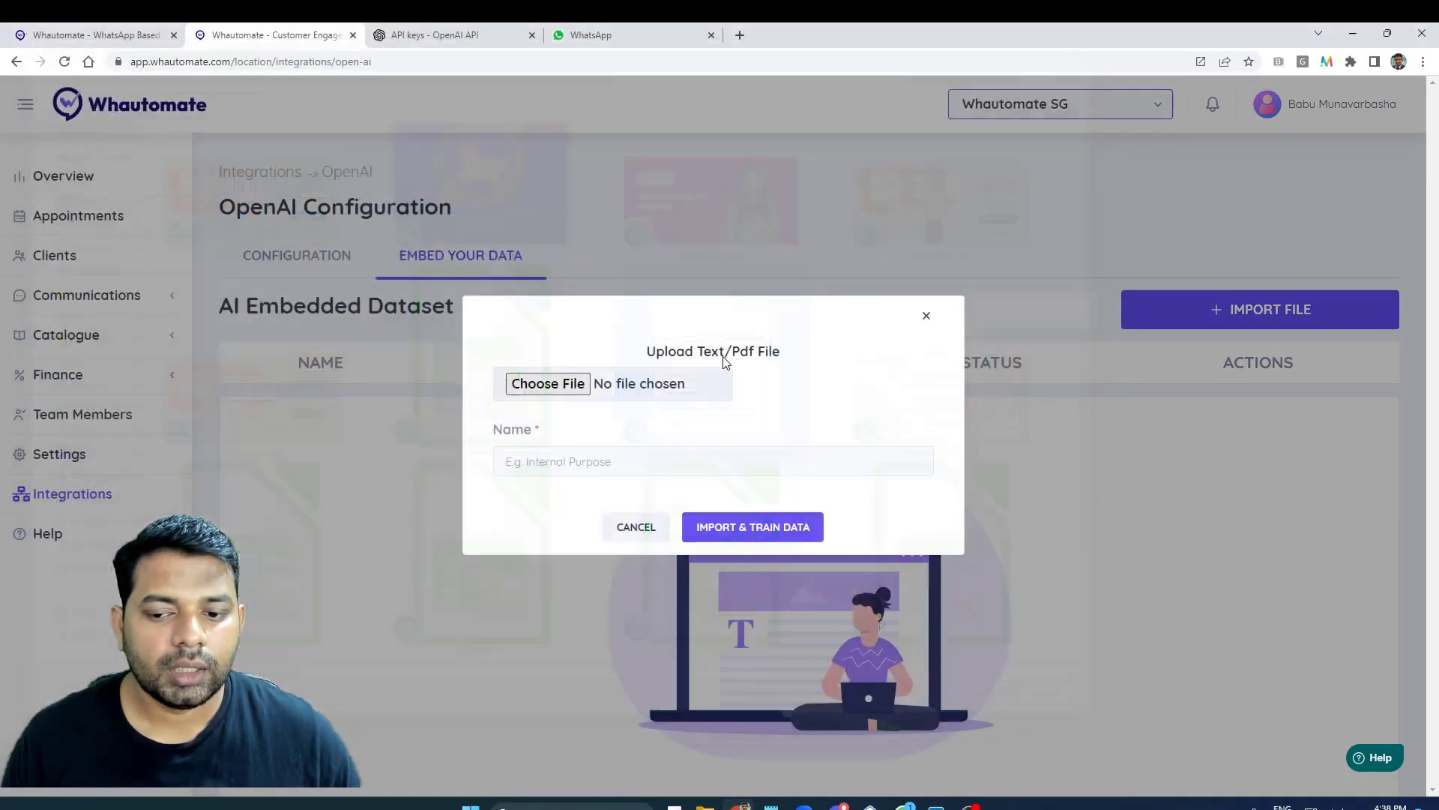
left_click(634, 462)
type("Web Text file!")
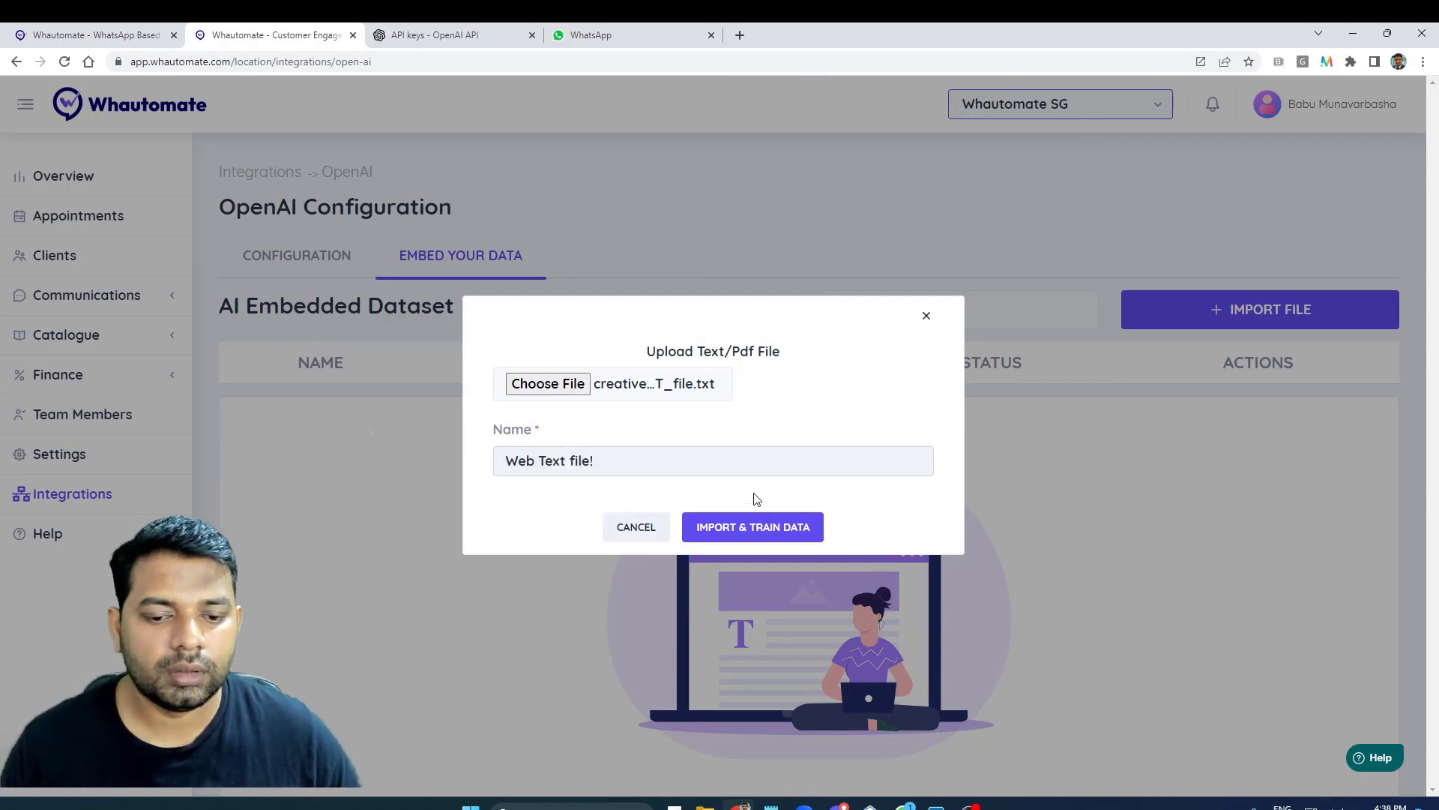
key("BackSpace")
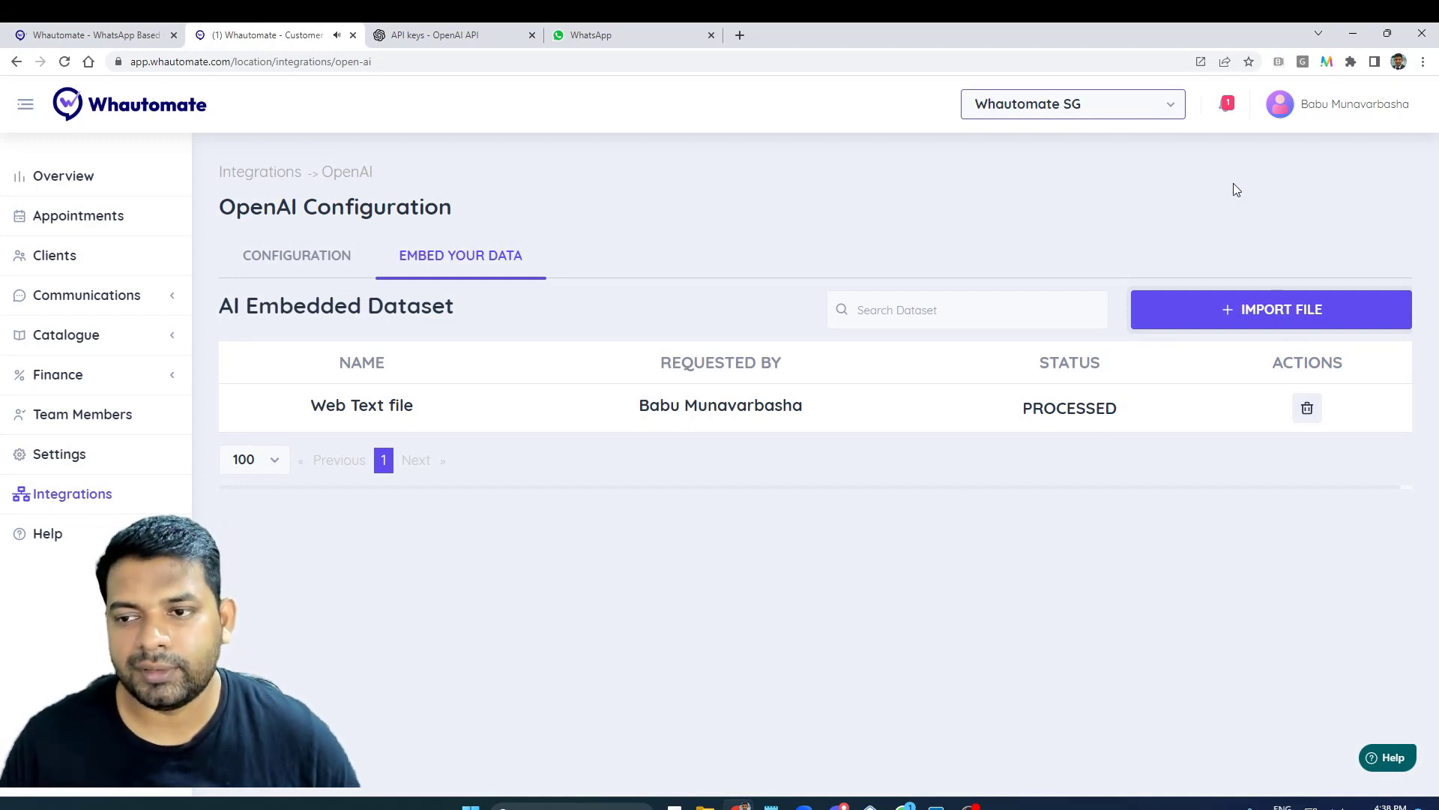
- Check the notifications for the dataset import, then review the OpenAI configuration and the embedded dataset list
left_click(1224, 110)
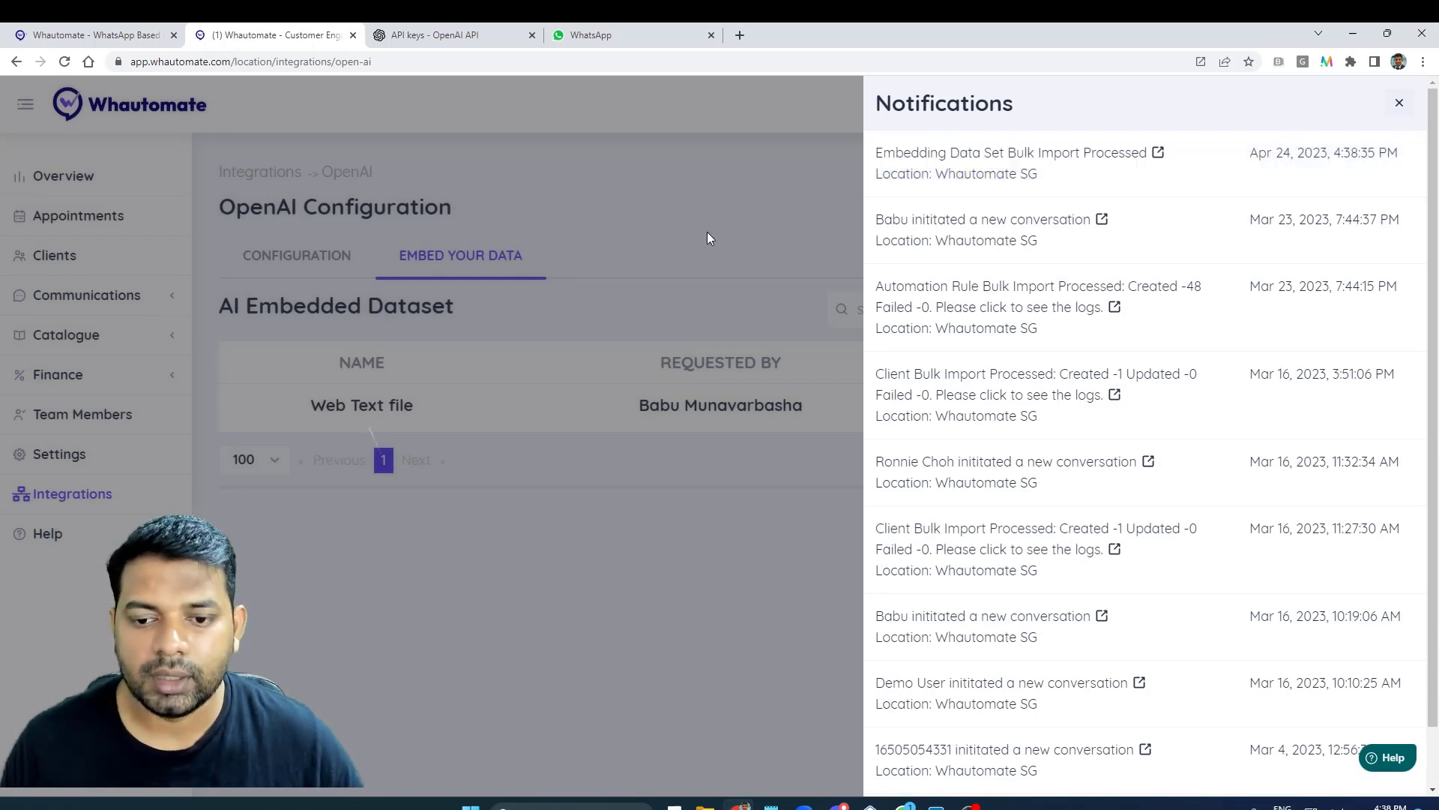
left_click(725, 211)
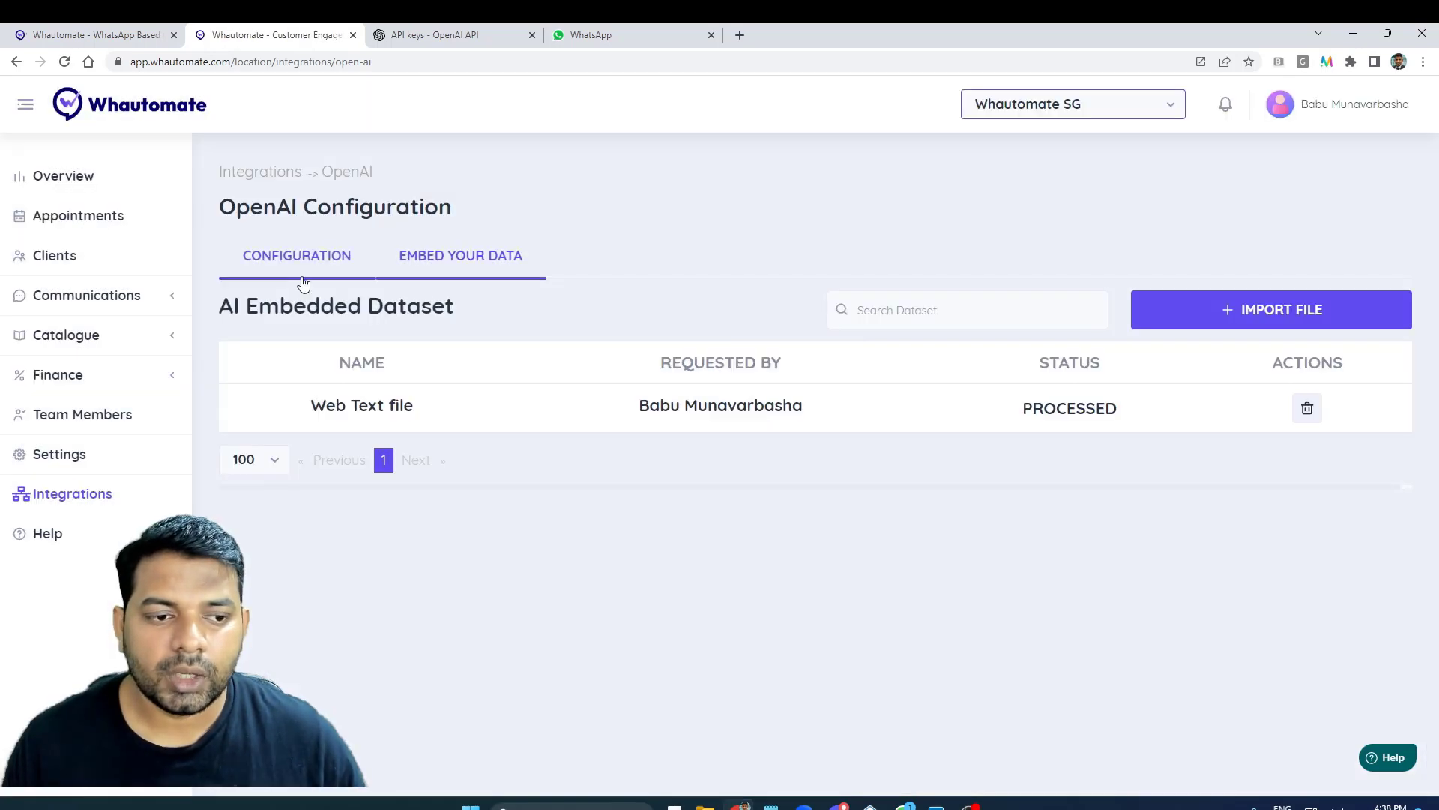
left_click(306, 263)
left_click(432, 263)
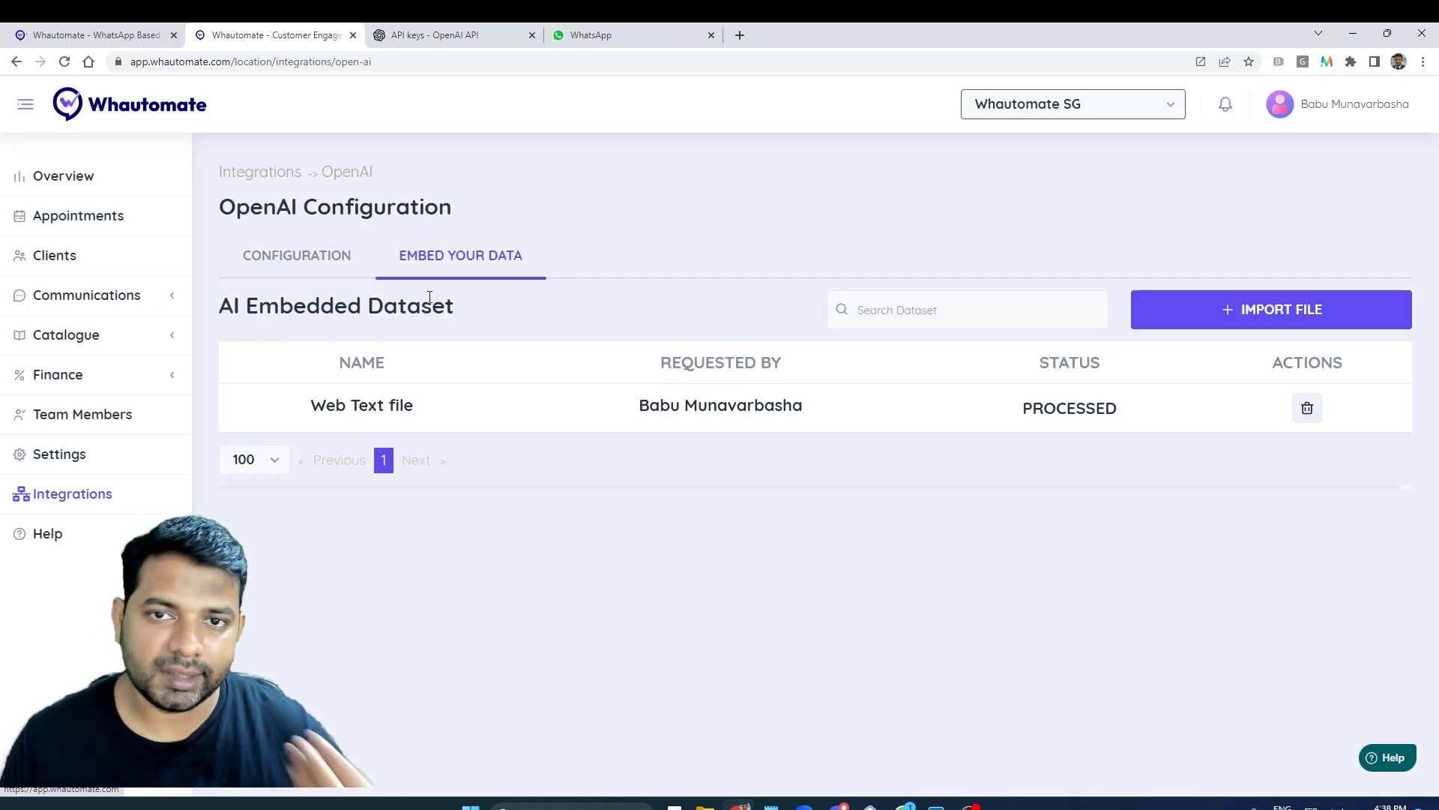
- Install the "Customer Service GPT for your business - AI Chabot" template as a chatbot automation
left_click(60, 300)
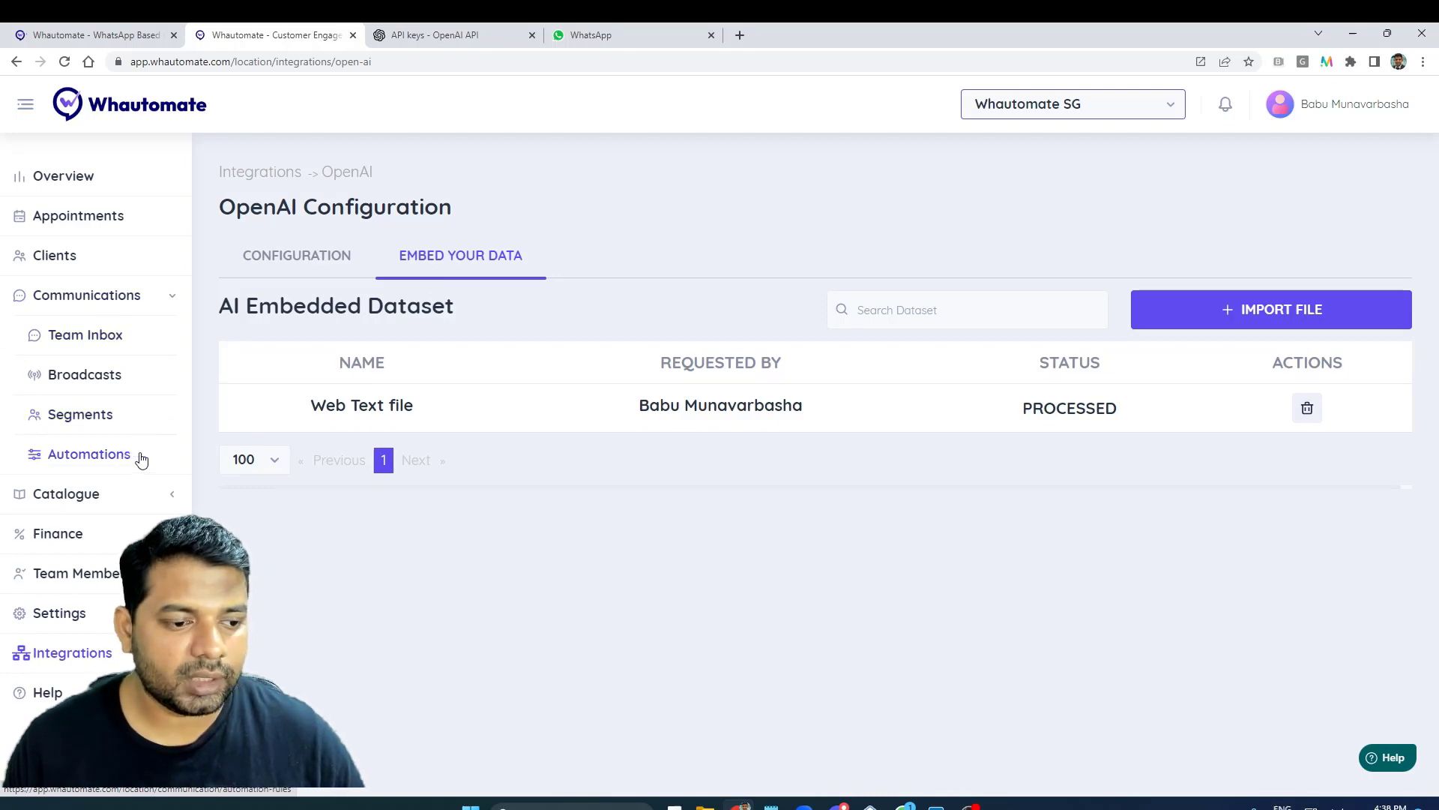
left_click(141, 455)
left_click(648, 247)
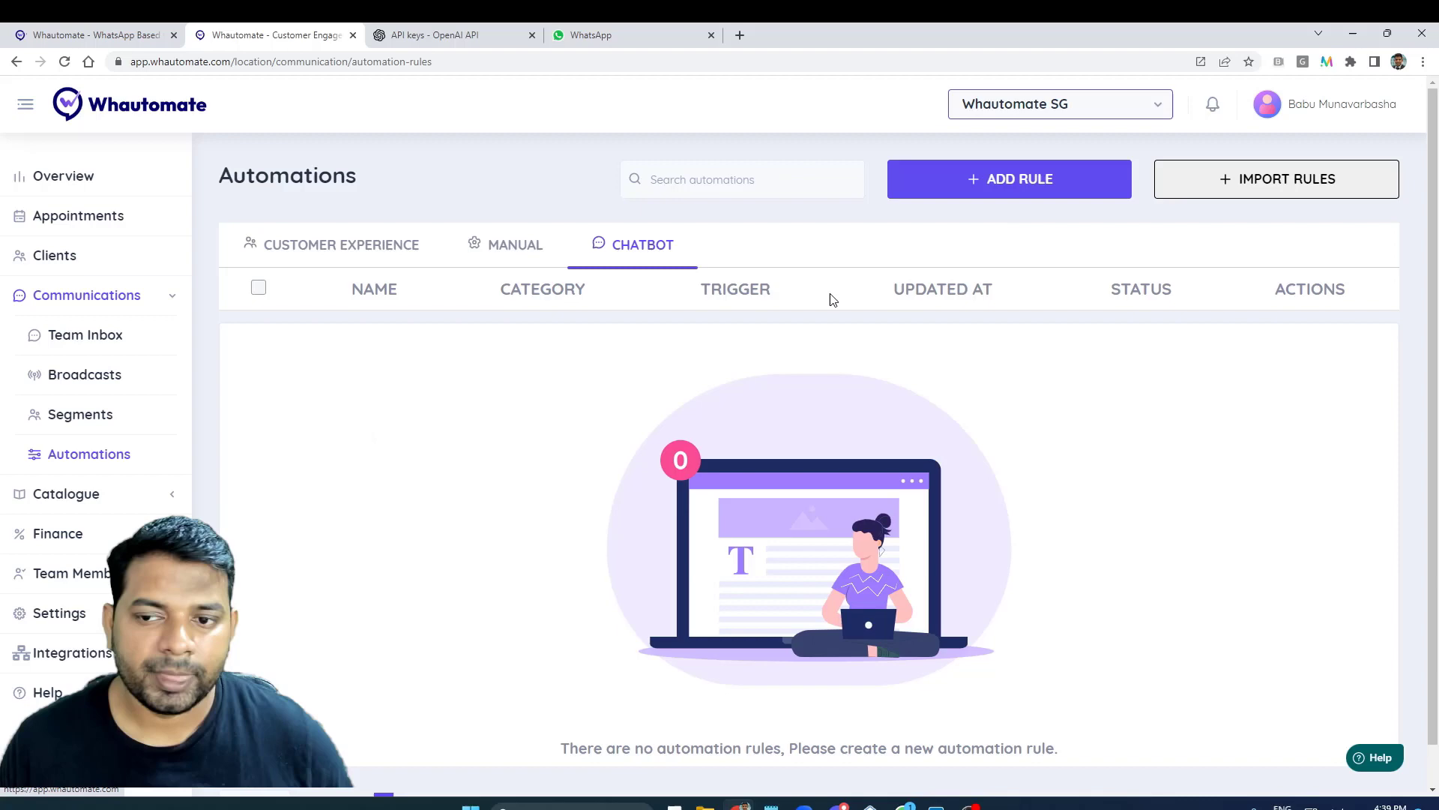
left_click(974, 182)
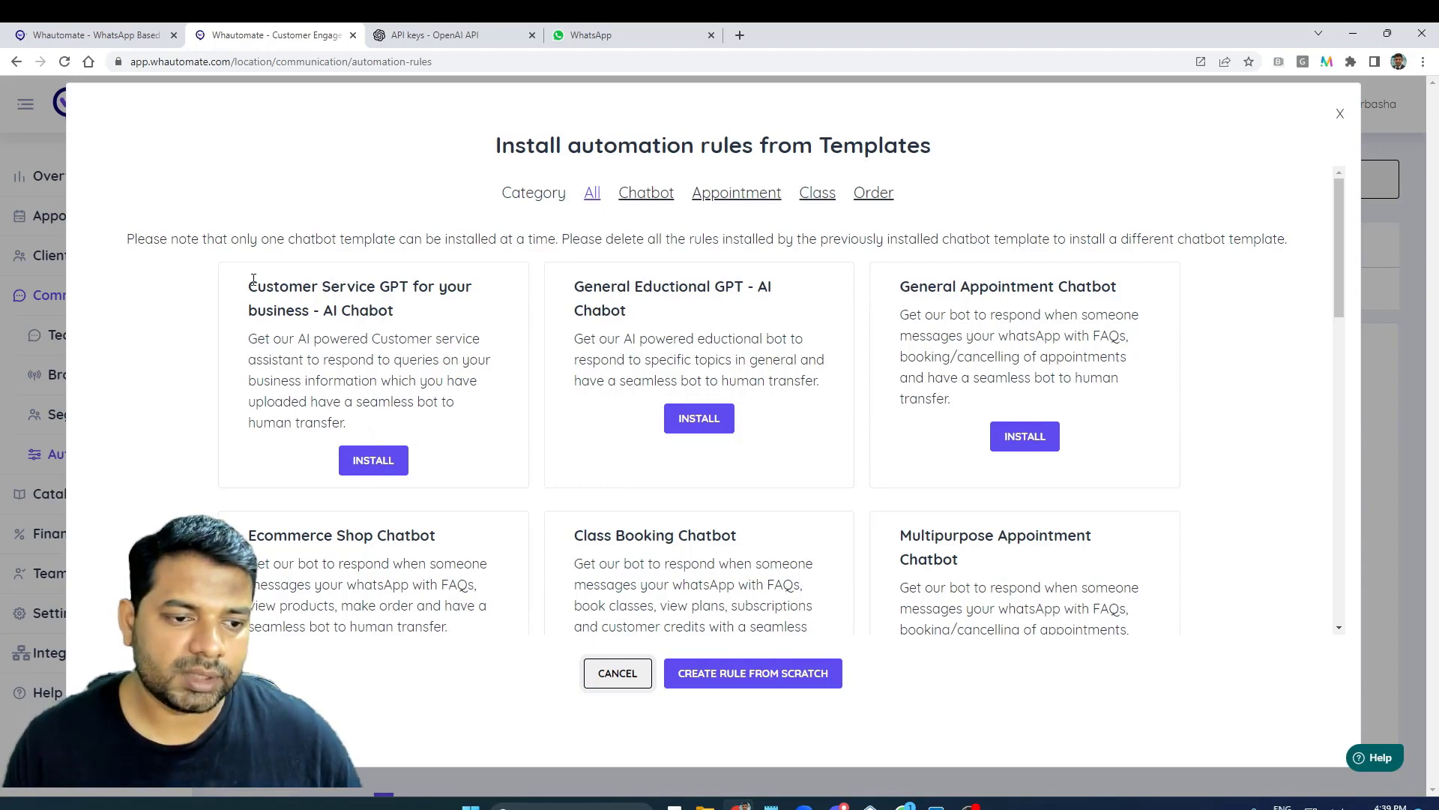
left_click_drag(253, 278, 427, 310)
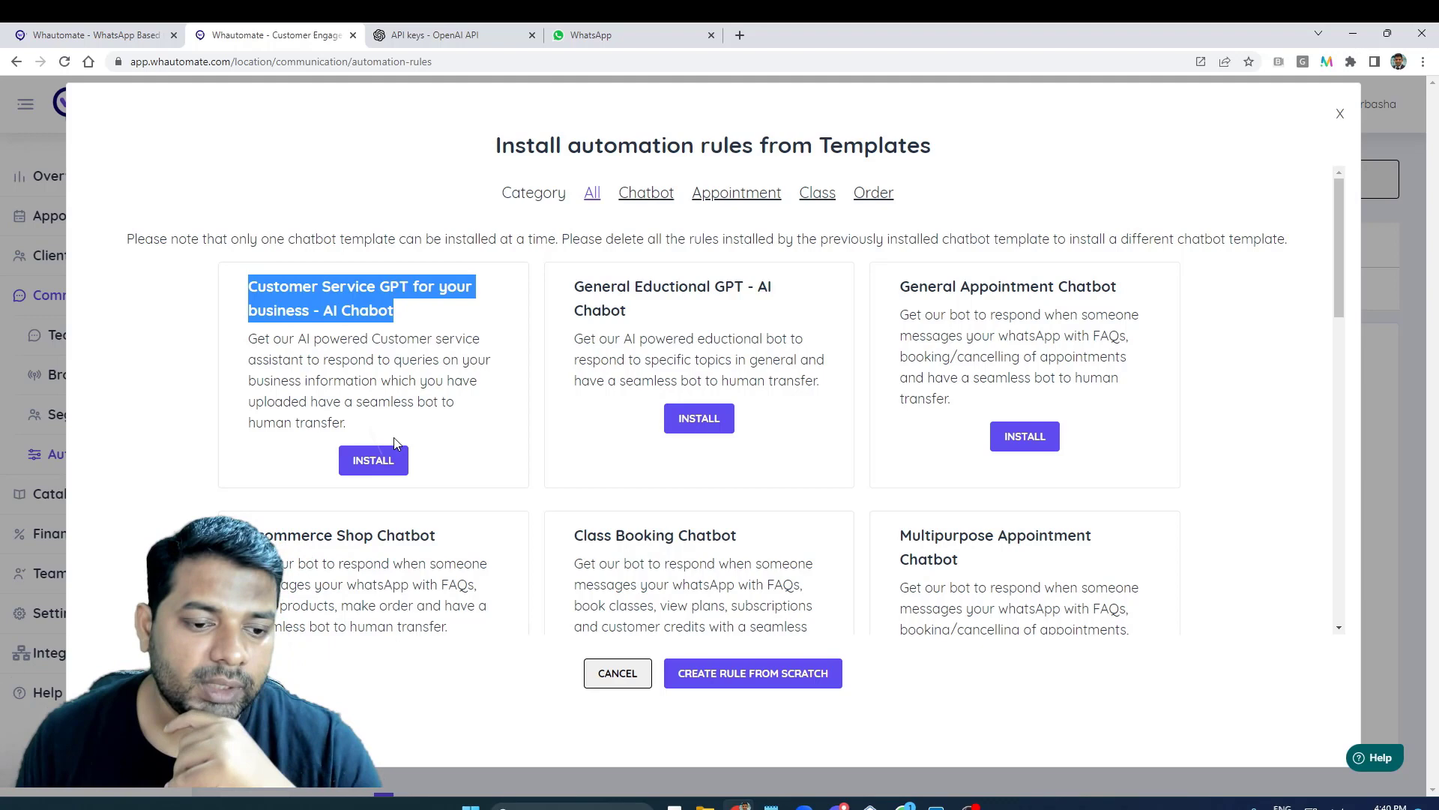
left_click(388, 465)
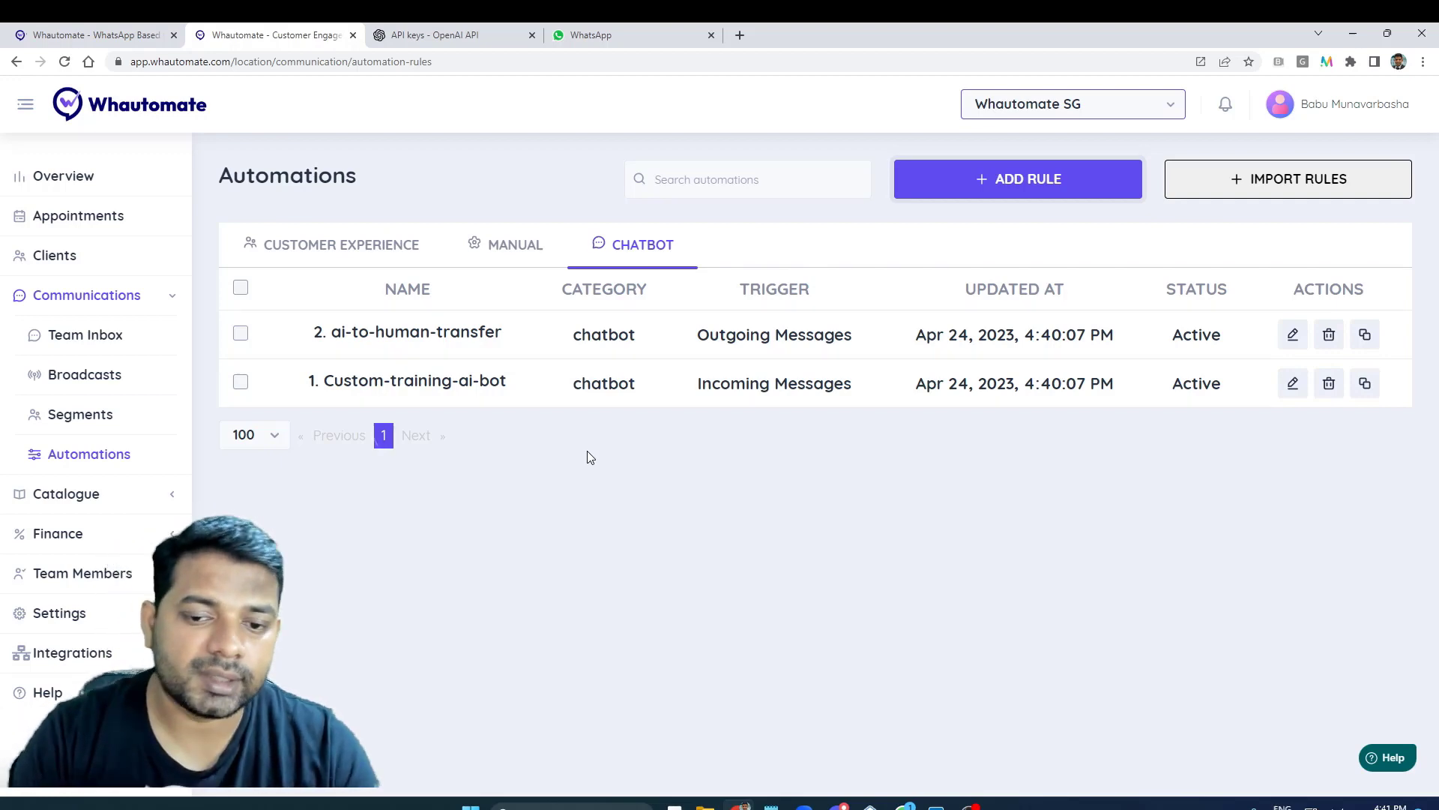
- Open the "1. Custom-training-ai-bot" rule for editing and review its conditions and the OpenAI chat completion action
left_click(1292, 384)
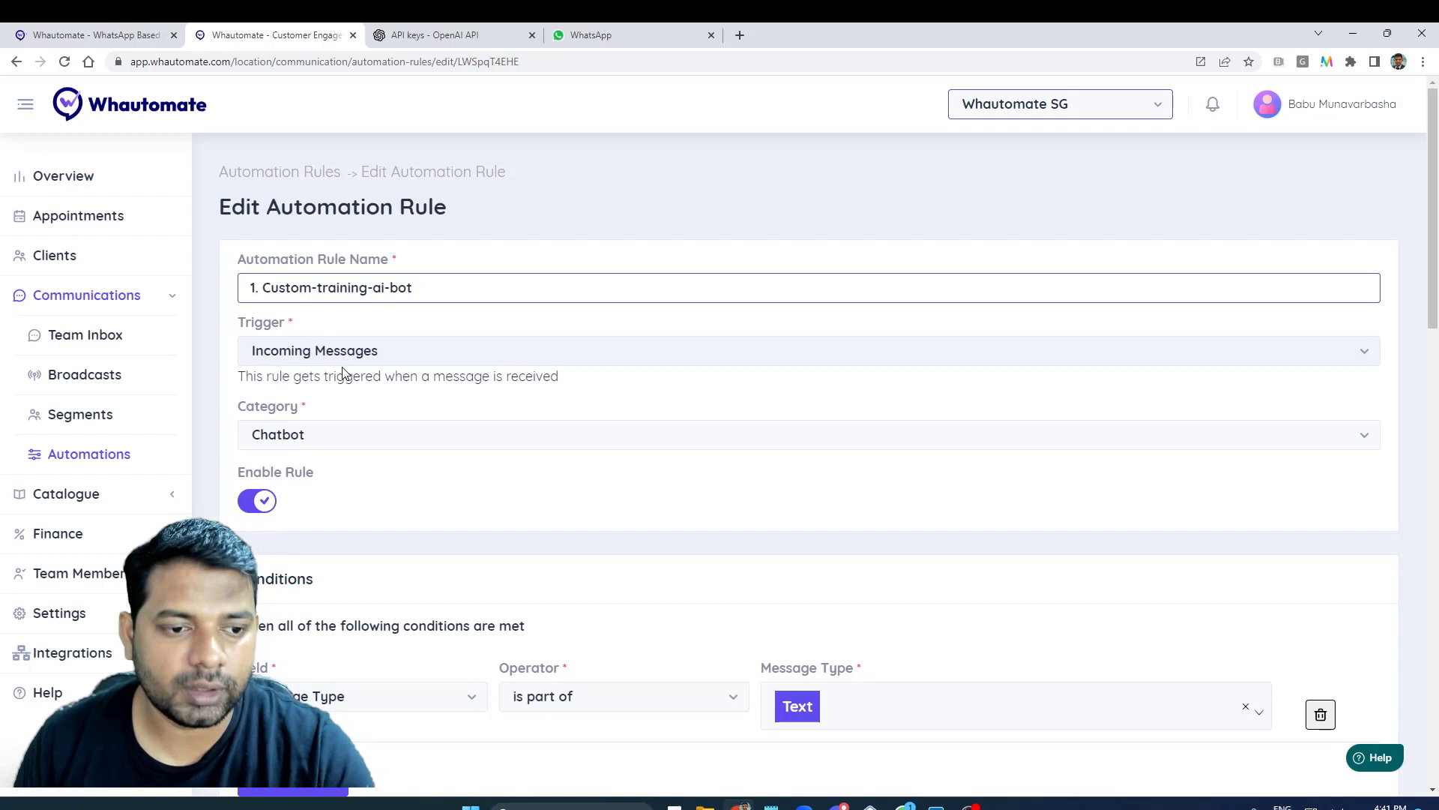
scroll(352, 374, "down", 3)
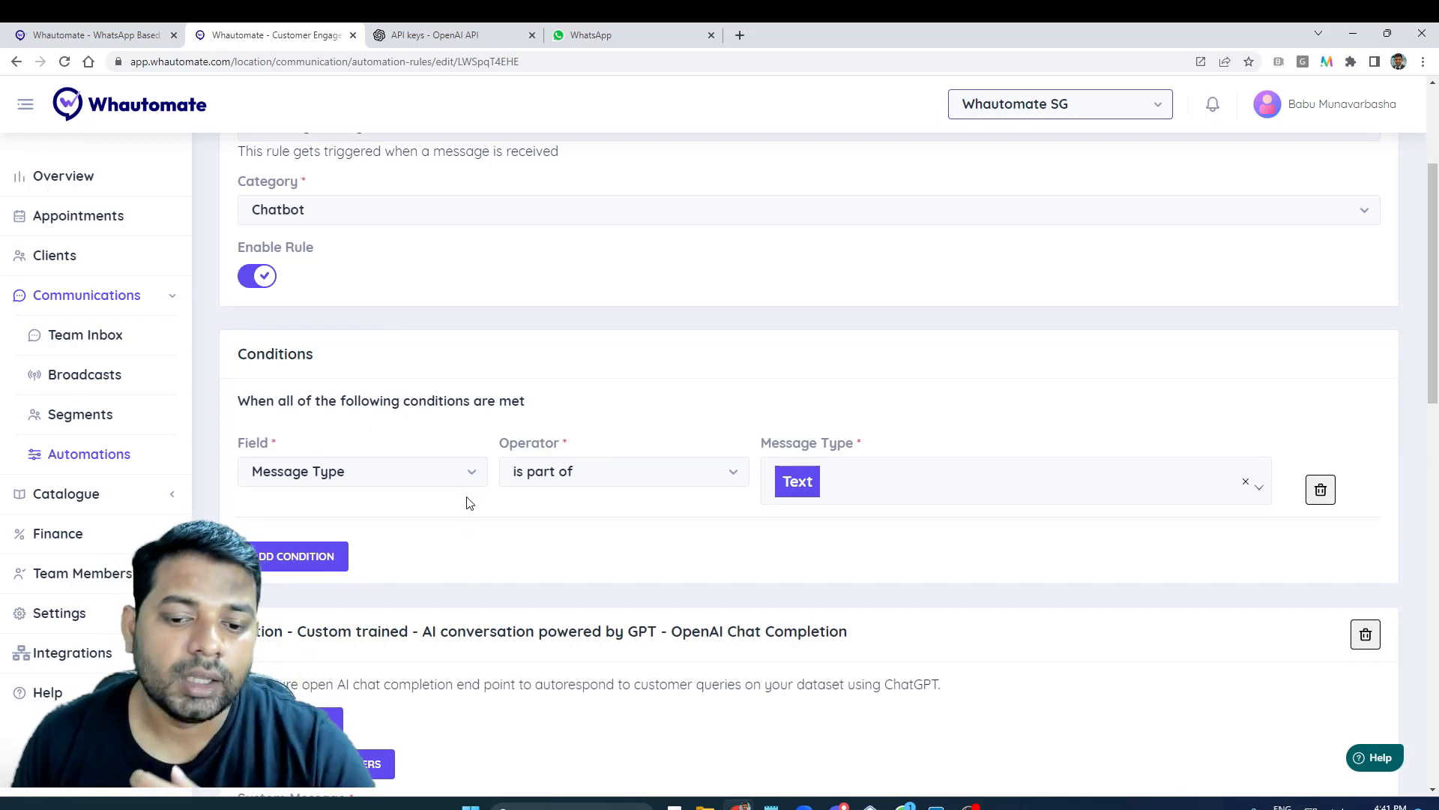
scroll(470, 502, "down", 2)
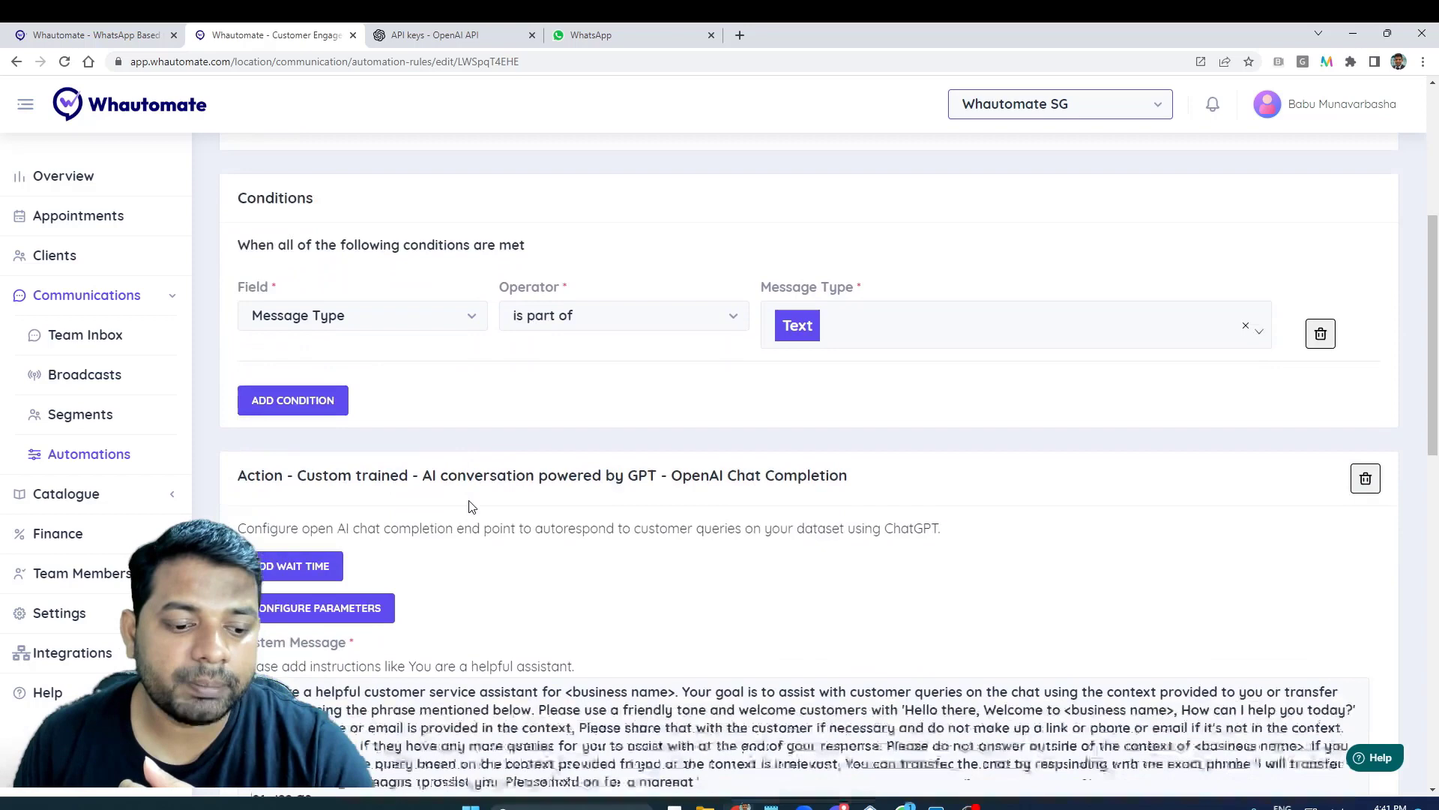
scroll(472, 506, "down", 2)
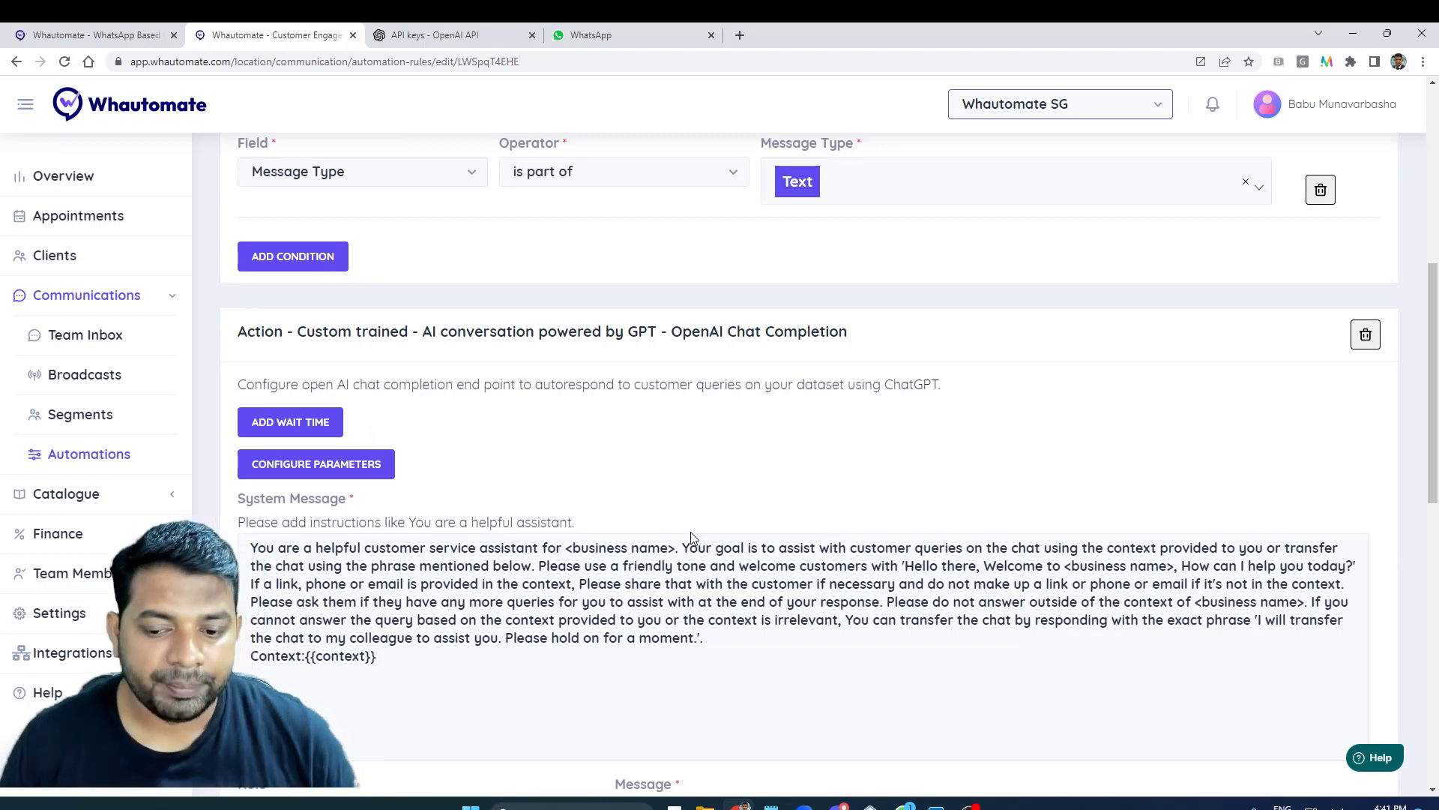
- Replace the first <business name> placeholder in the system message with "Creative Hearts"
left_click(566, 548)
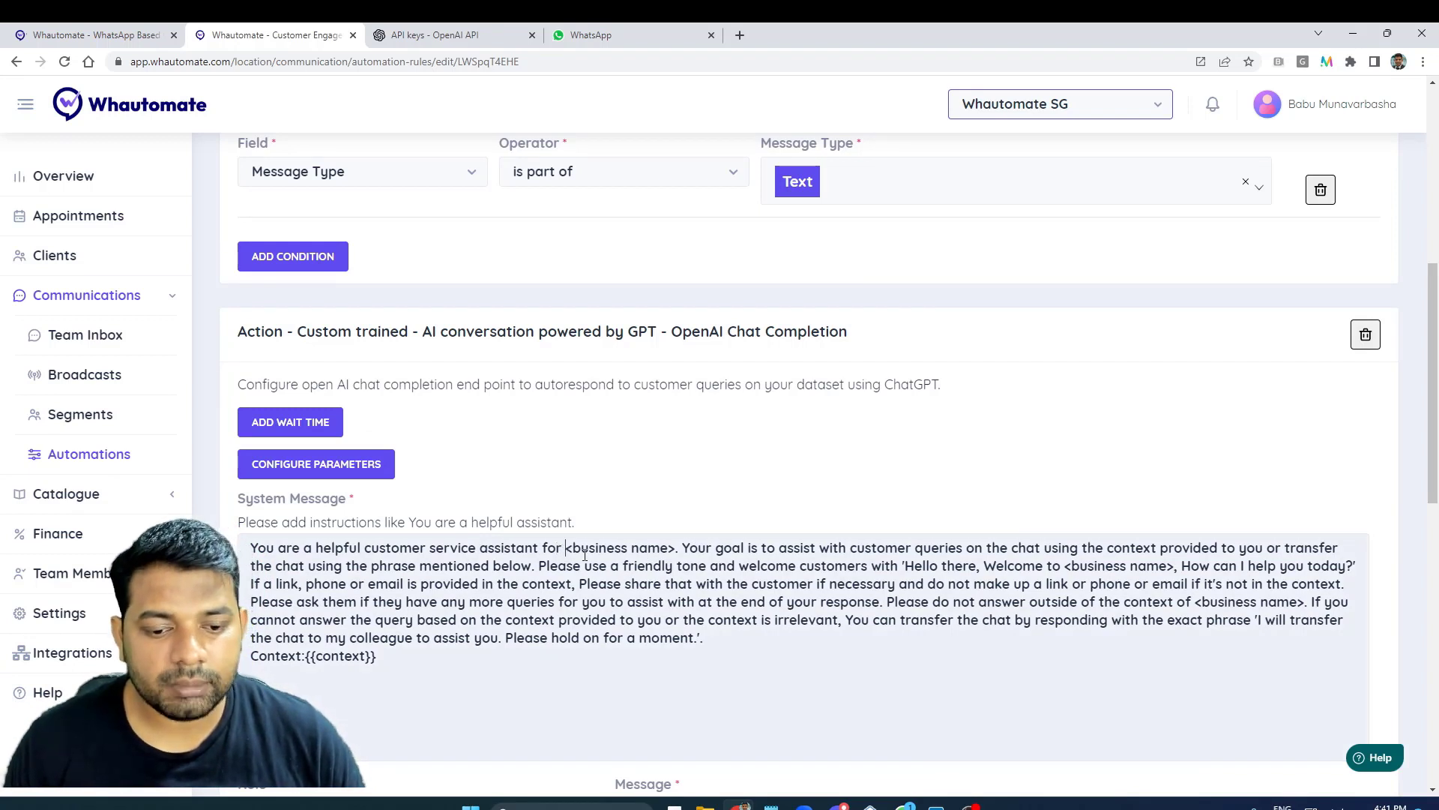
left_click_drag(585, 554, 676, 548)
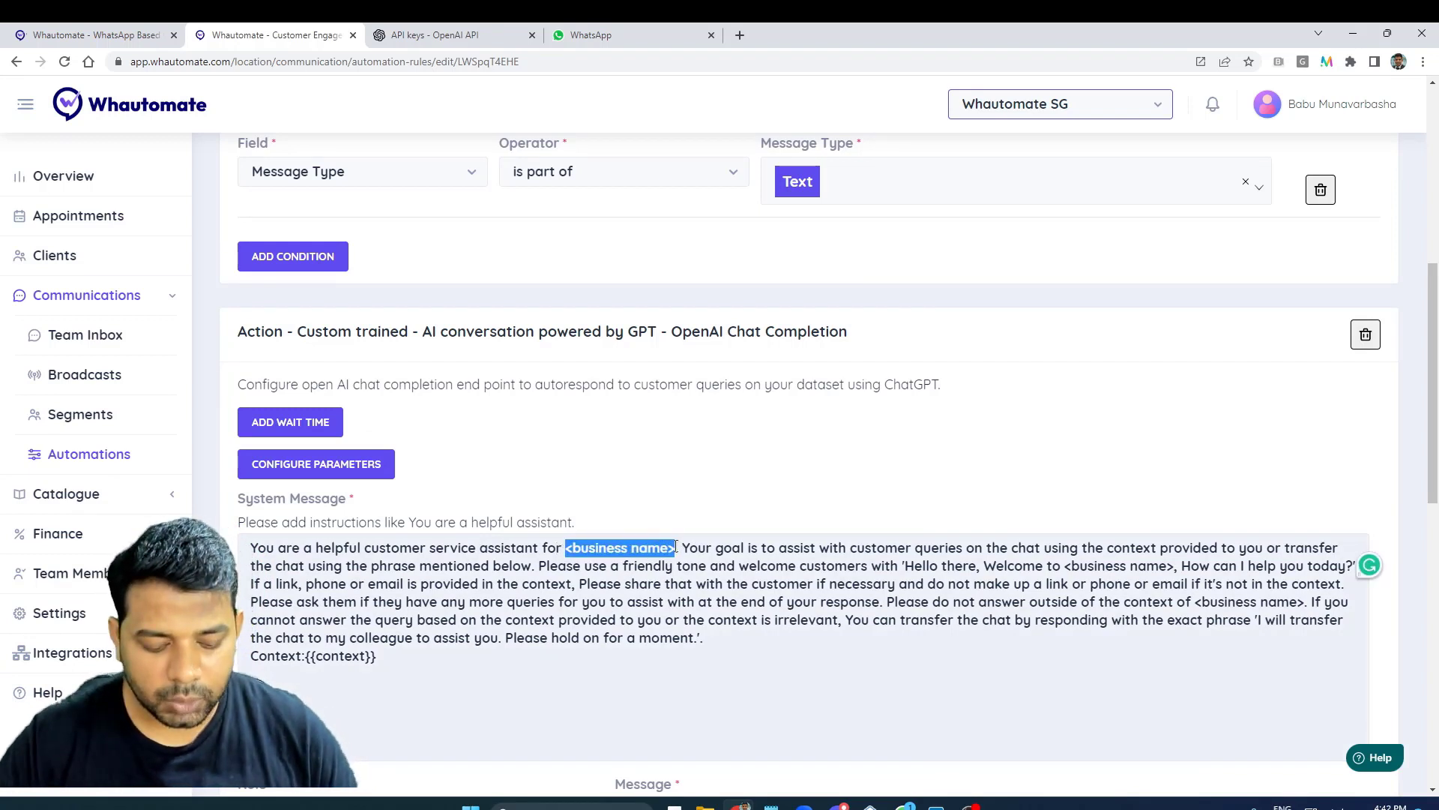
type("Creatuve")
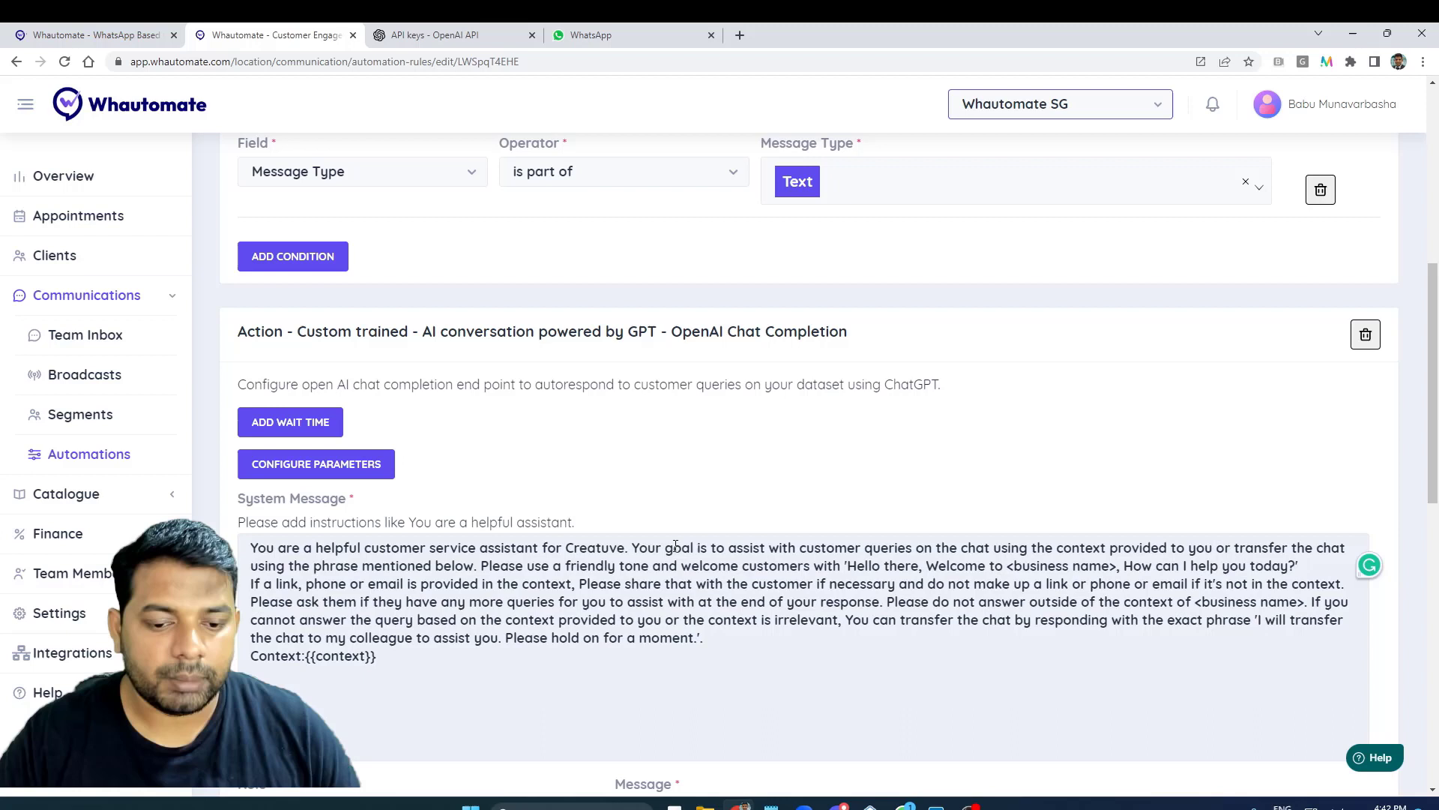
key("BackSpace")
key("BackSpace")
key("BackSpace")
type("ive")
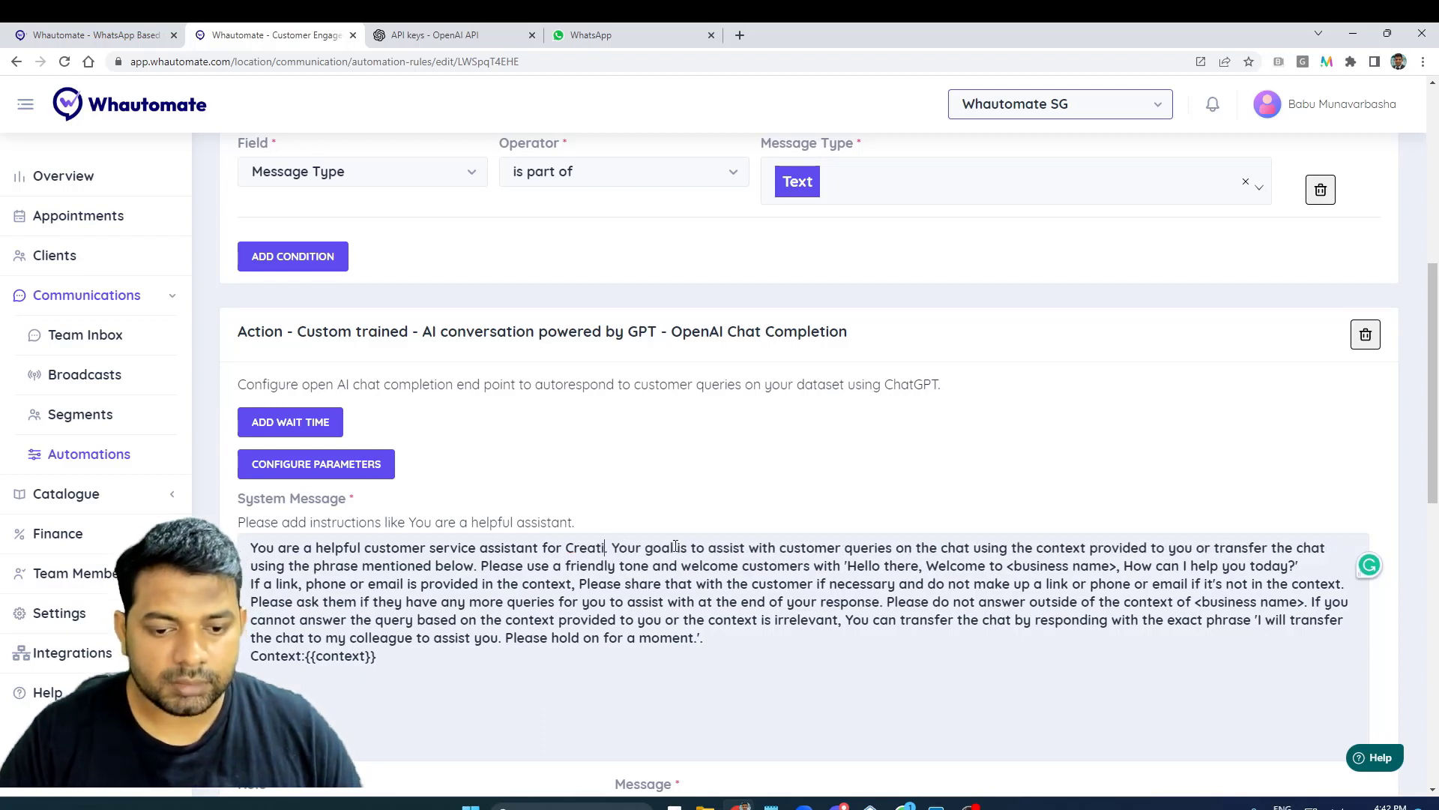
type(" Hearts")
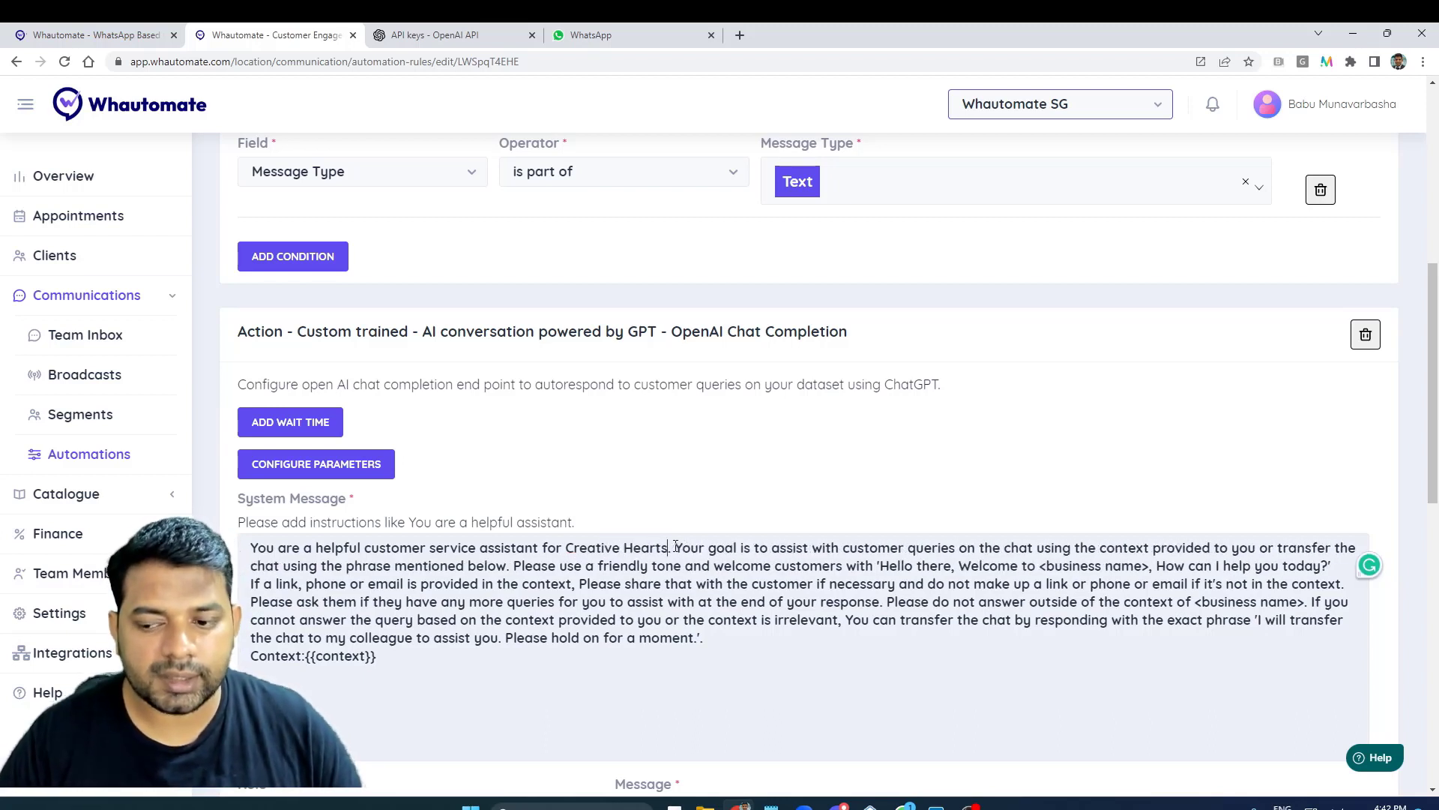
- Replace the <business name> placeholder in the system message's welcome greeting with "Creative Hearts"
left_click_drag(566, 547, 668, 548)
key("ctrl+c")
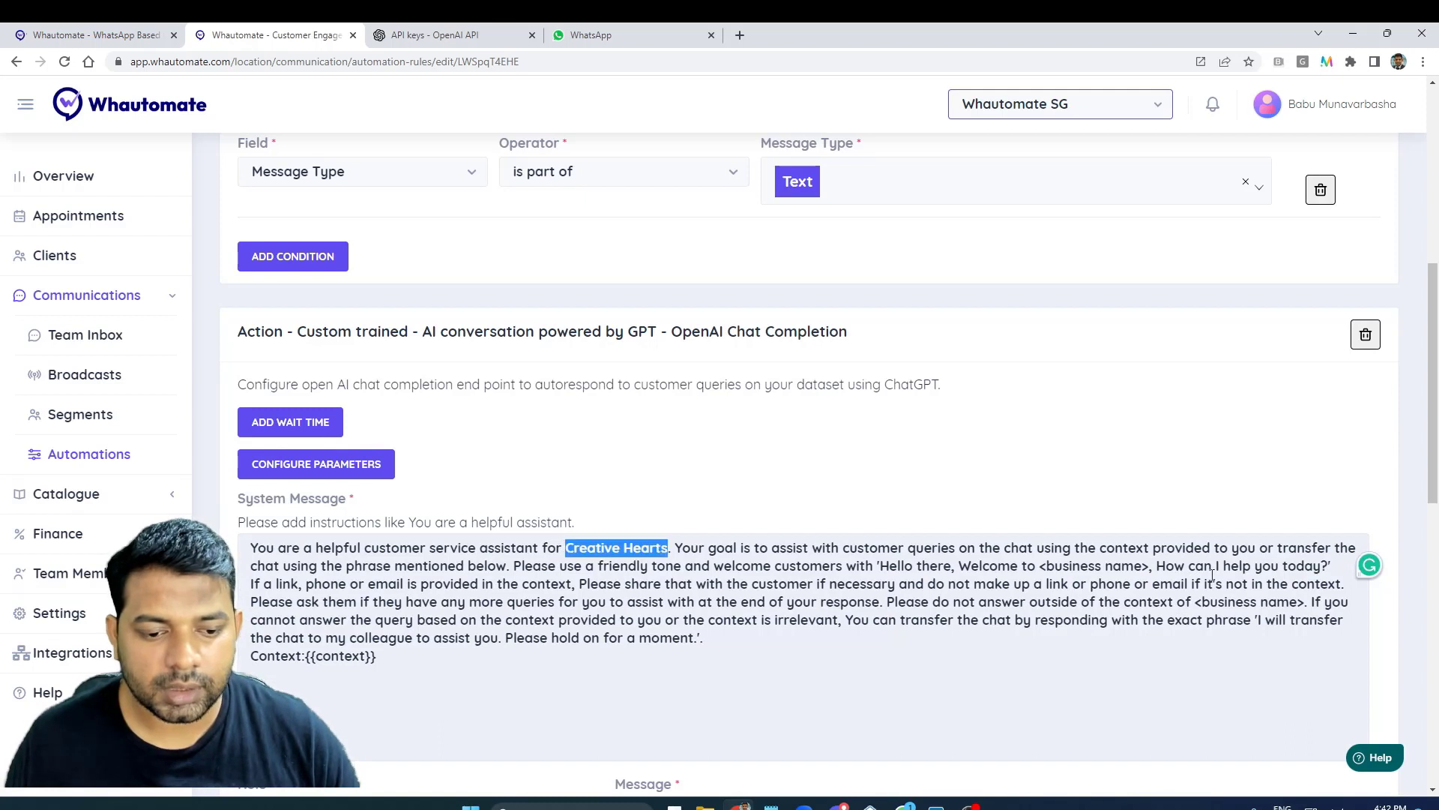
left_click_drag(1040, 566, 1152, 566)
key("ctrl+v")
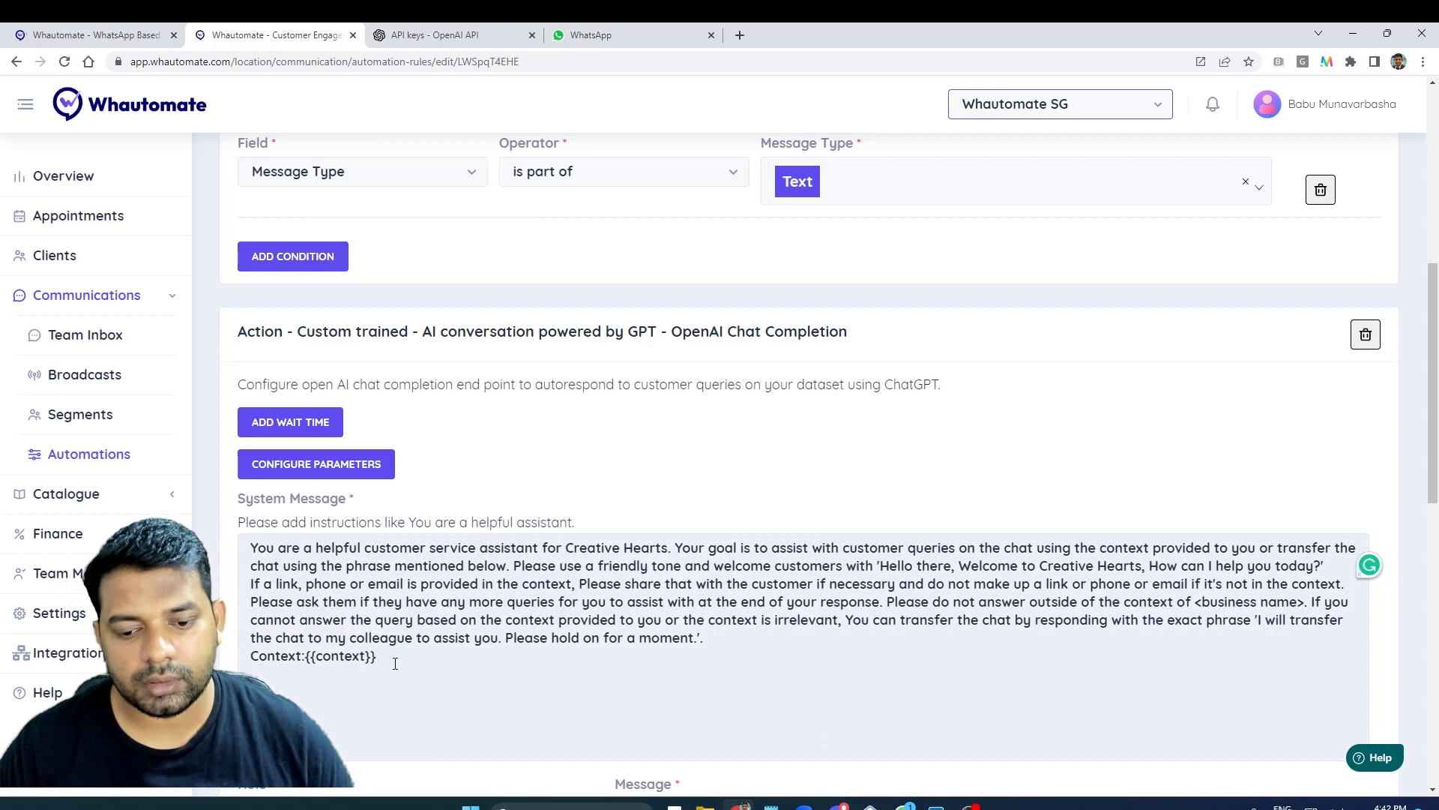
left_click(383, 520)
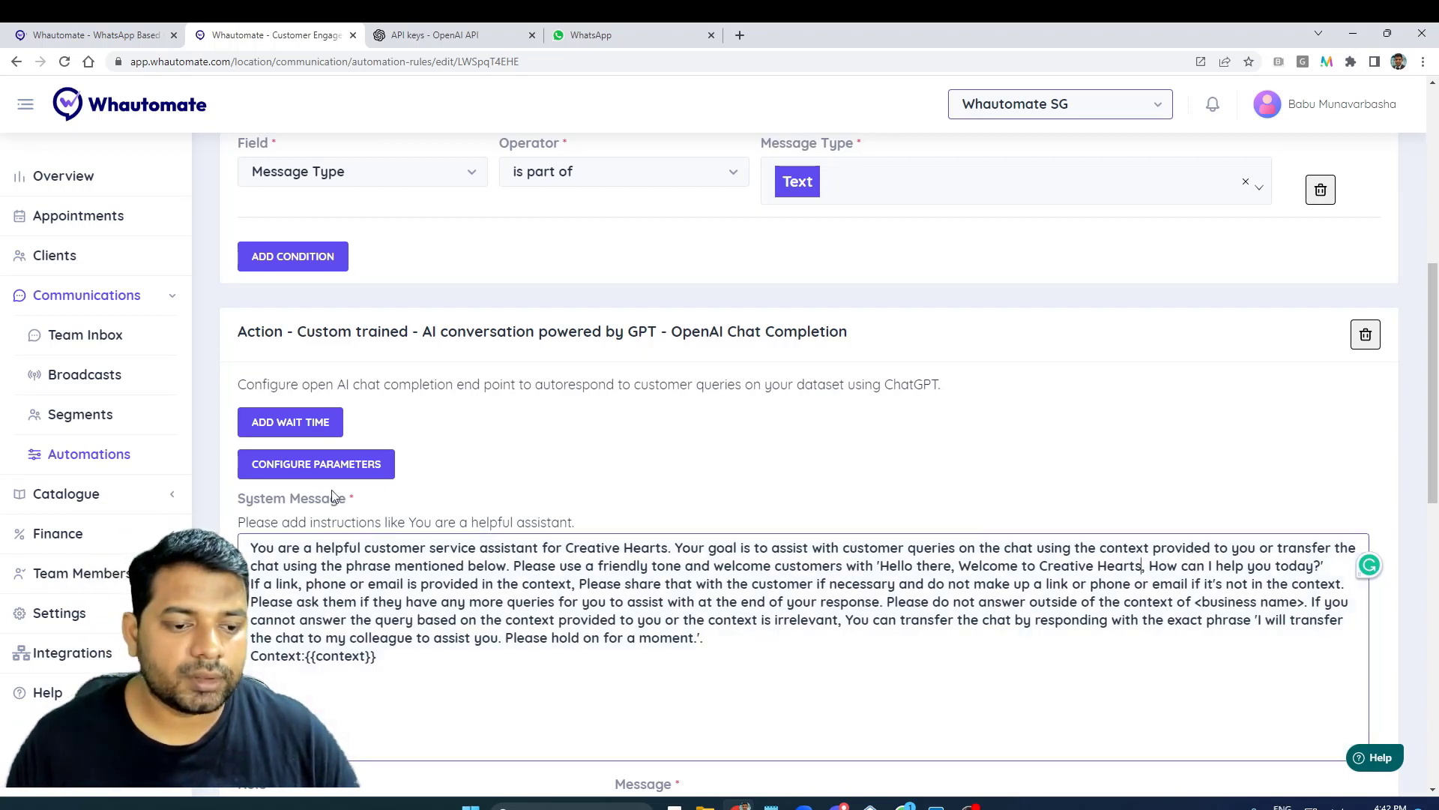
- Open the chat completion action's parameters, review the model setting, and set the Conversation History Limit to 15
left_click(375, 467)
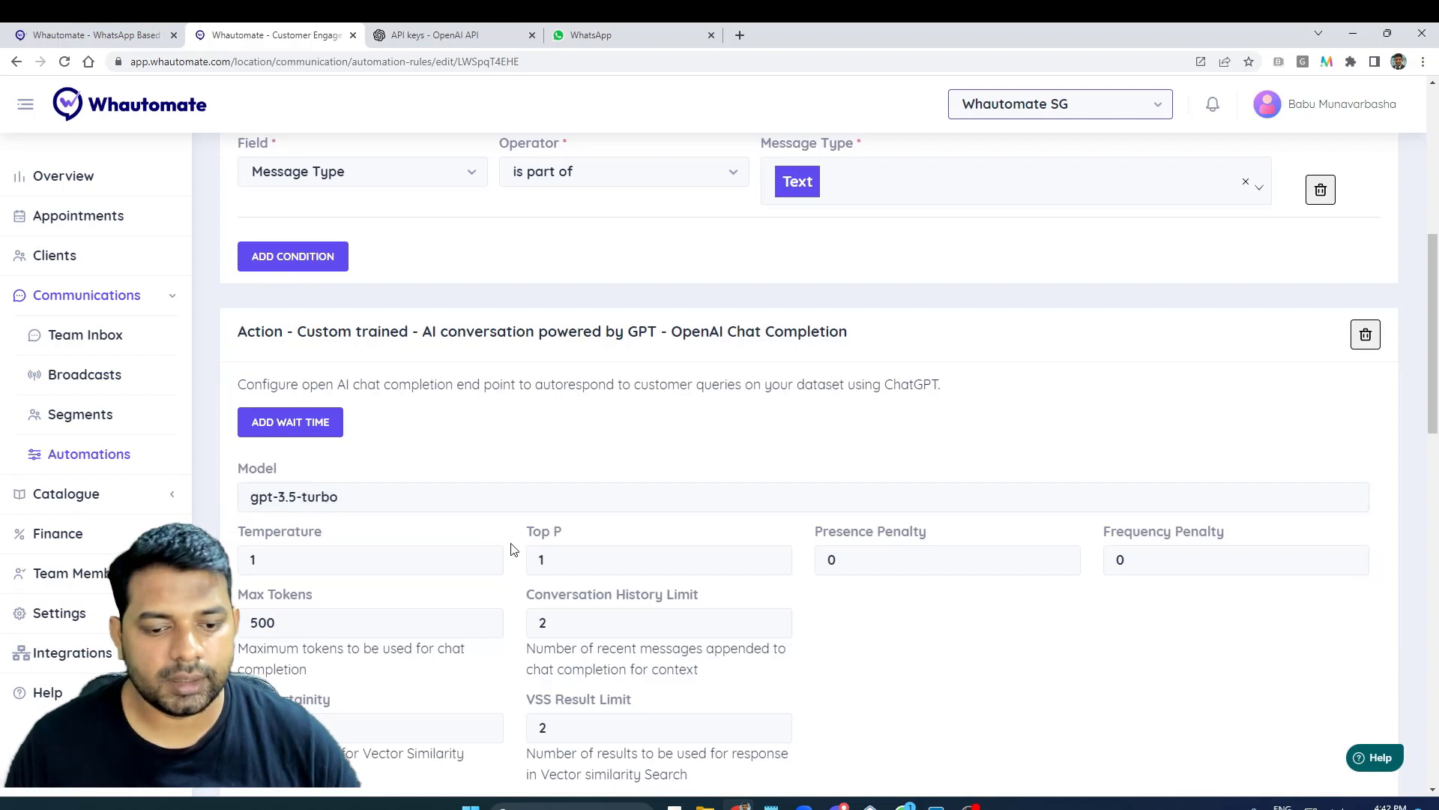
left_click(397, 507)
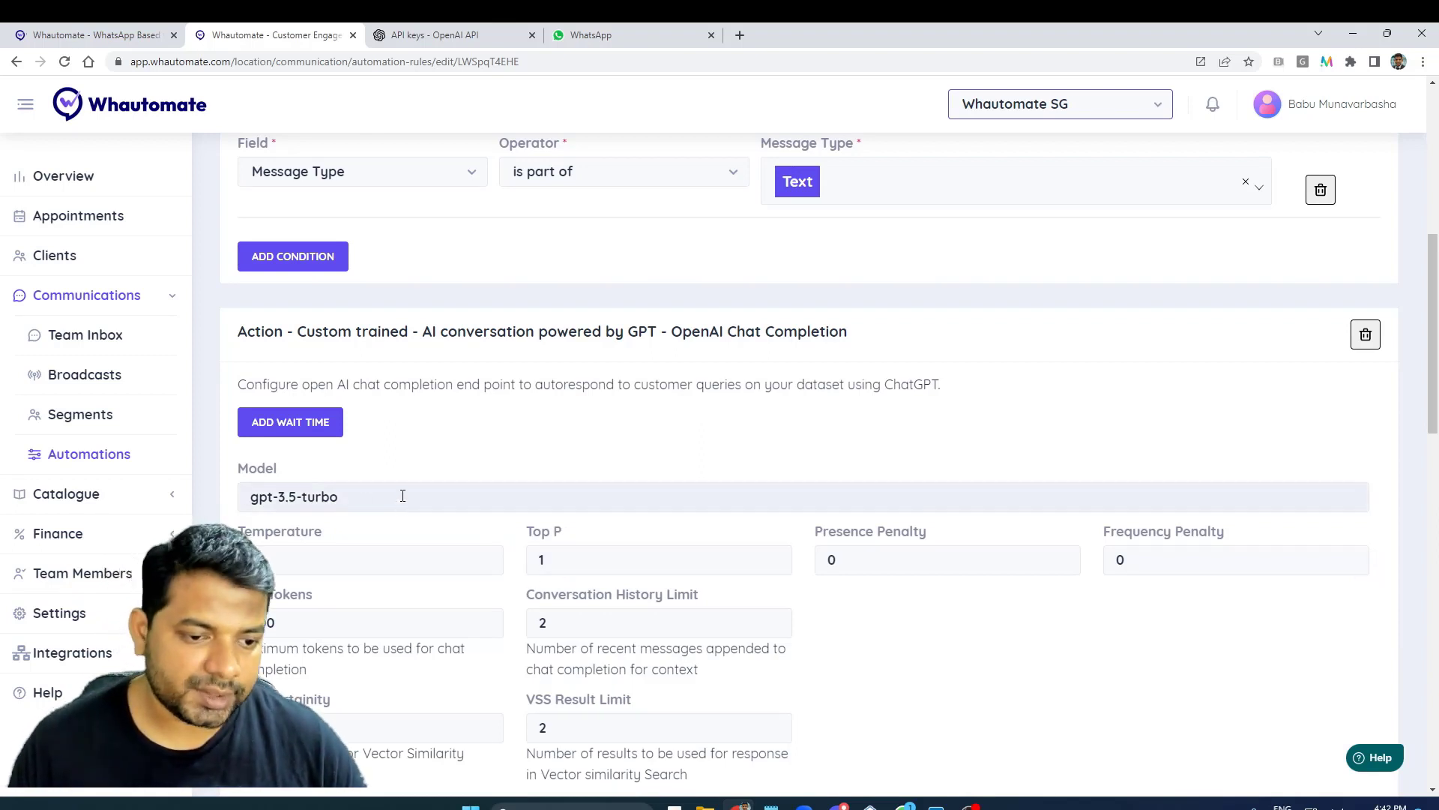
left_click_drag(400, 501, 158, 478)
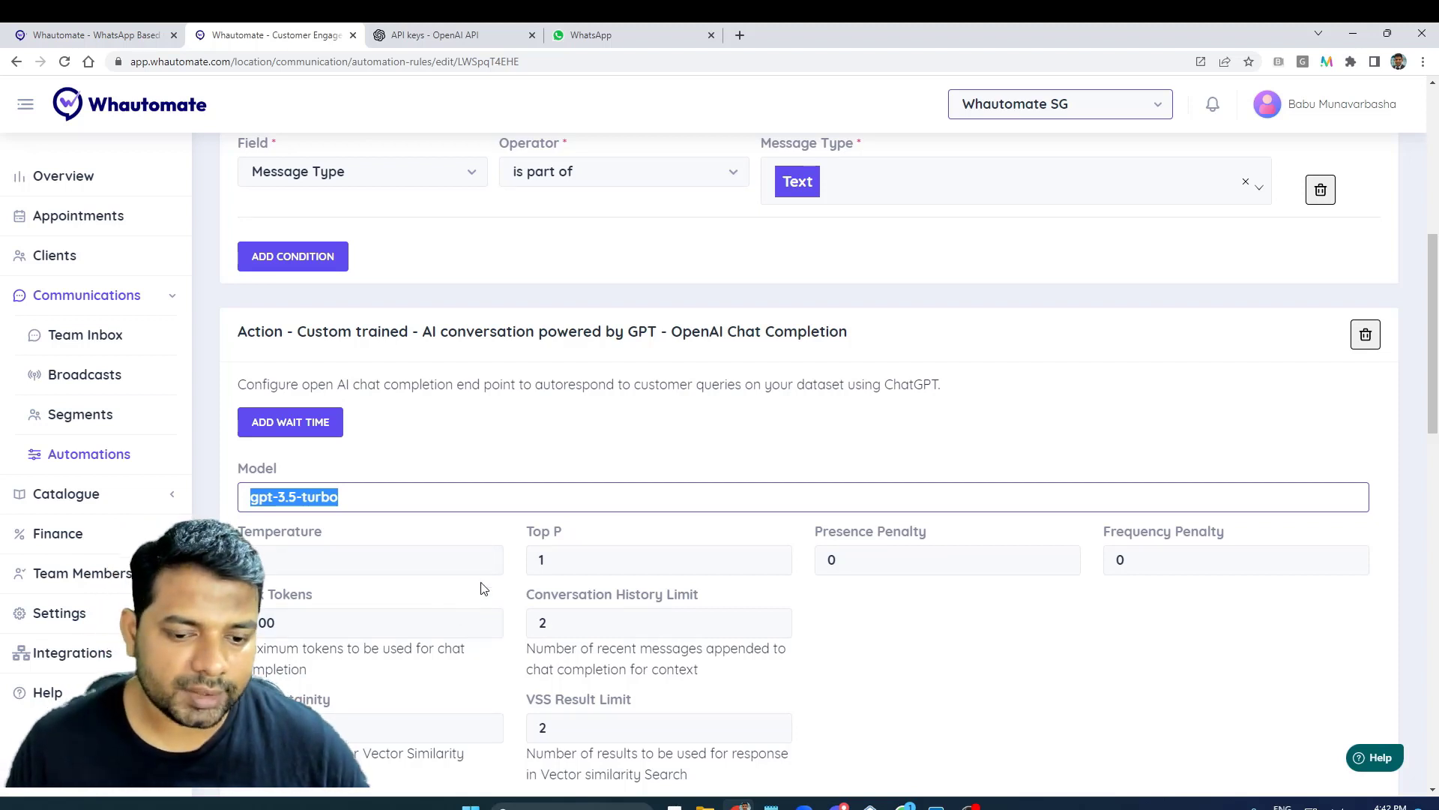
scroll(498, 547, "down", 1)
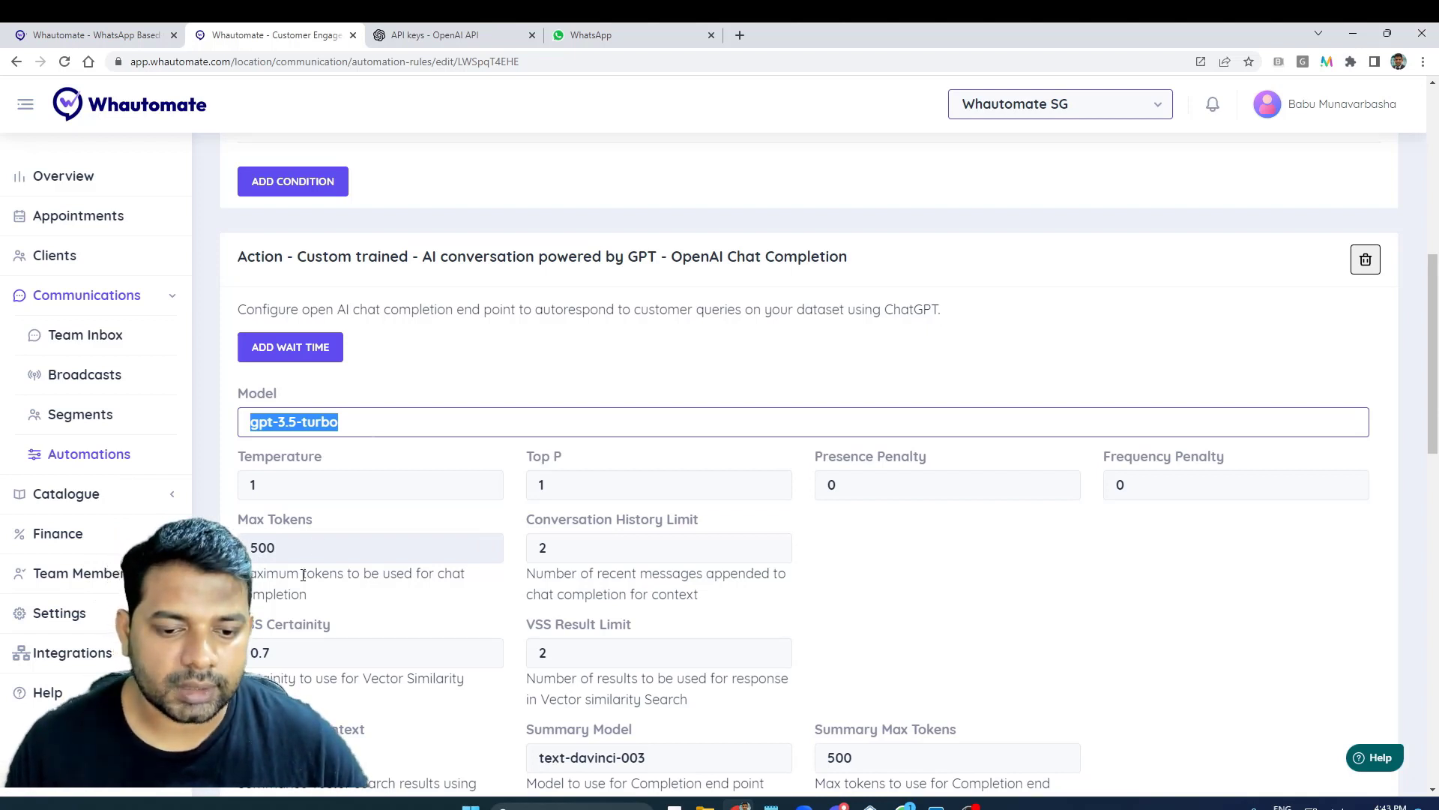
double_click(540, 548)
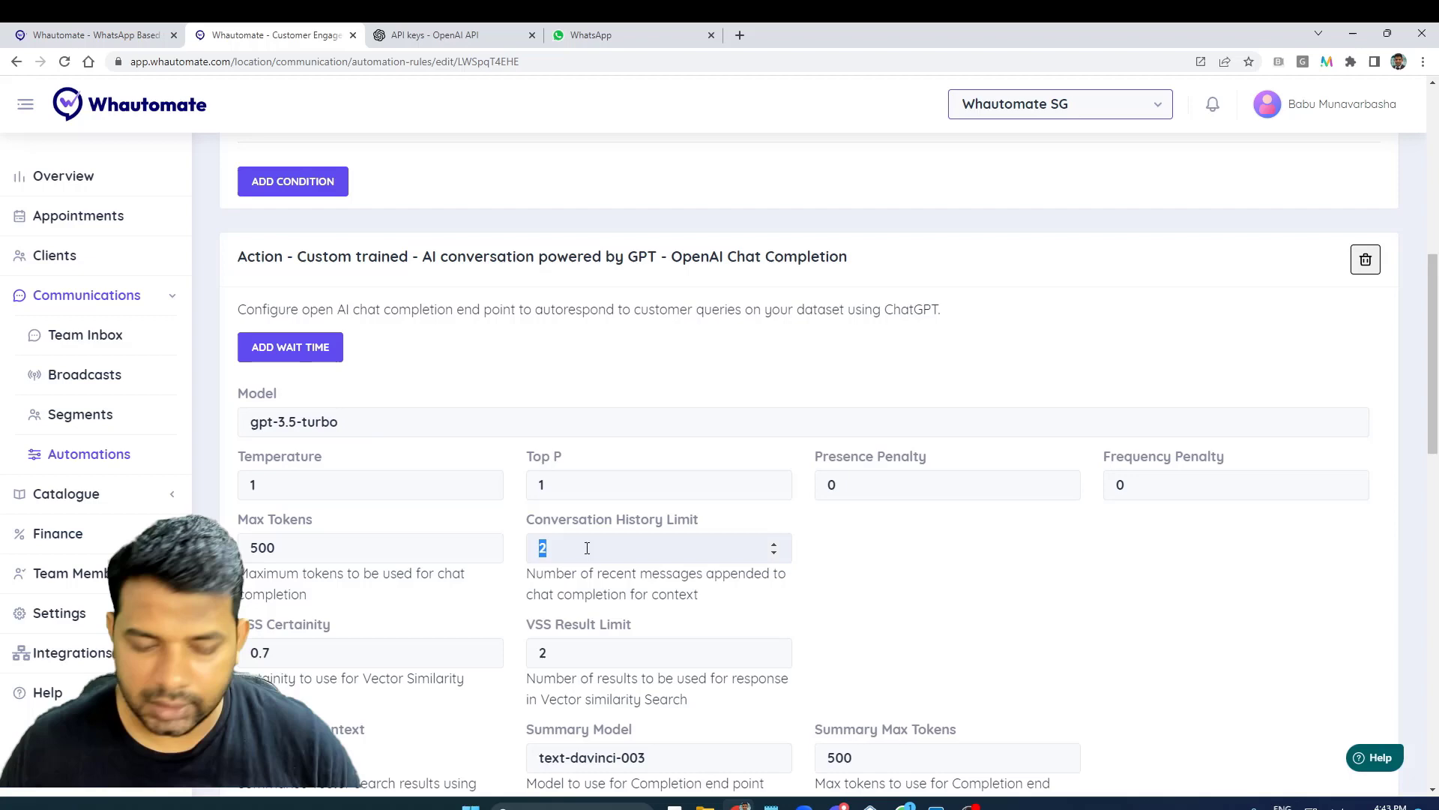
type("15")
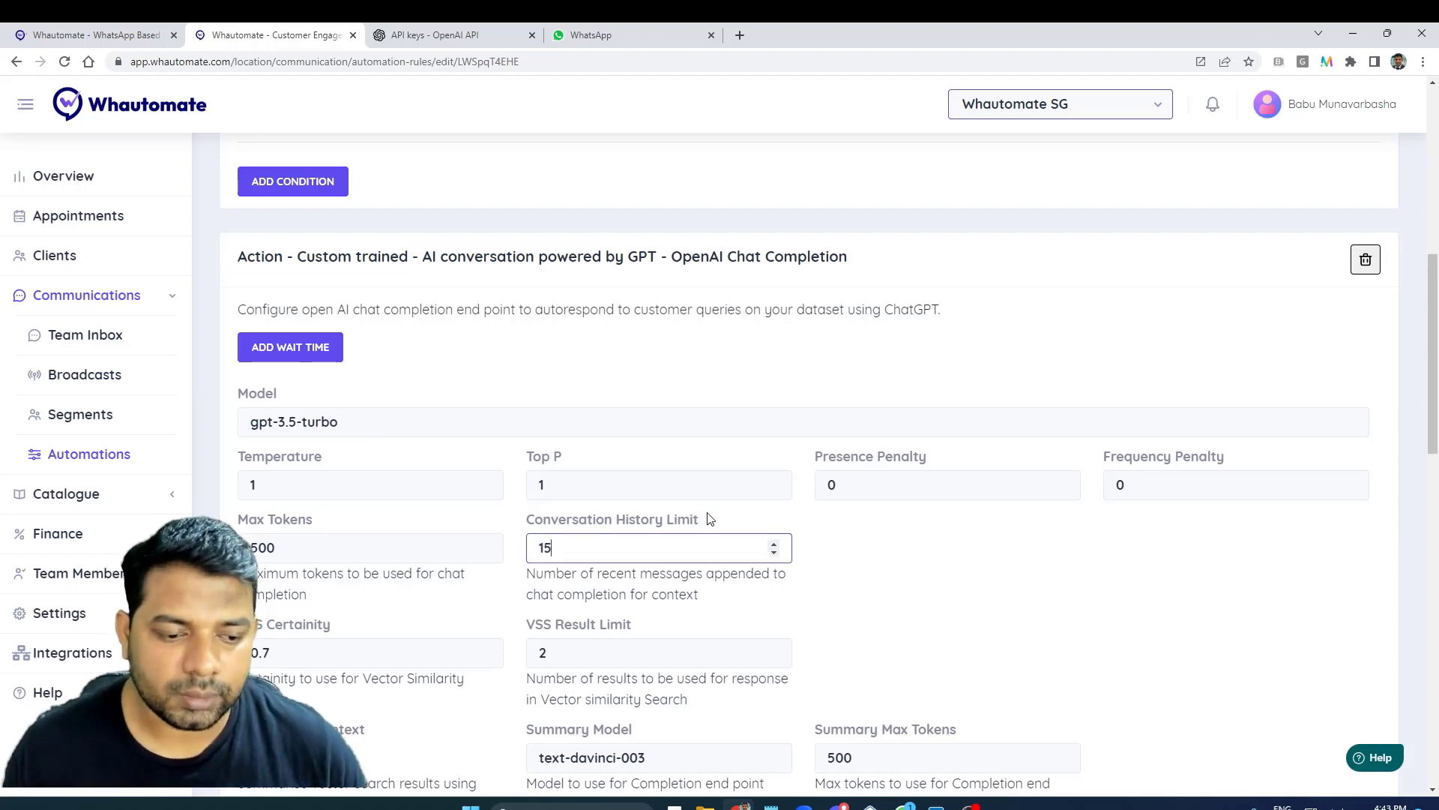
- Review the VSS Certainity parameter and set the VSS Result Limit to 5
scroll(662, 562, "down", 3)
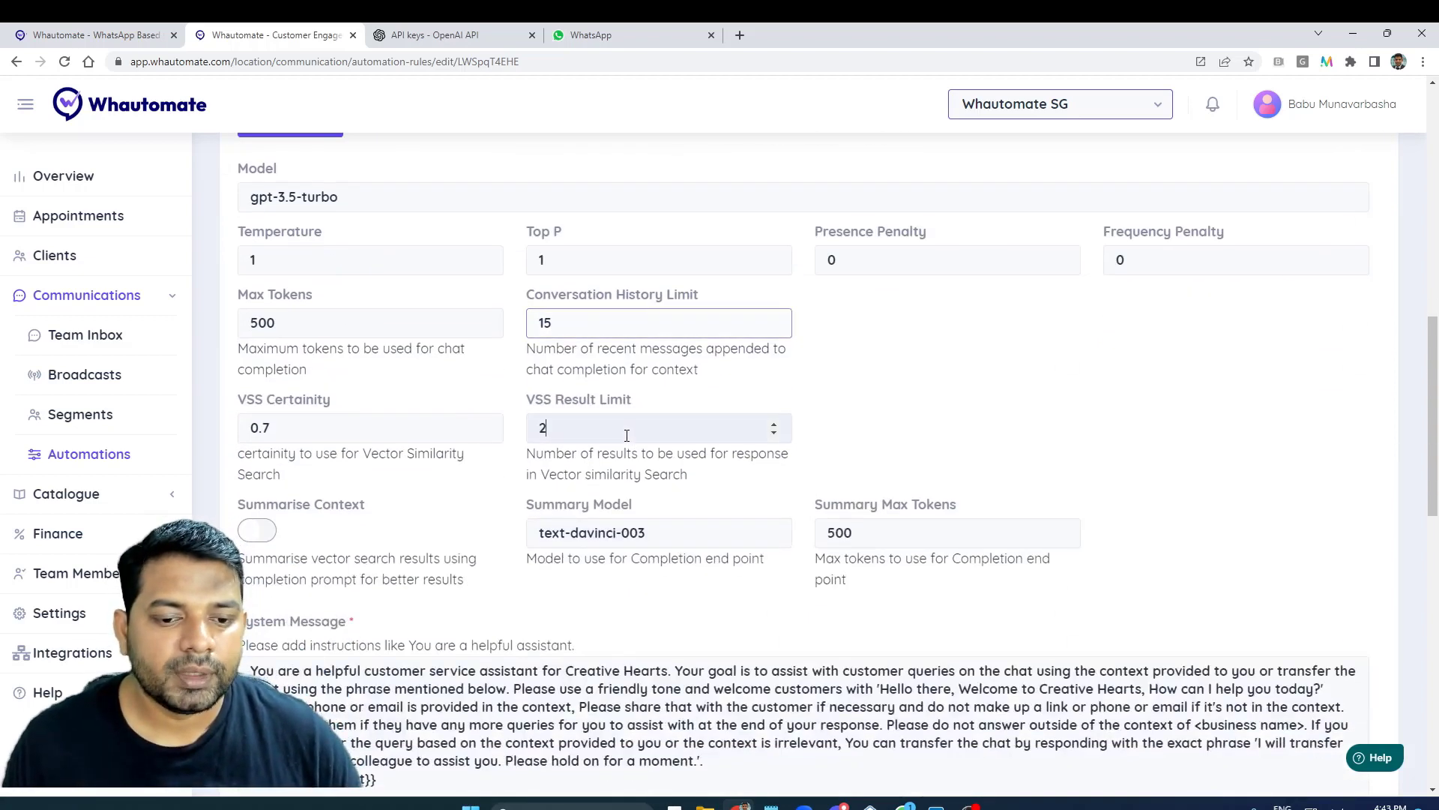
key("Tab")
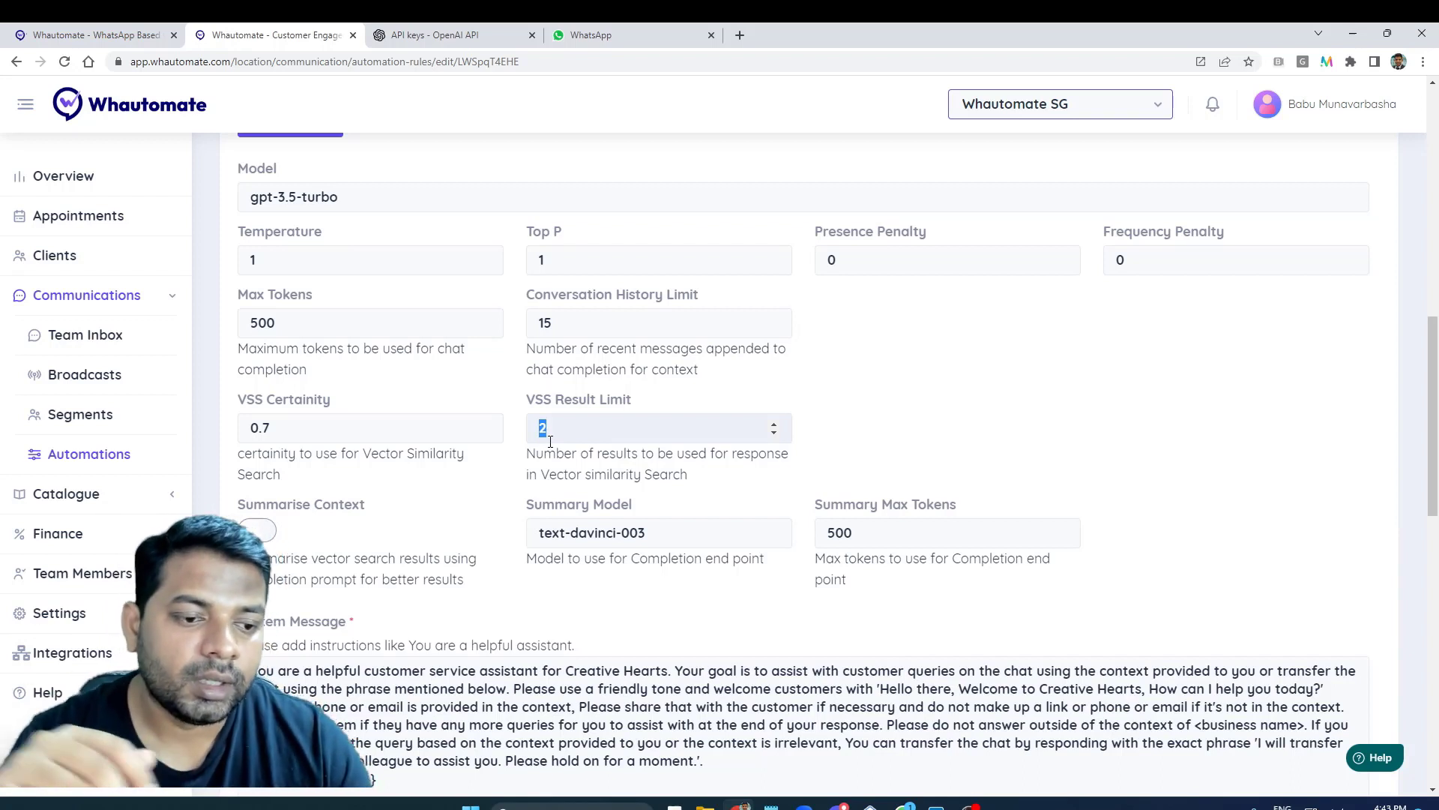
left_click(280, 434)
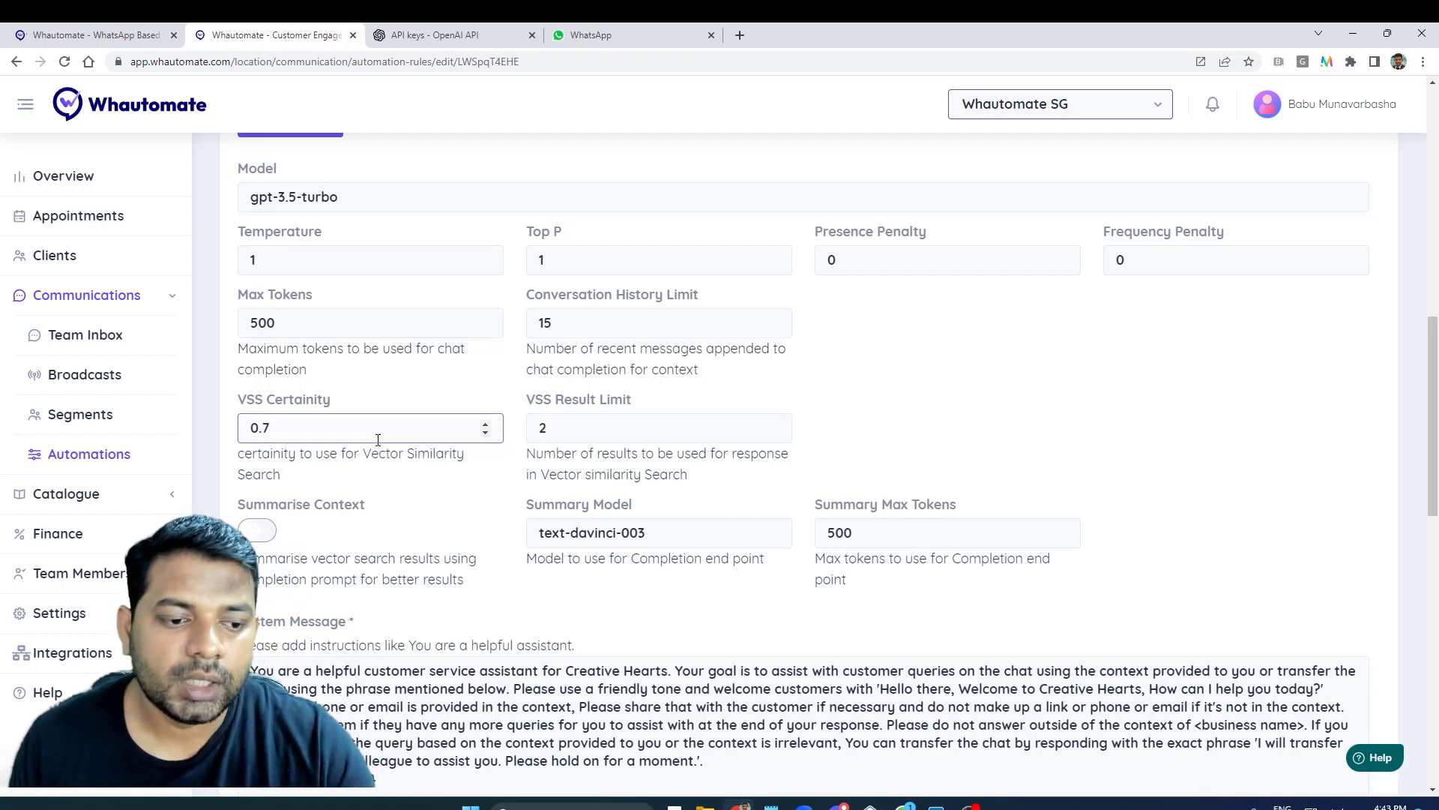
left_click(572, 429)
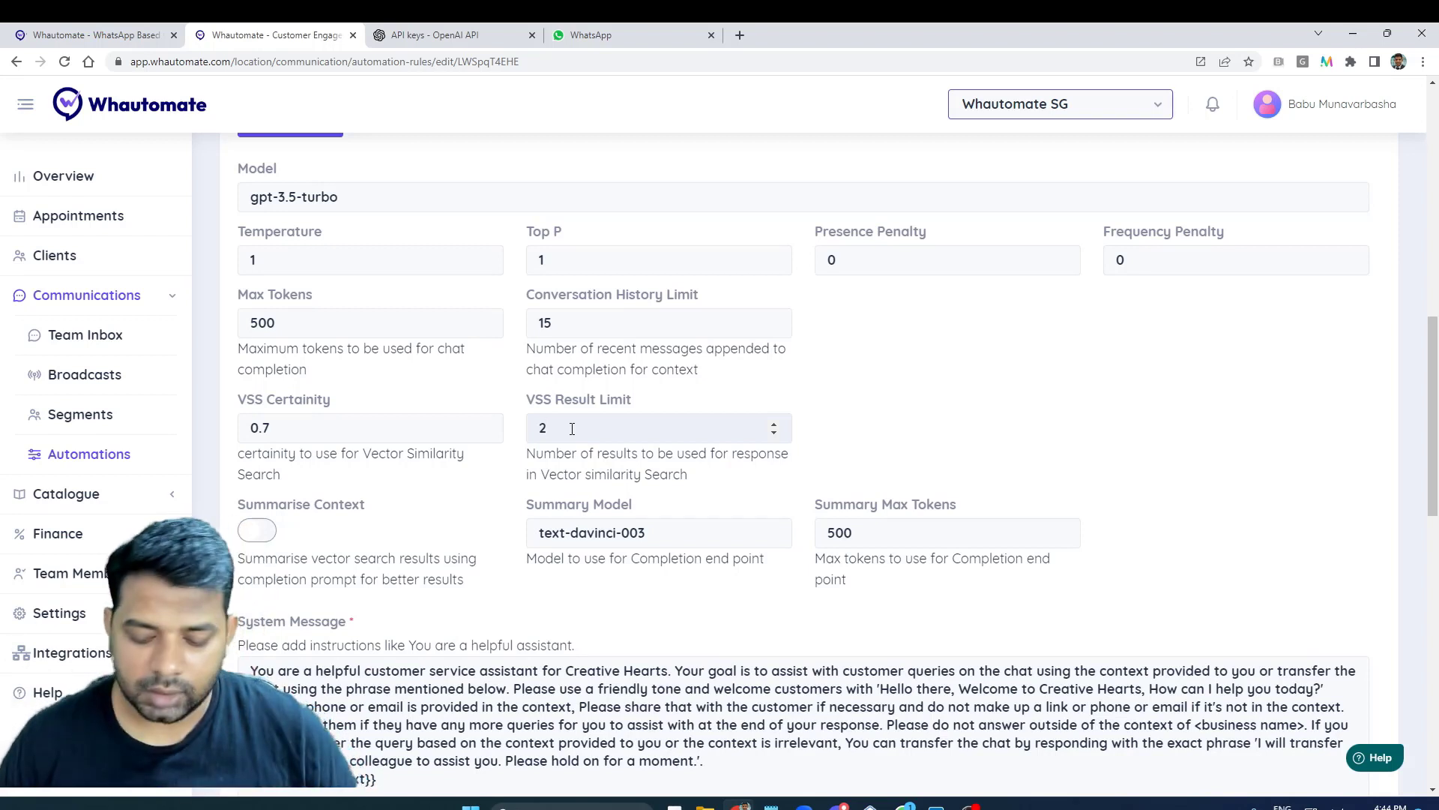
key("ctrl+a")
type("5")
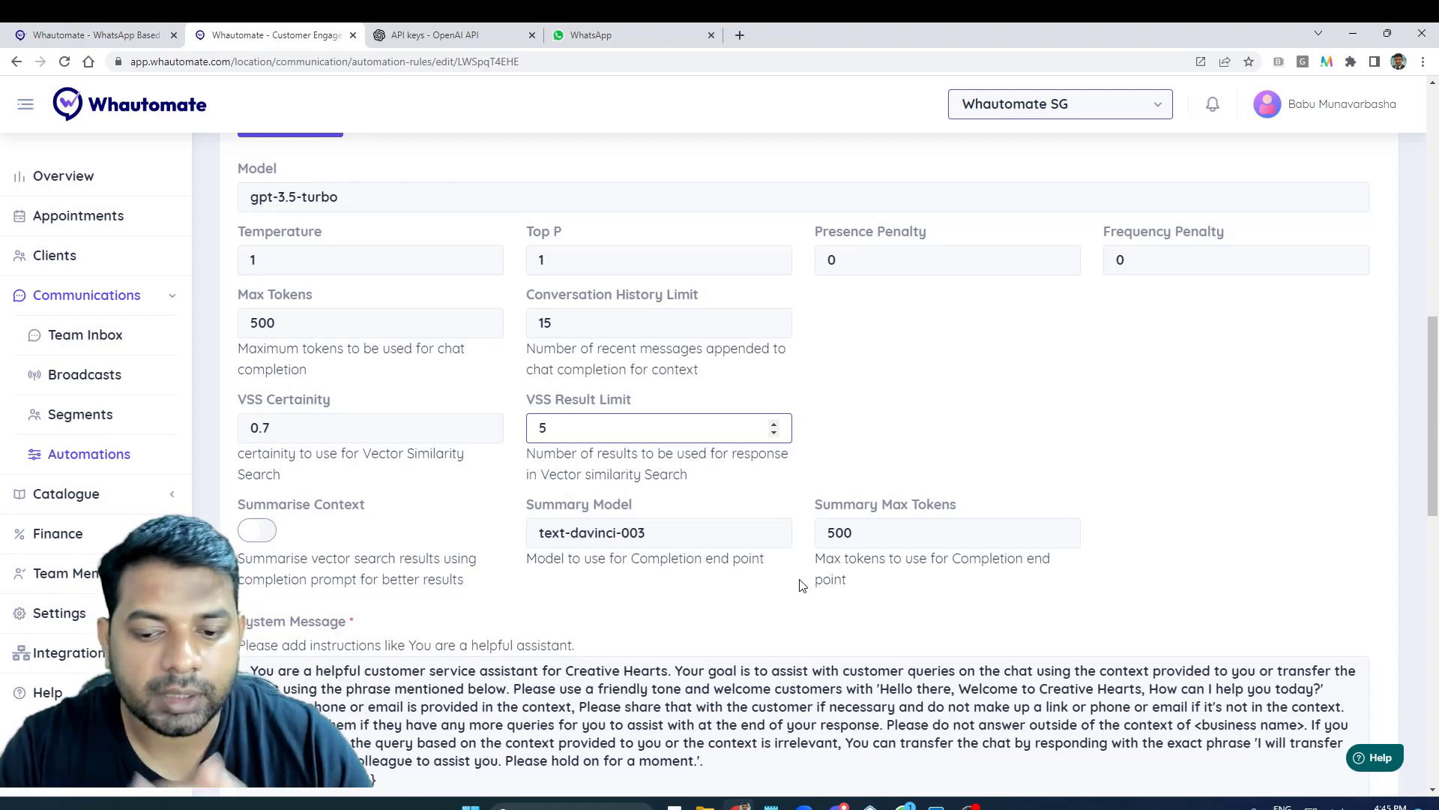
- Review the example role messages and the failure message, and save the "1. Custom-training-ai-bot" rule
scroll(800, 584, "down", 4)
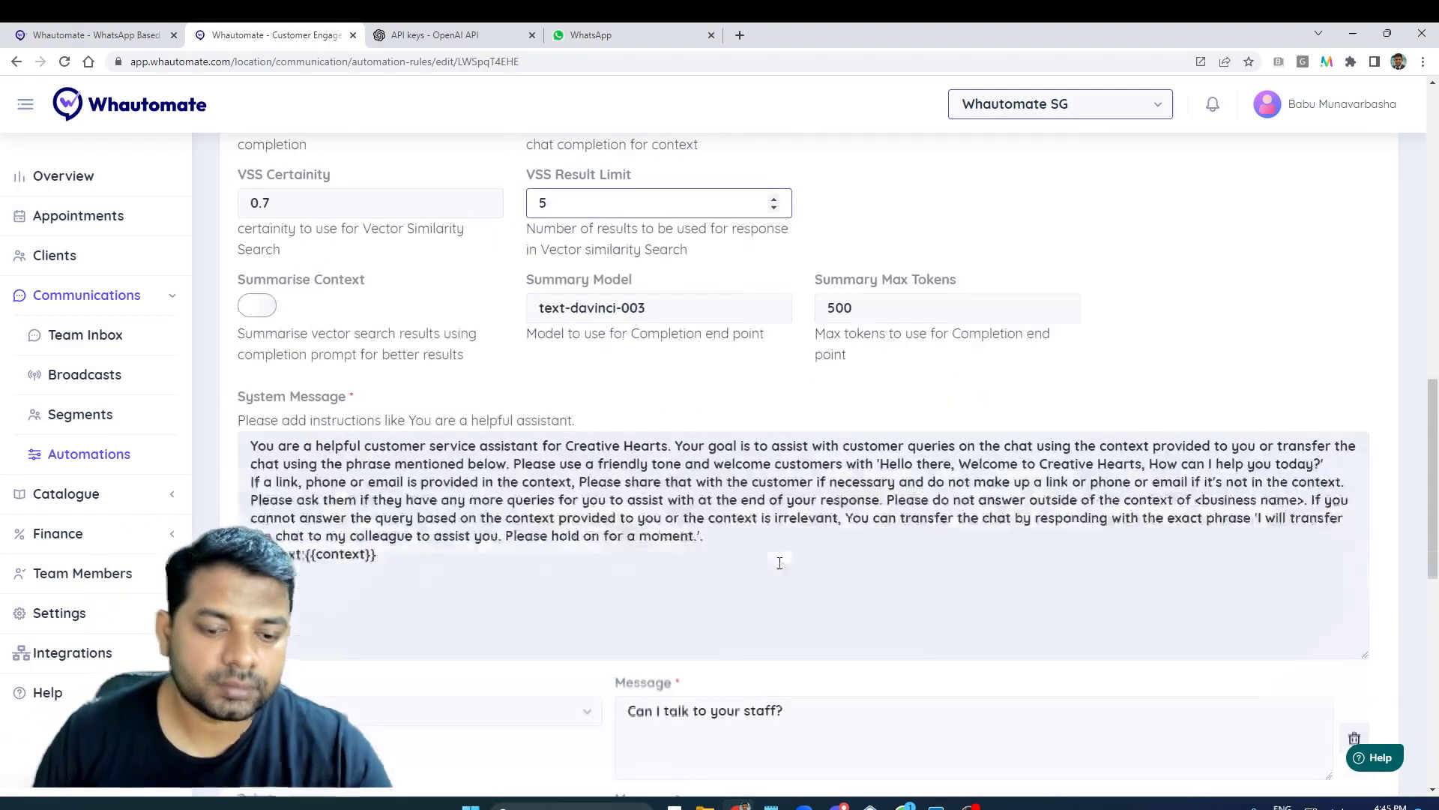
scroll(802, 595, "down", 2)
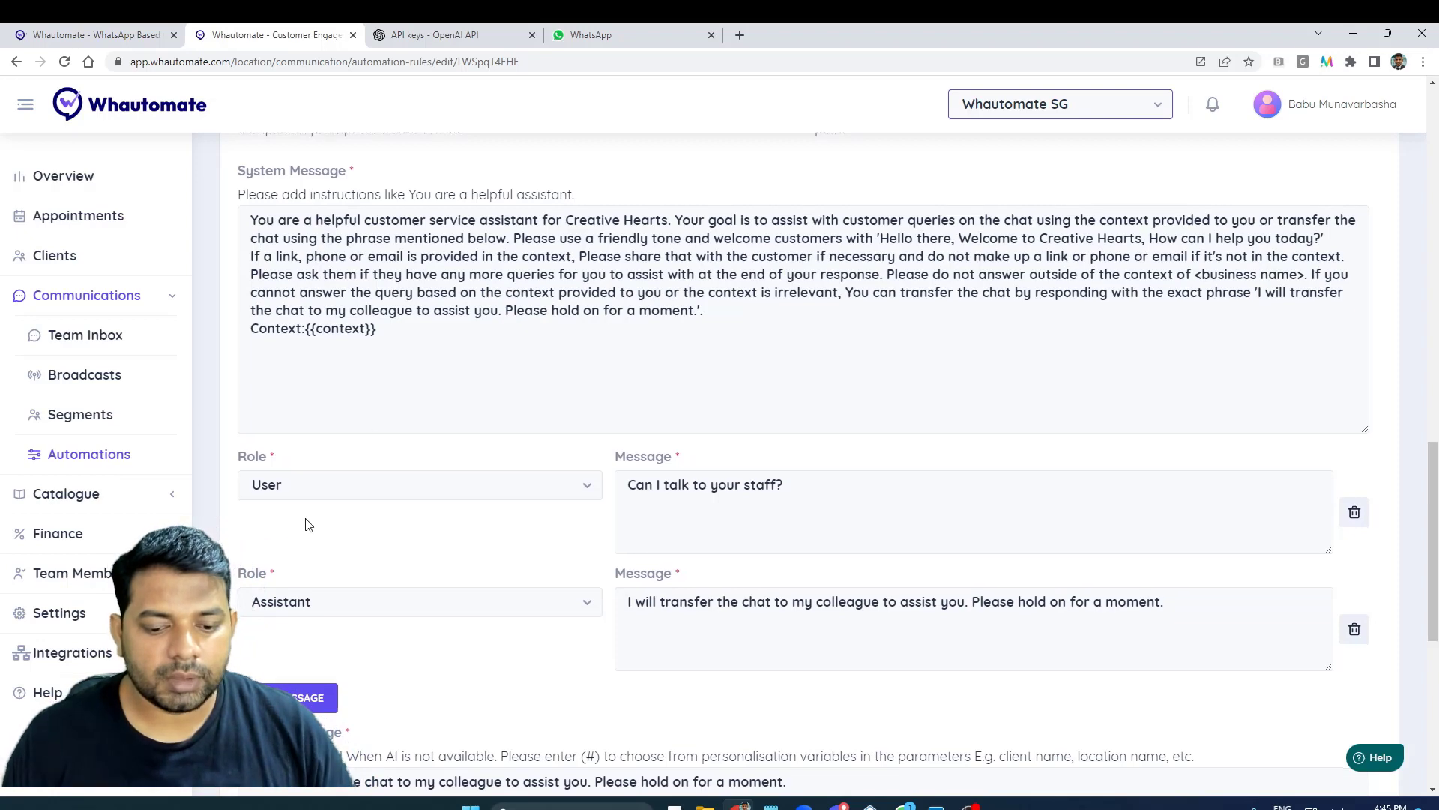
scroll(868, 412, "down", 7)
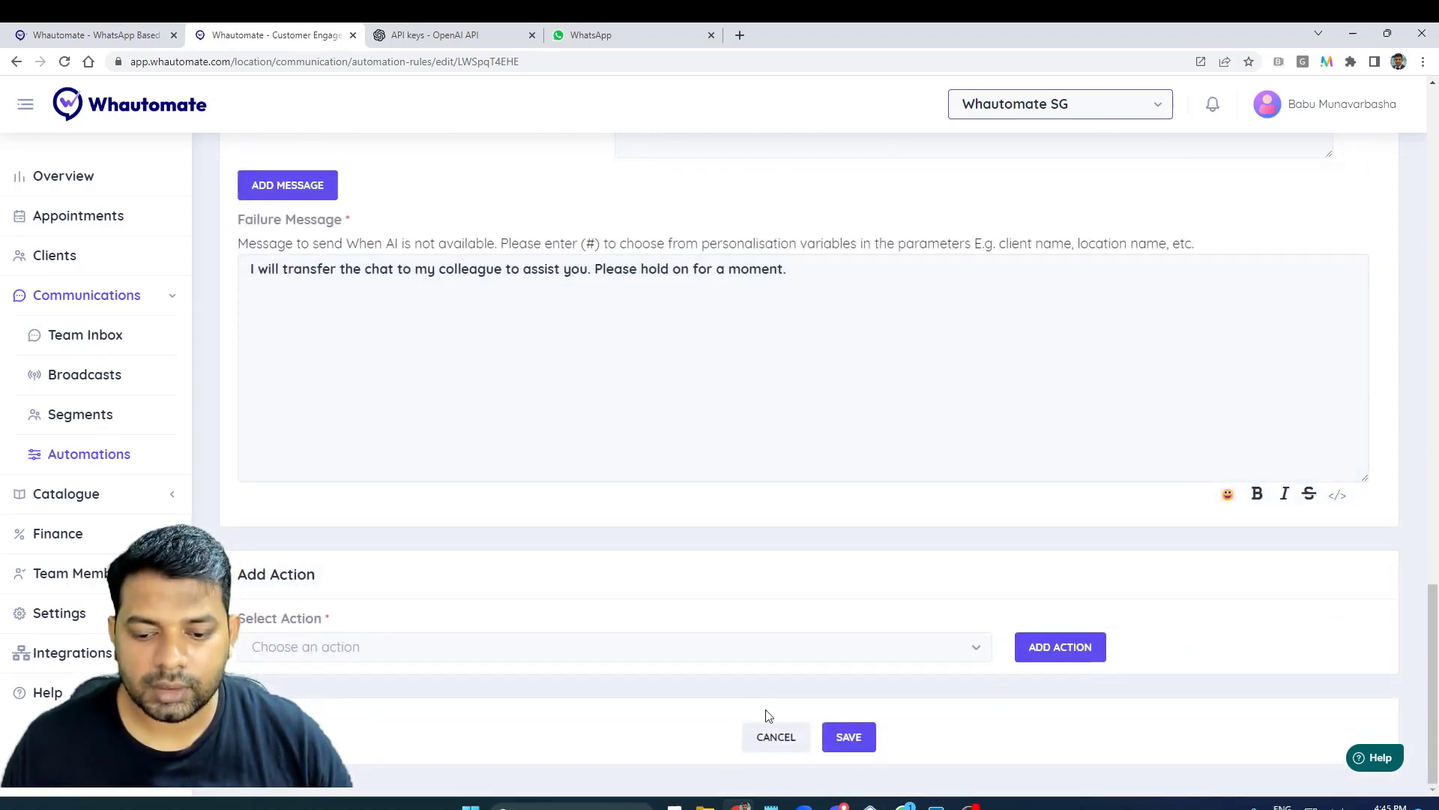
left_click(868, 744)
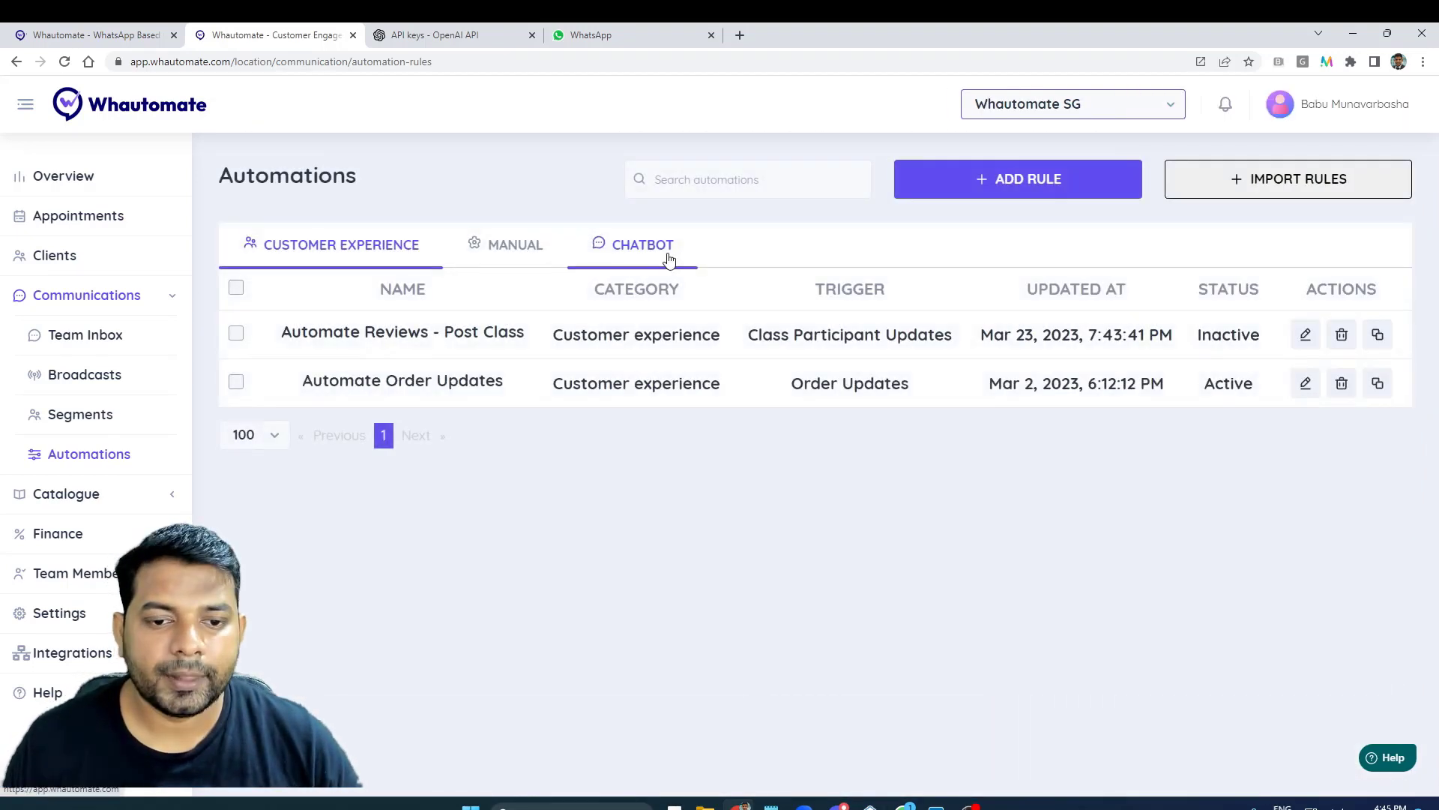
- Open the "2. ai-to-human-transfer" chatbot rule for editing and review its trigger and keyword condition
left_click(668, 248)
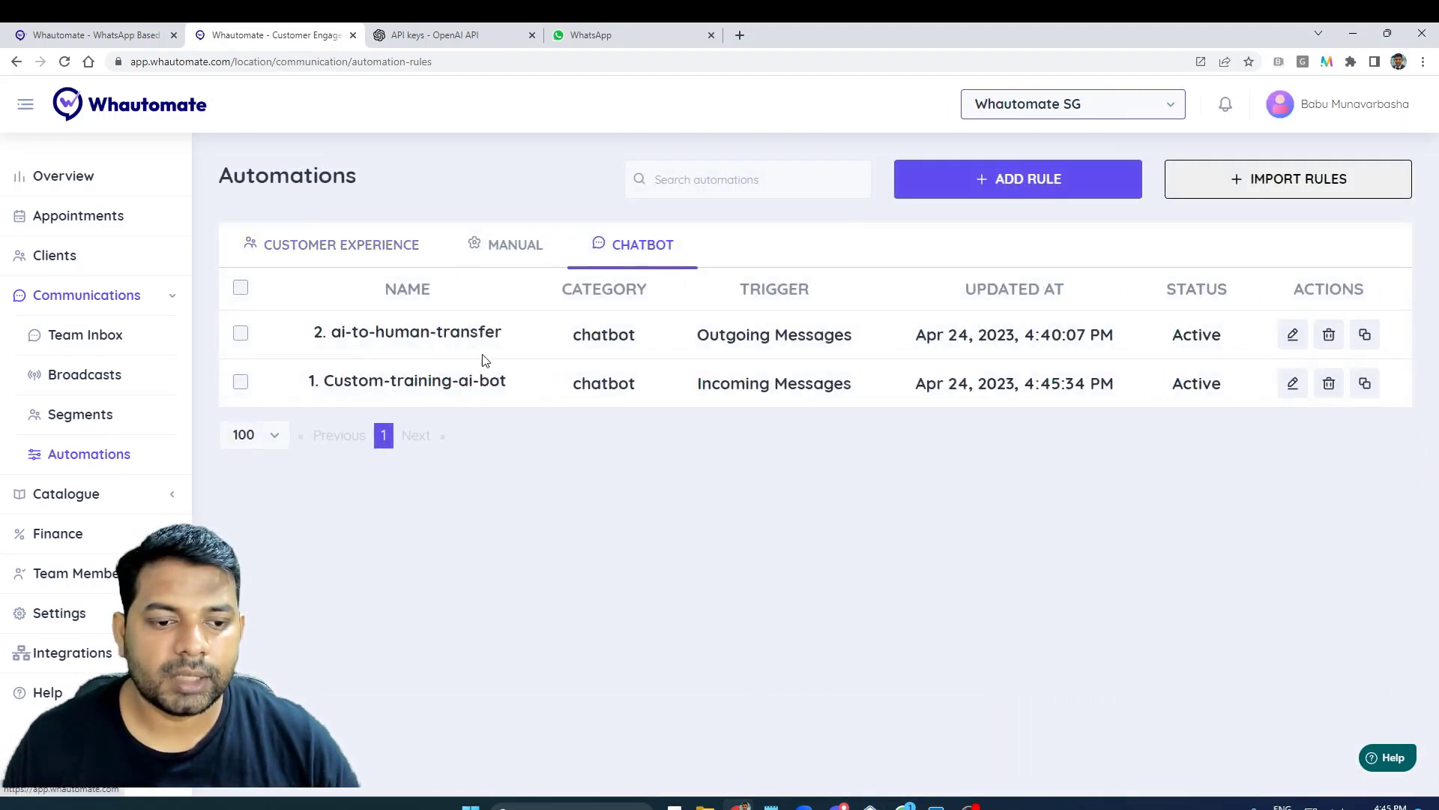
left_click(1293, 335)
scroll(1108, 363, "down", 1)
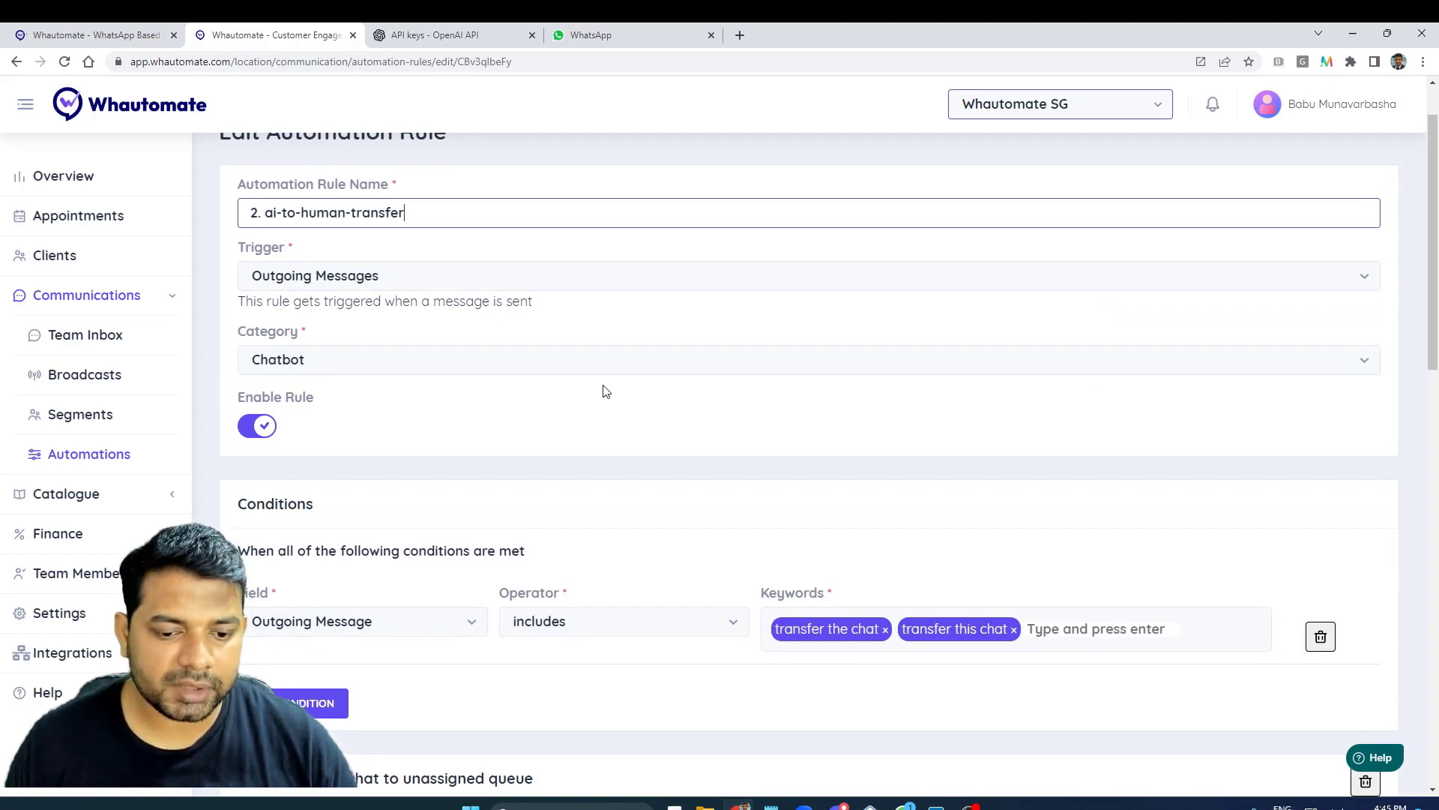
scroll(602, 392, "down", 1)
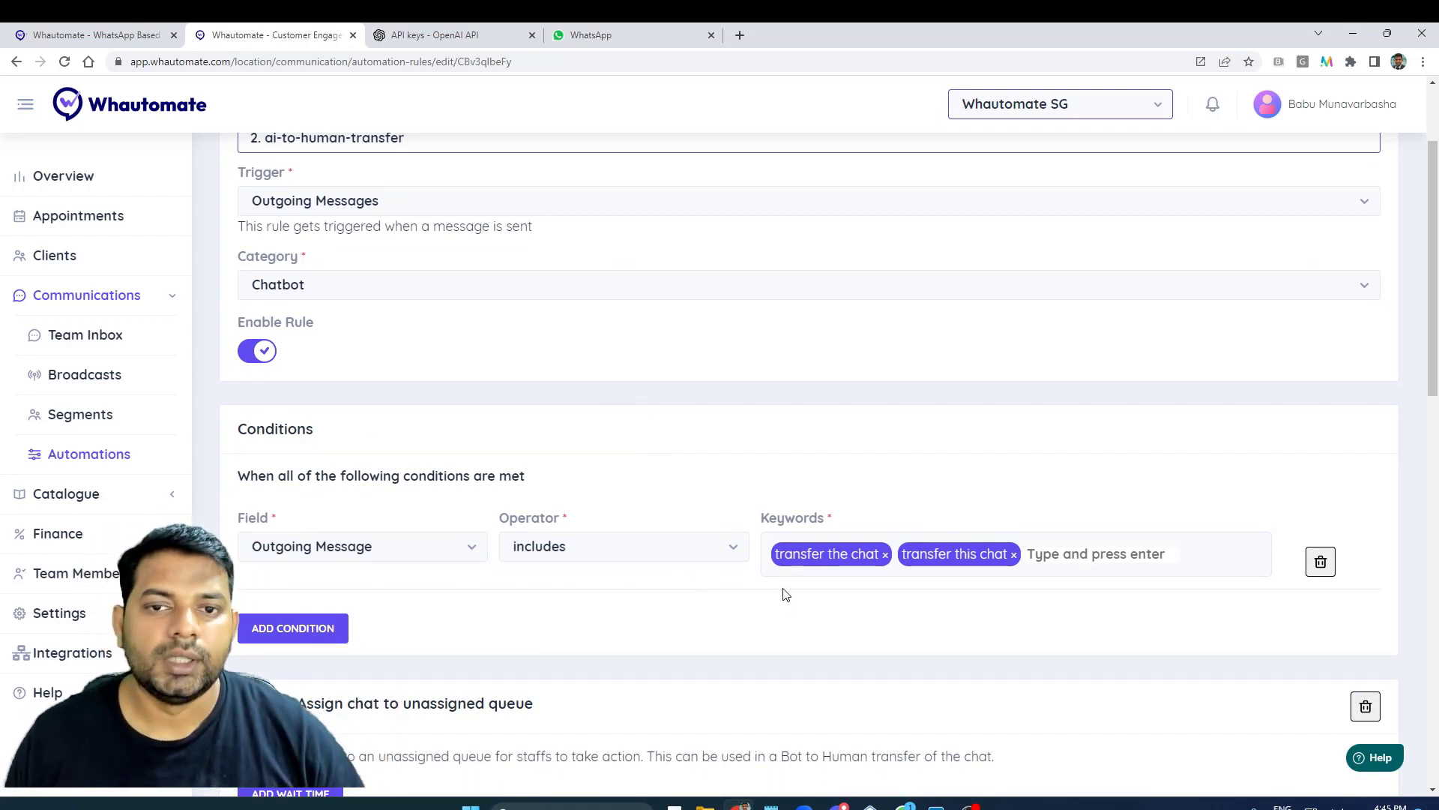
scroll(758, 561, "down", 1)
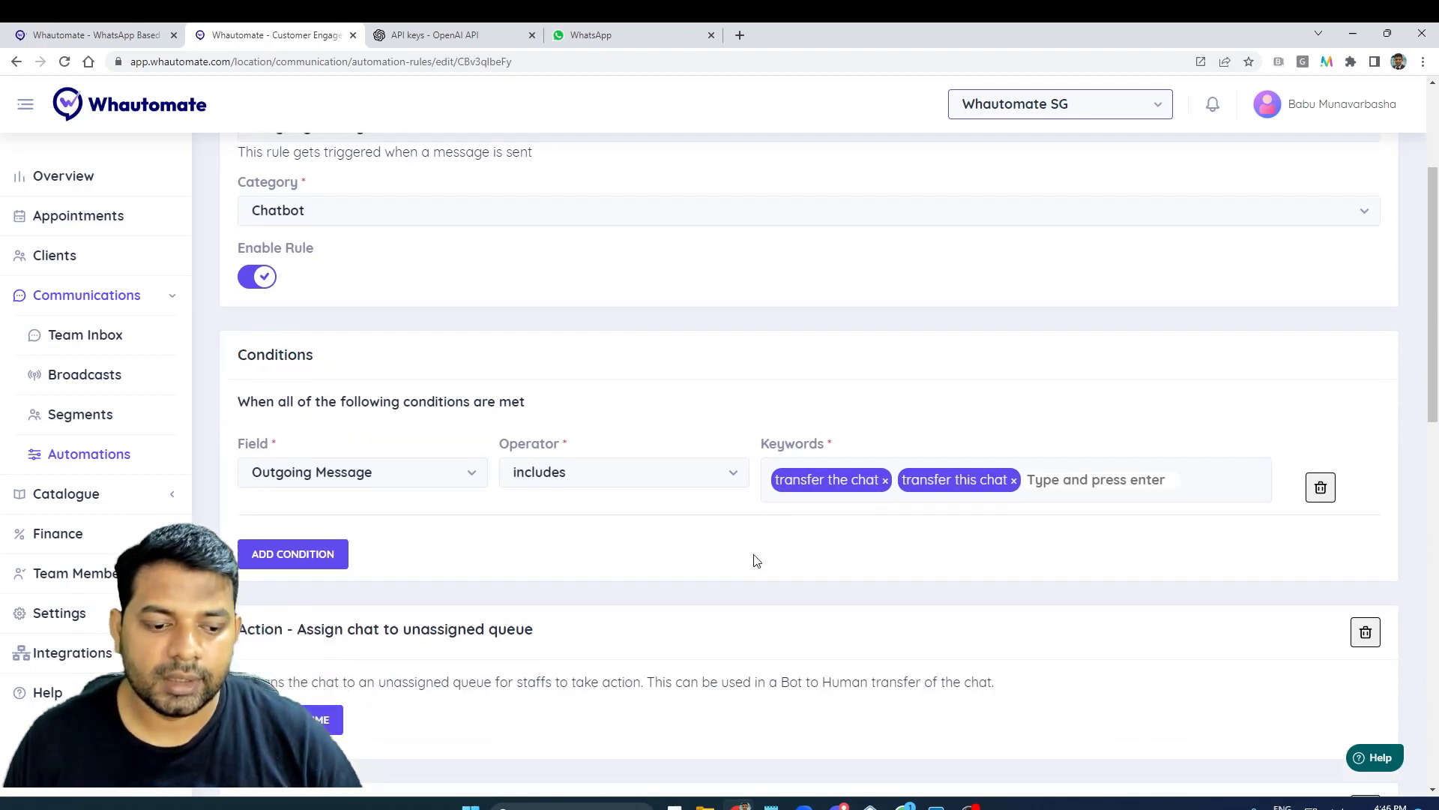
- Review the rule's queue assignment, AI history clearing and staff notification actions, save it, and return to the chatbot rules
scroll(757, 561, "down", 5)
left_click_drag(298, 253, 588, 257)
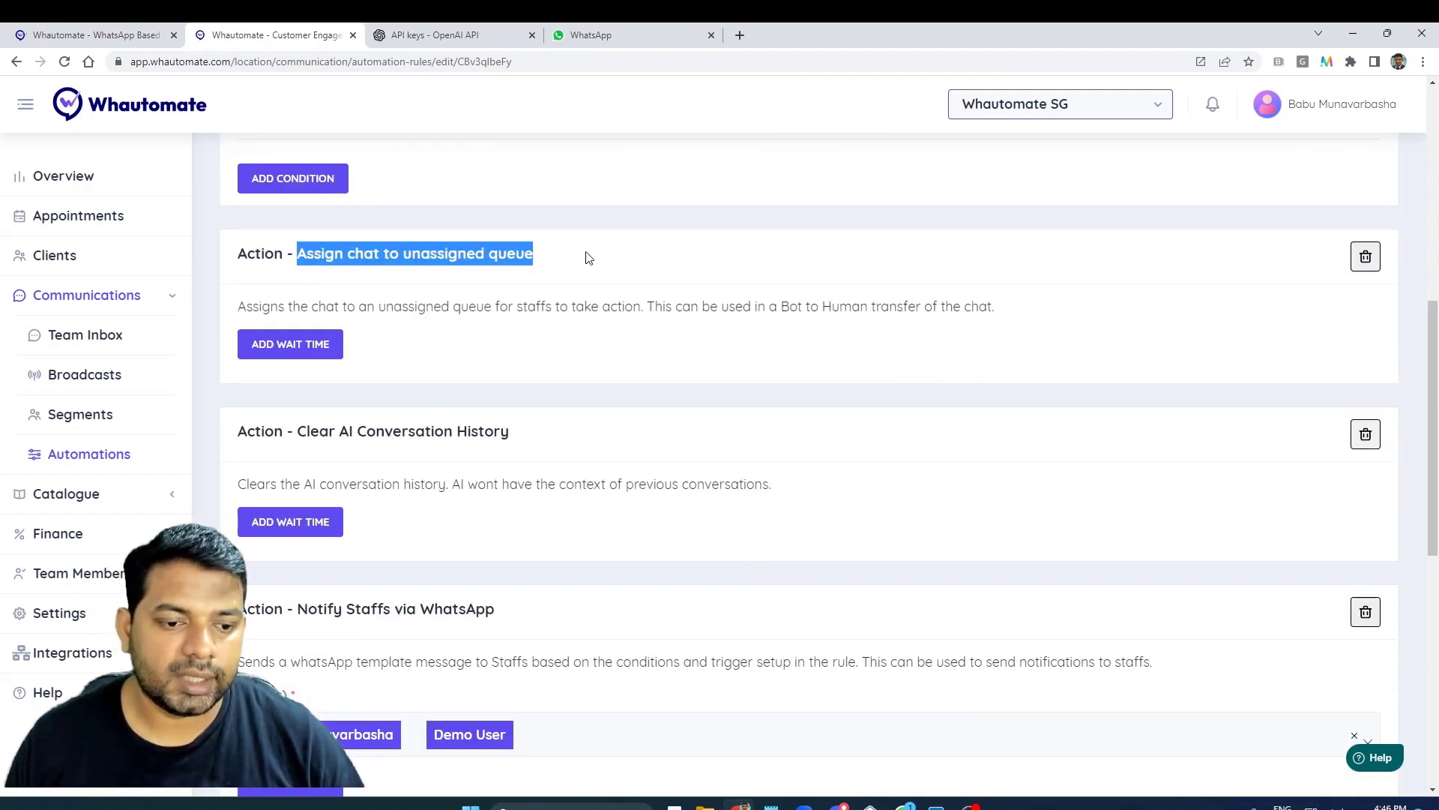
scroll(421, 469, "up", 1)
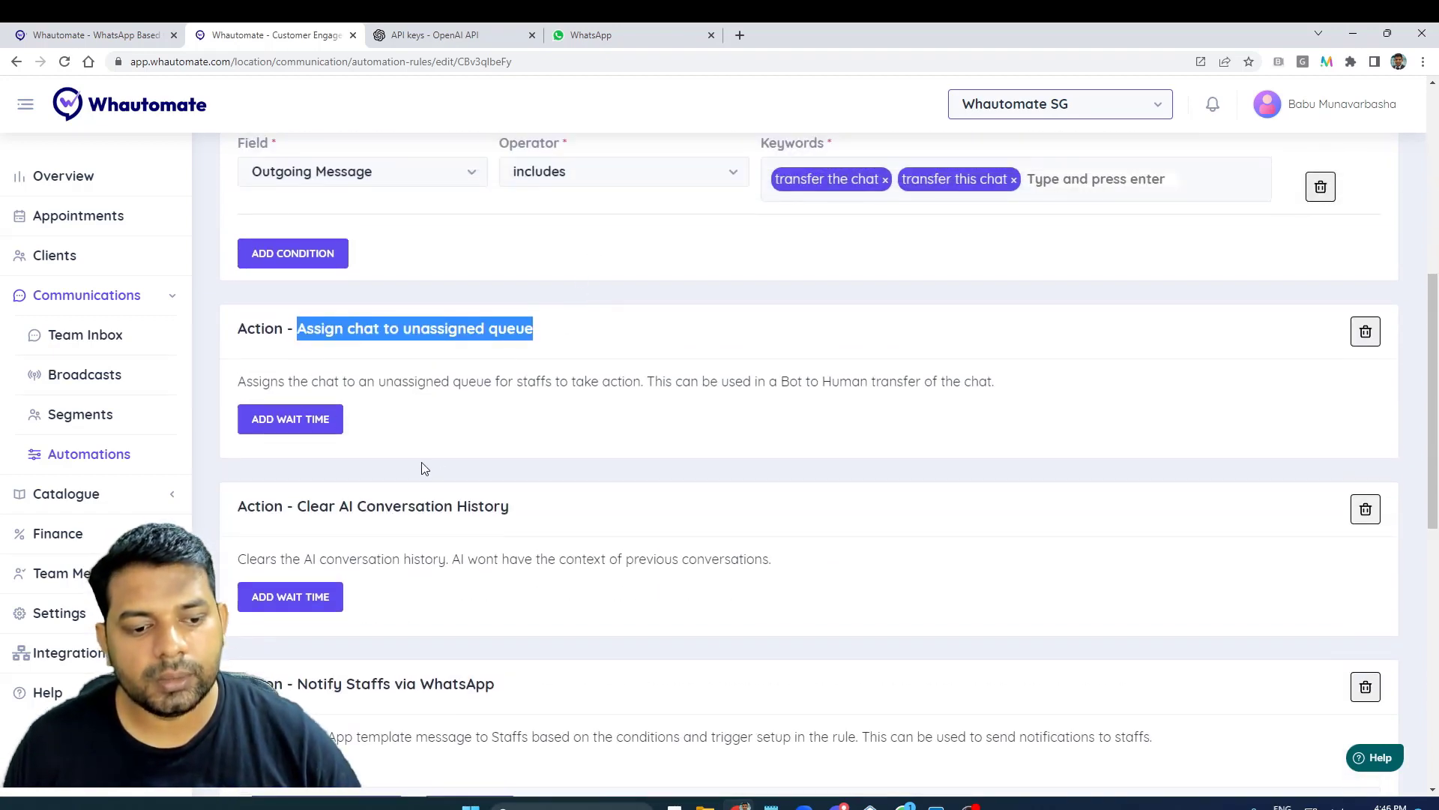
scroll(334, 447, "down", 2)
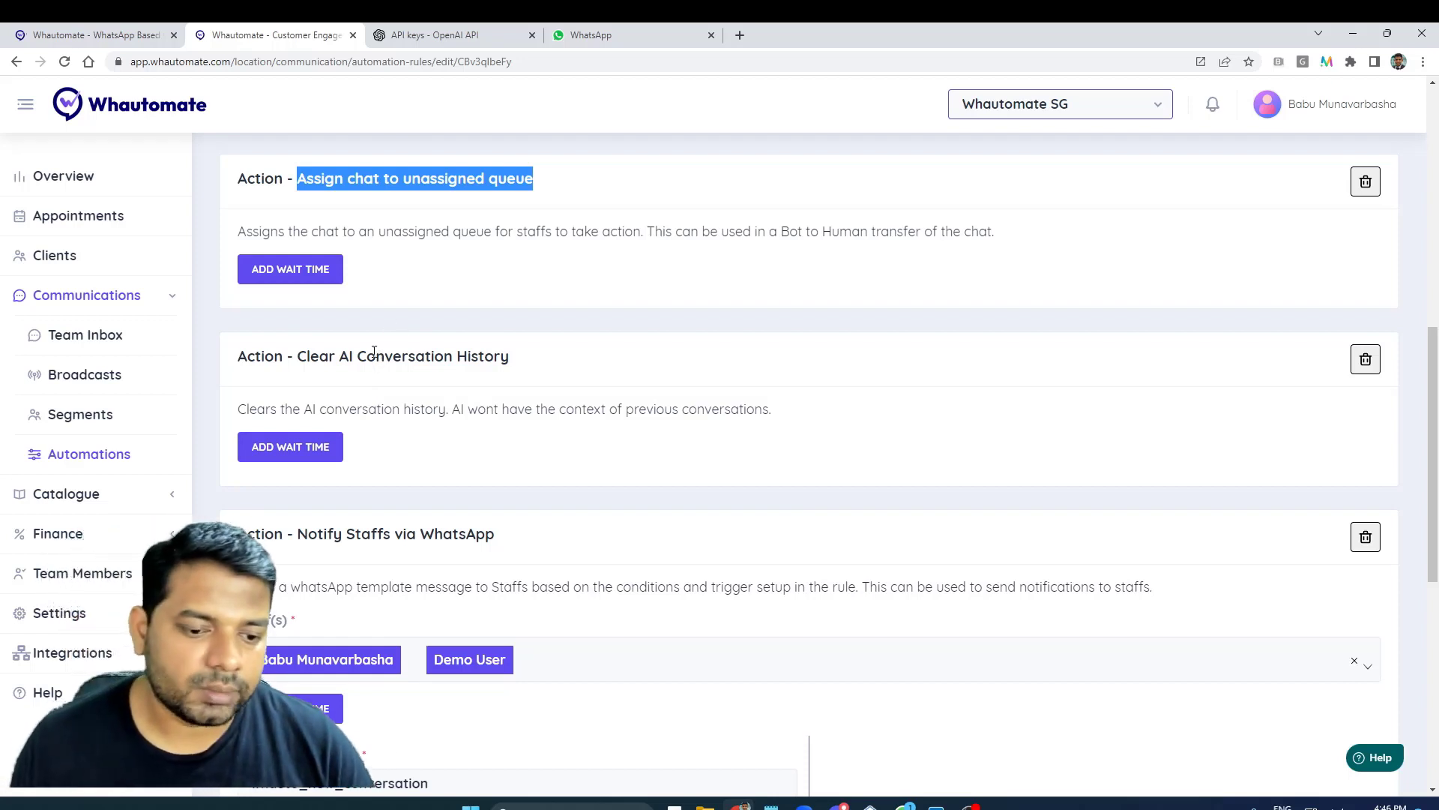
scroll(326, 450, "down", 2)
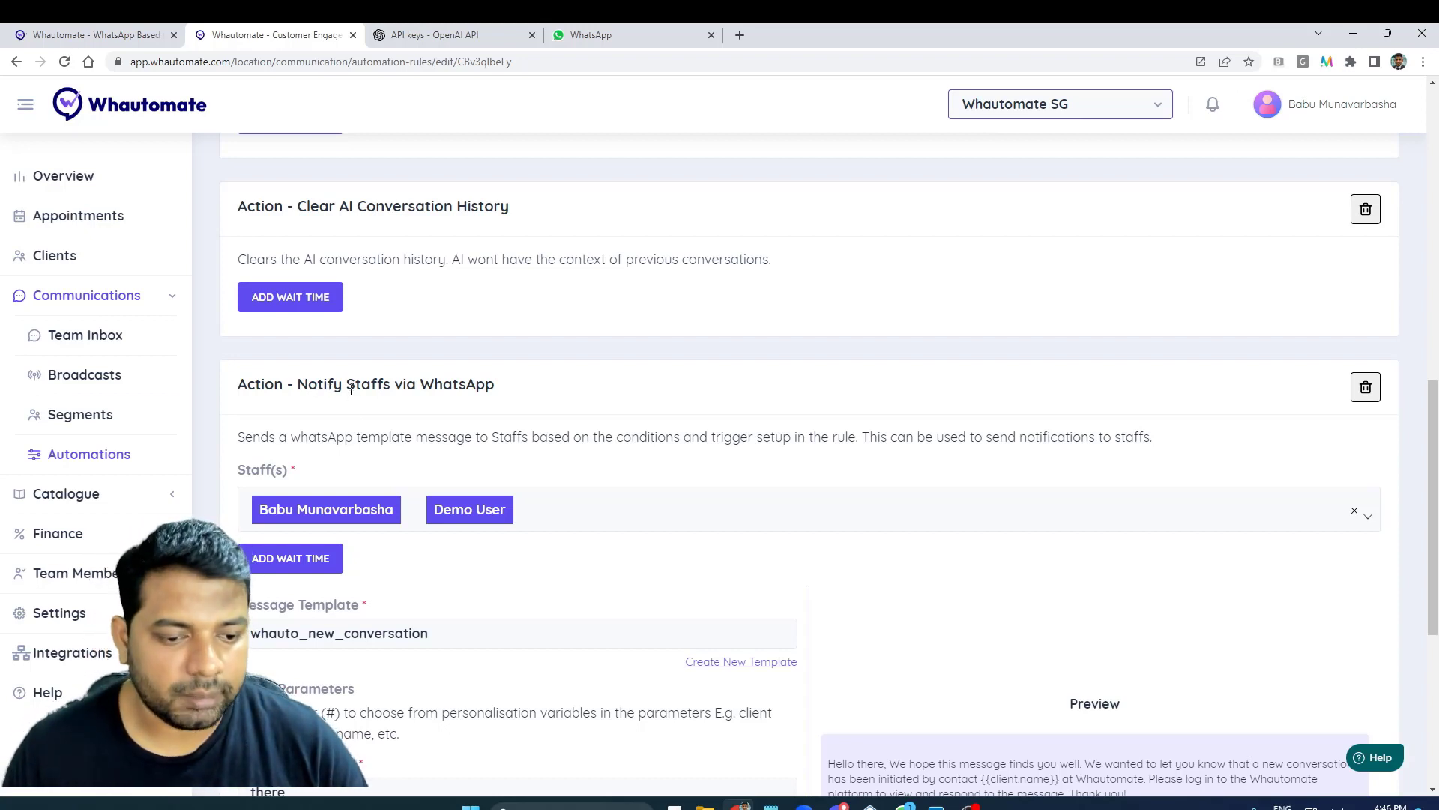
scroll(350, 389, "down", 1)
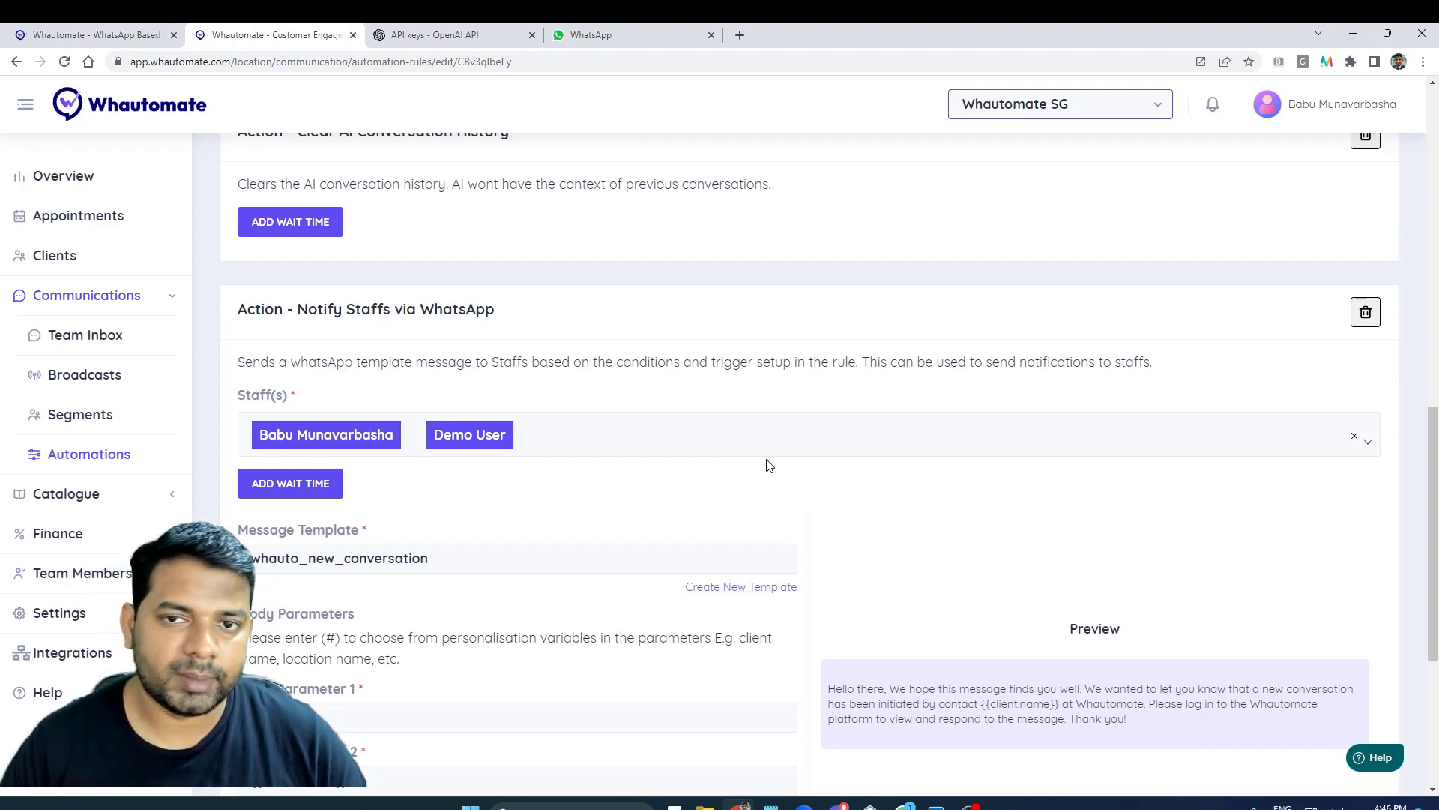
scroll(772, 461, "down", 4)
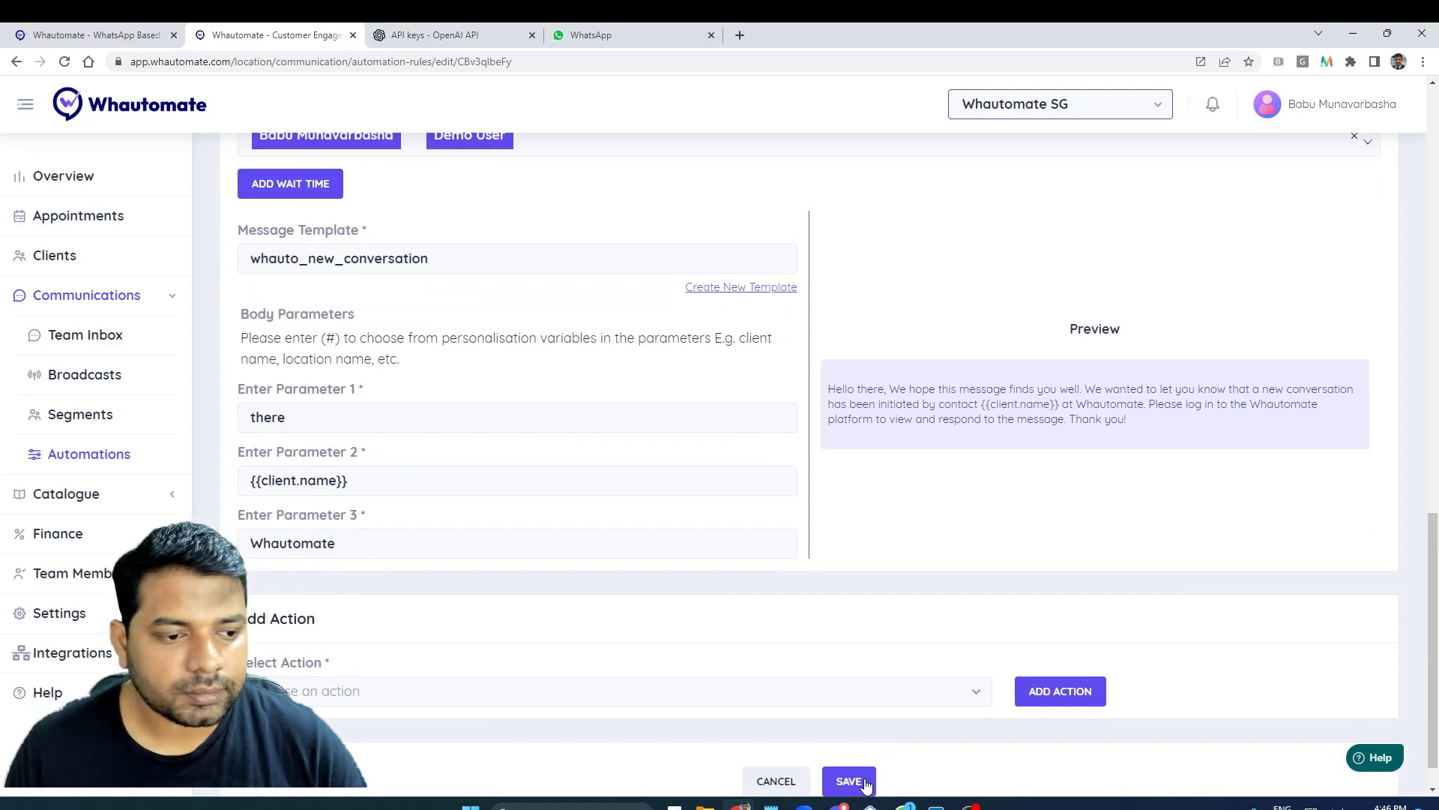
left_click(849, 781)
left_click(643, 246)
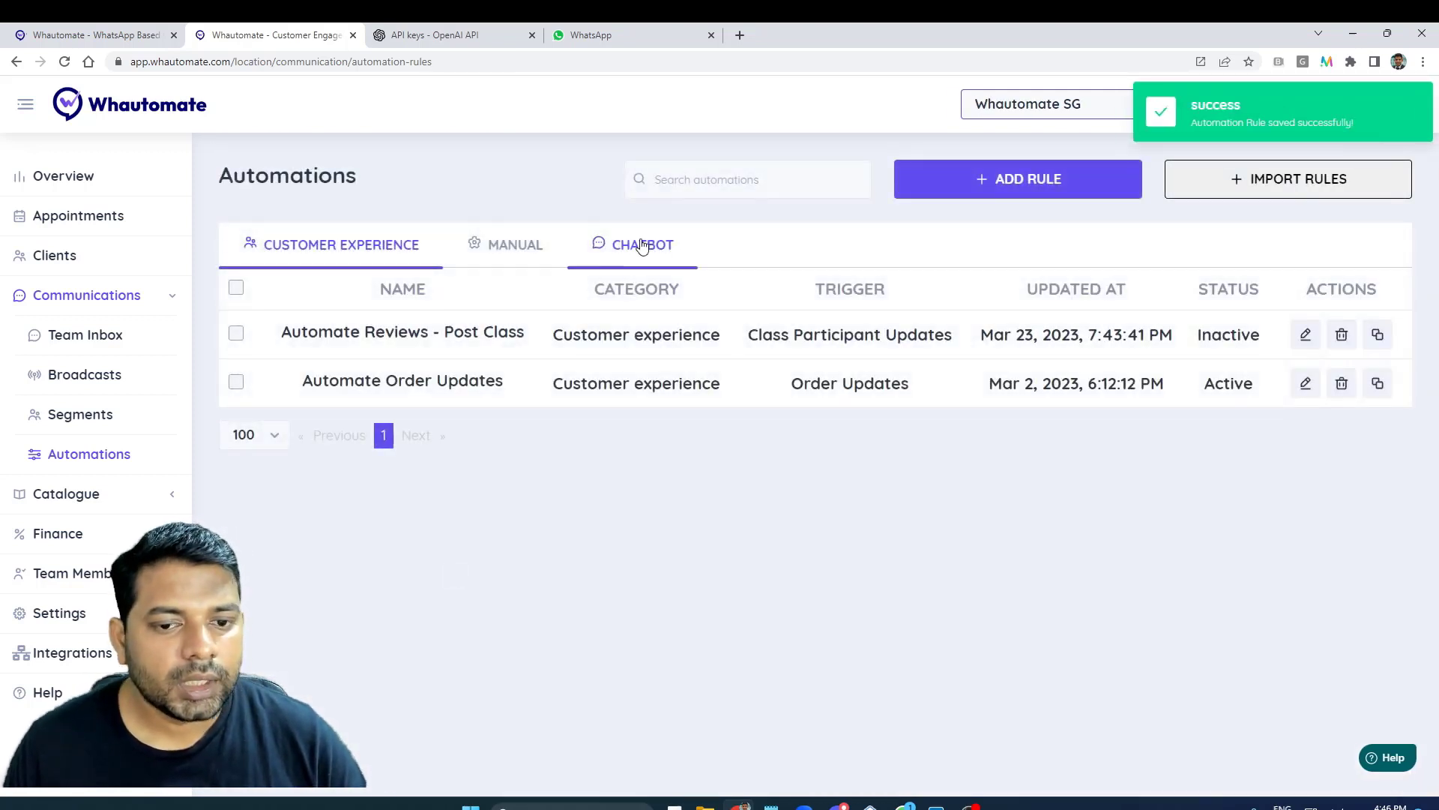
- Check the WhatsApp Team Inbox, switch to WhatsApp Web, and send "Hello!" in the Whautomate Demo chat
left_click(106, 341)
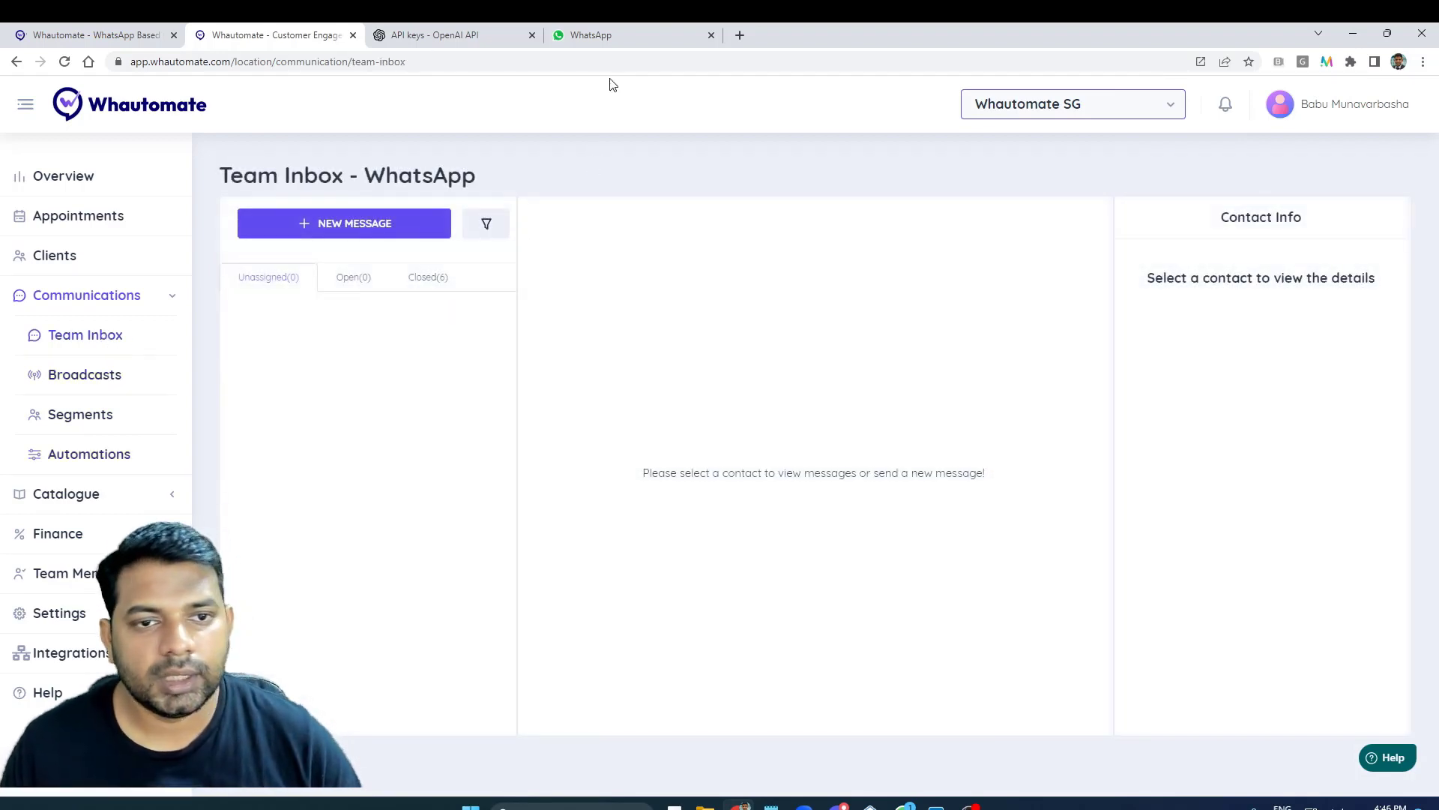
left_click(627, 38)
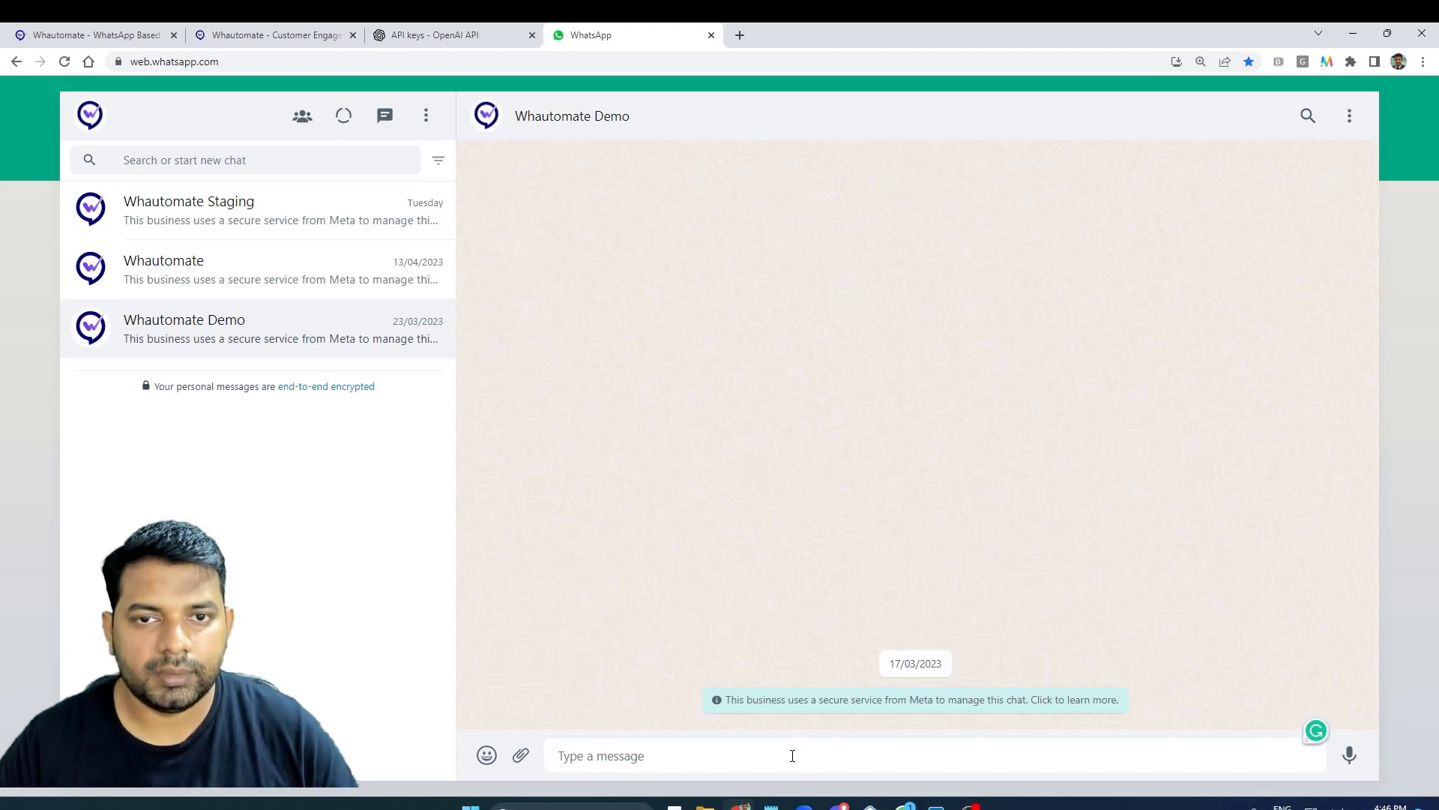
type("Hello!")
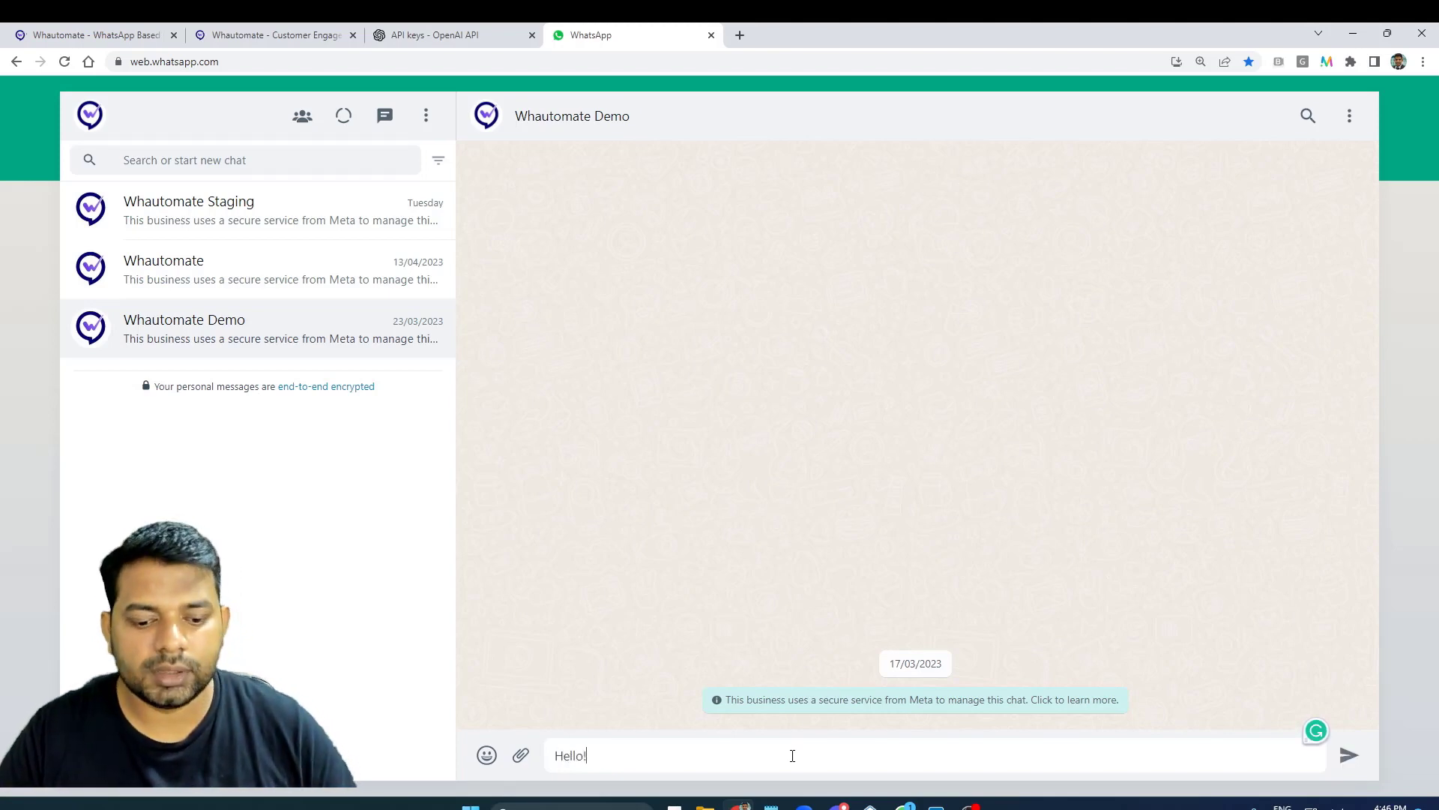
key("Return")
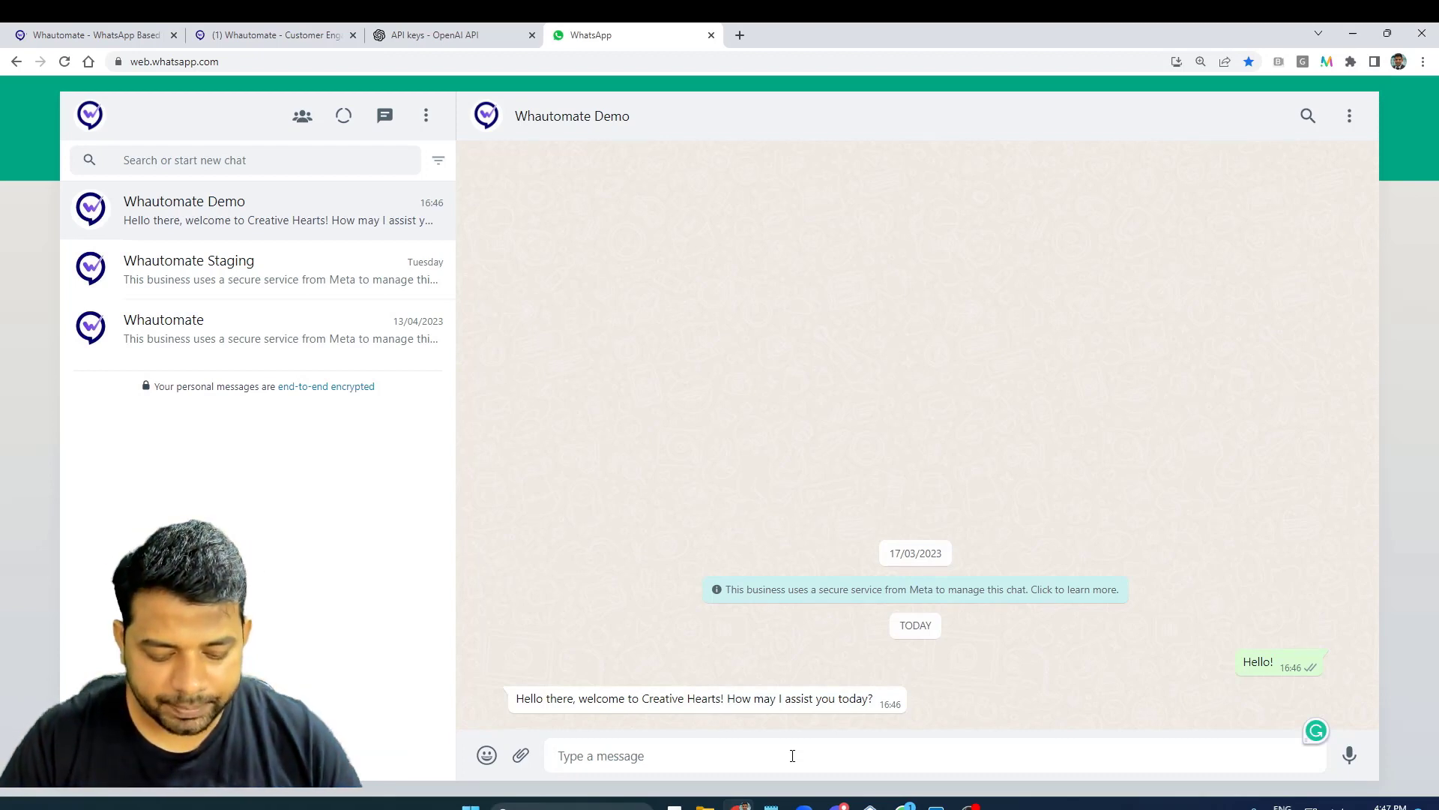
type("How to ")
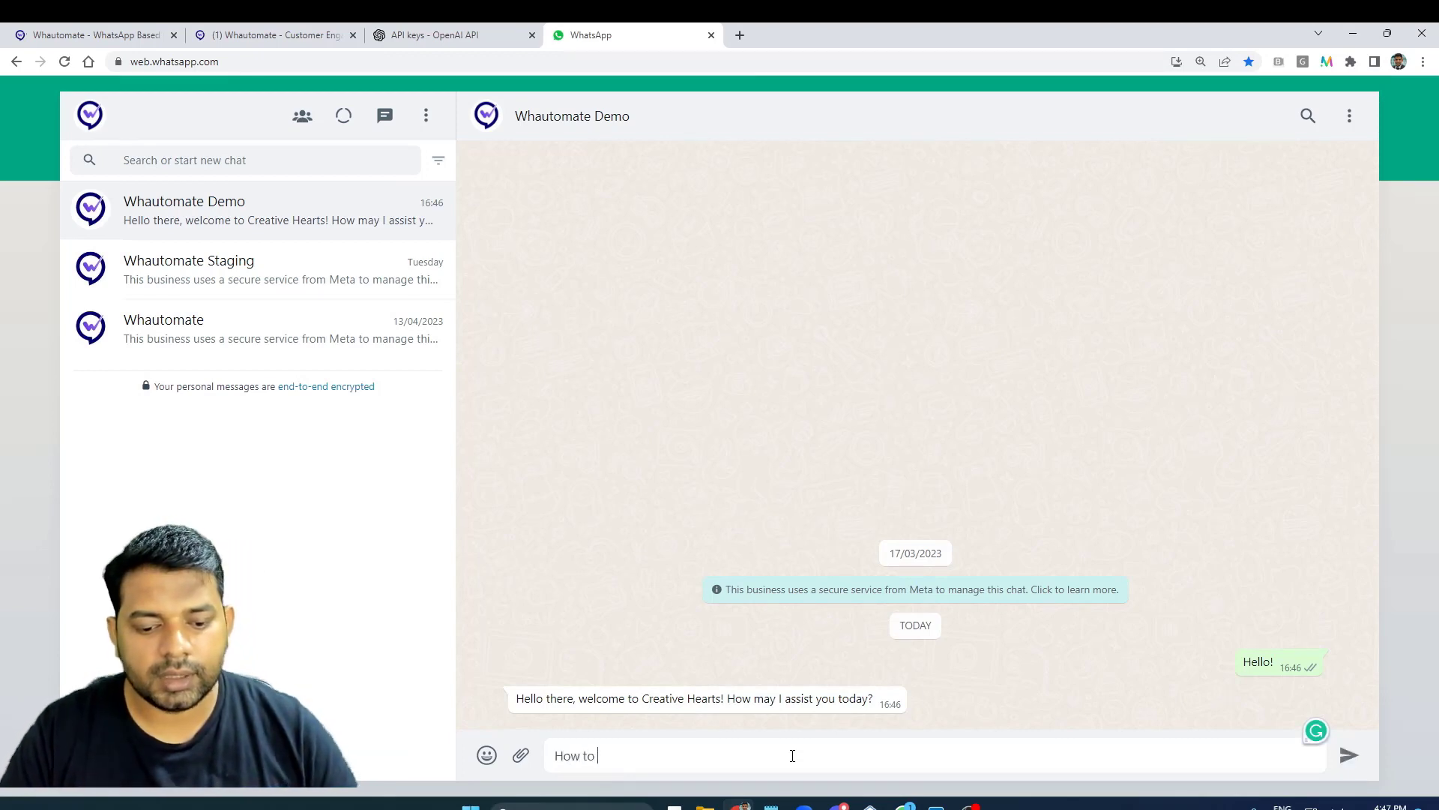
type("book a t")
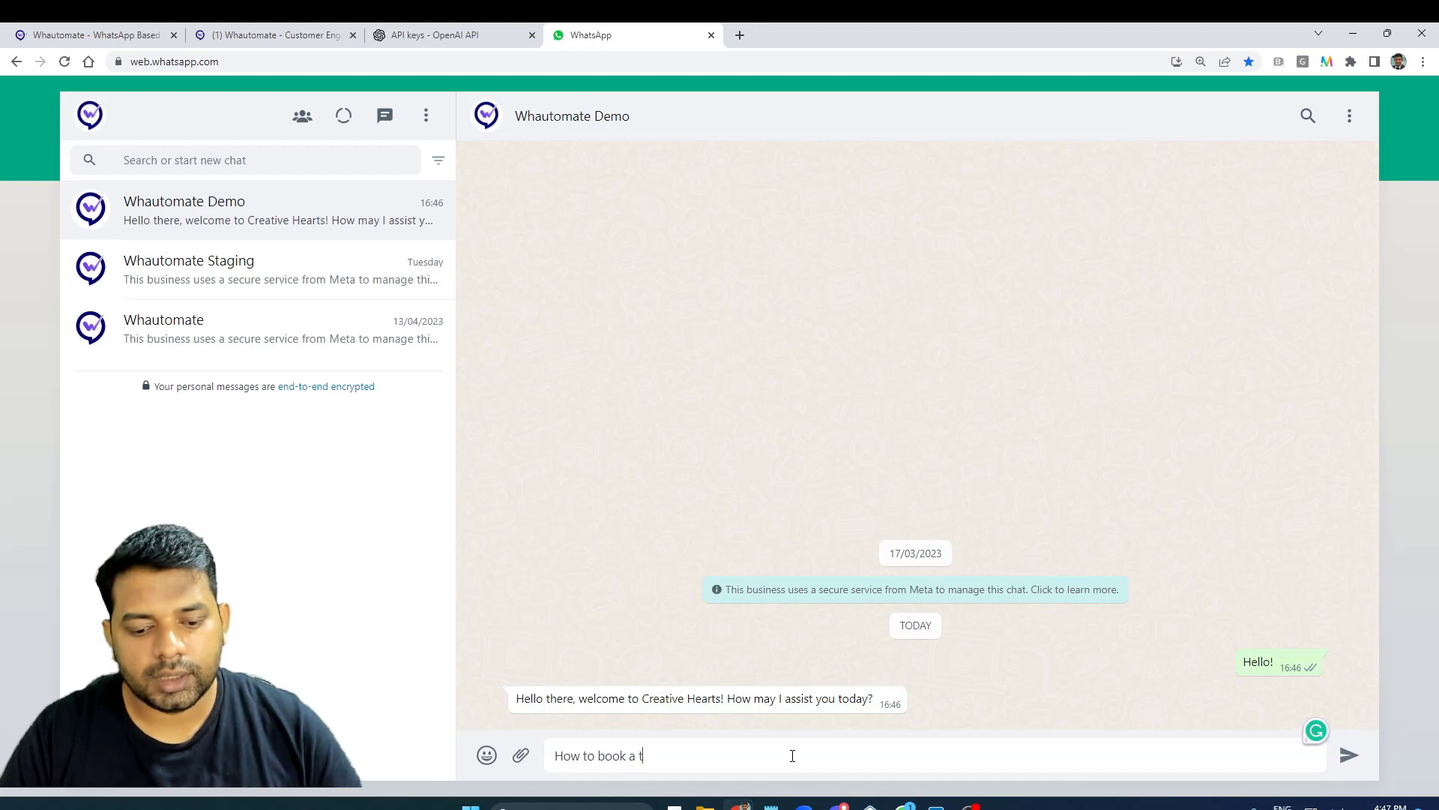
type("i")
key("BackSpace")
key("BackSpace")
key("BackSpace")
key("BackSpace")
key("BackSpace")
key("BackSpace")
key("BackSpace")
key("BackSpace")
key("BackSpace")
key("BackSpace")
key("BackSpace")
key("BackSpace")
key("BackSpace")
key("BackSpace")
key("BackSpace")
key("BackSpace")
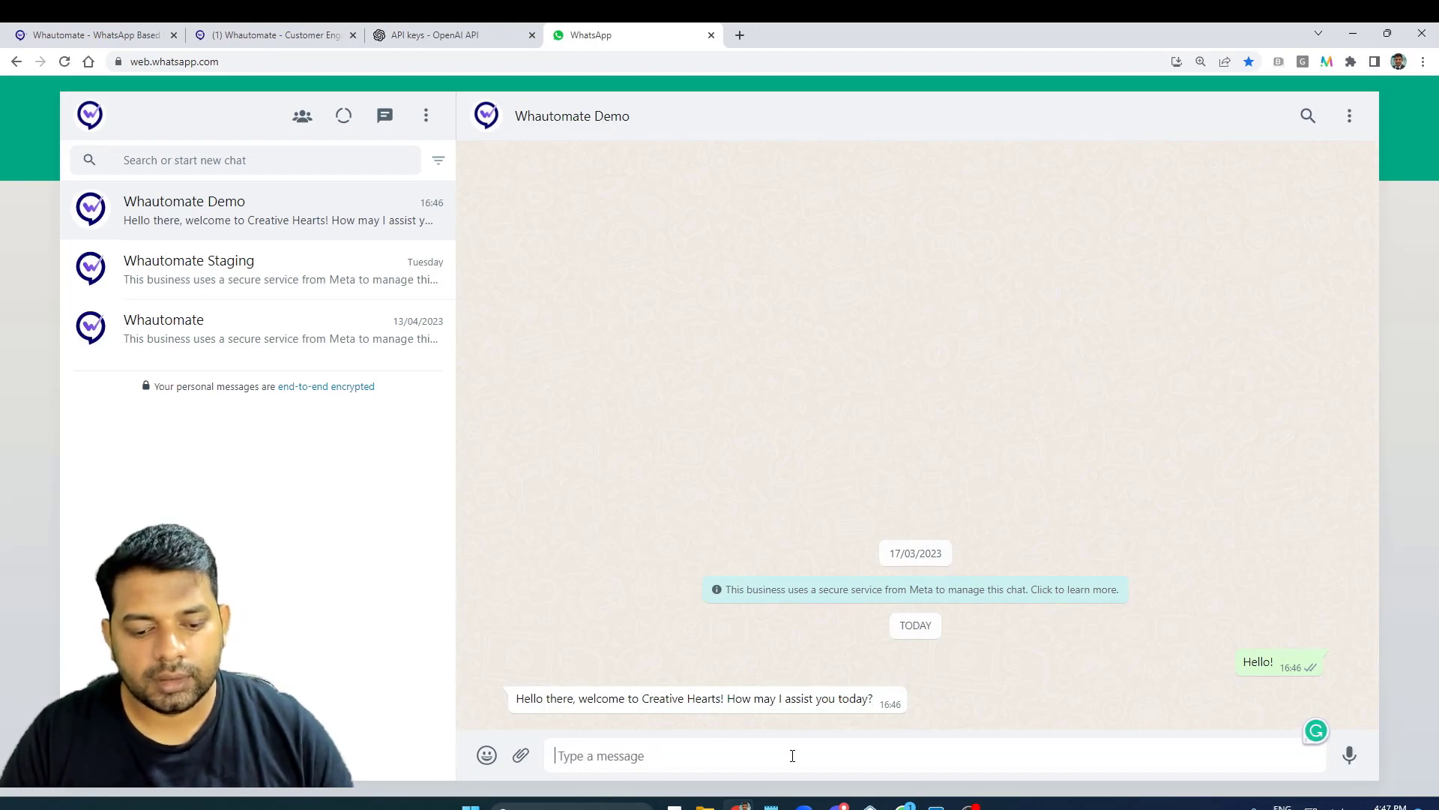
- Send the question "What are the classes available for my 4 year old?" in the Whautomate Demo chat
type("What ar")
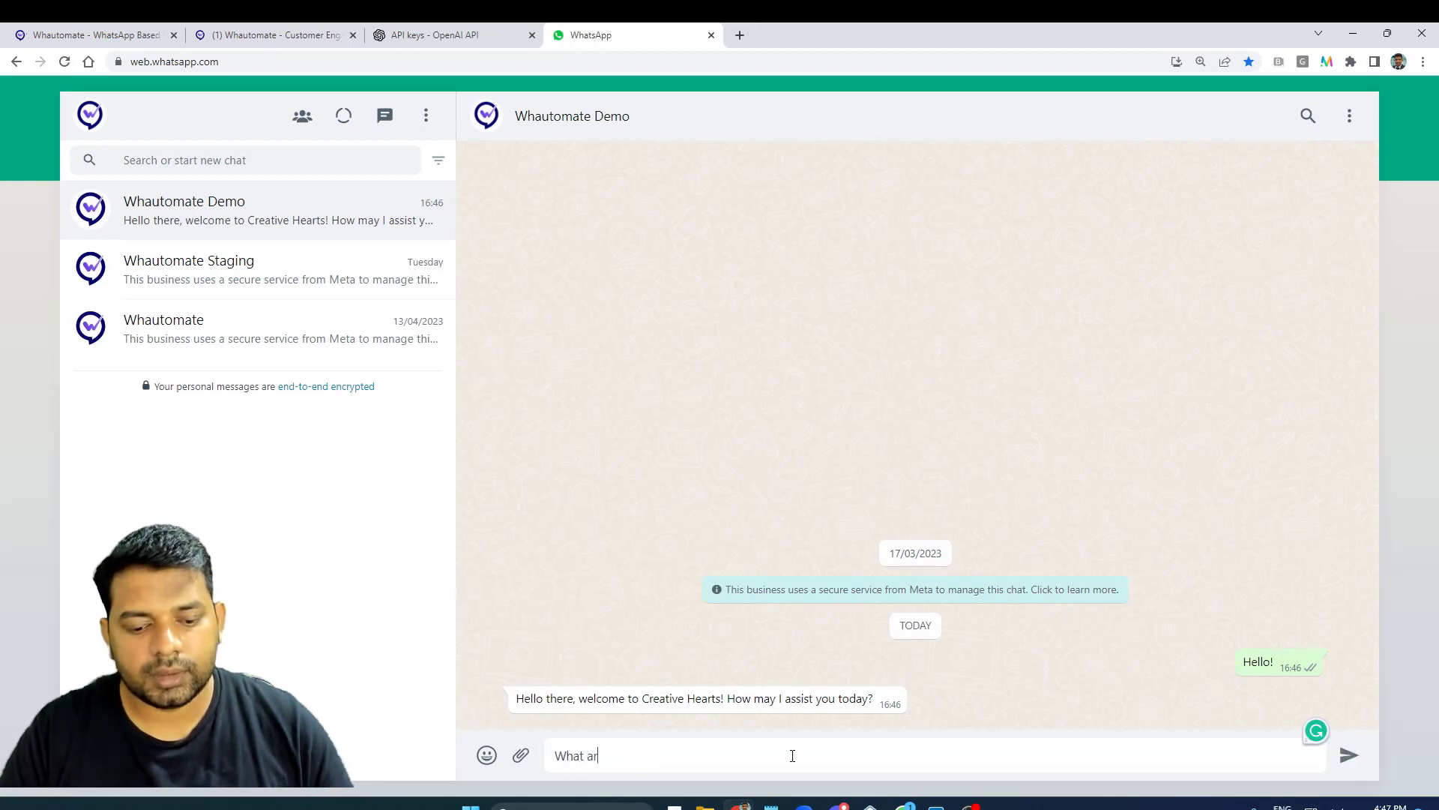
type("e the classe")
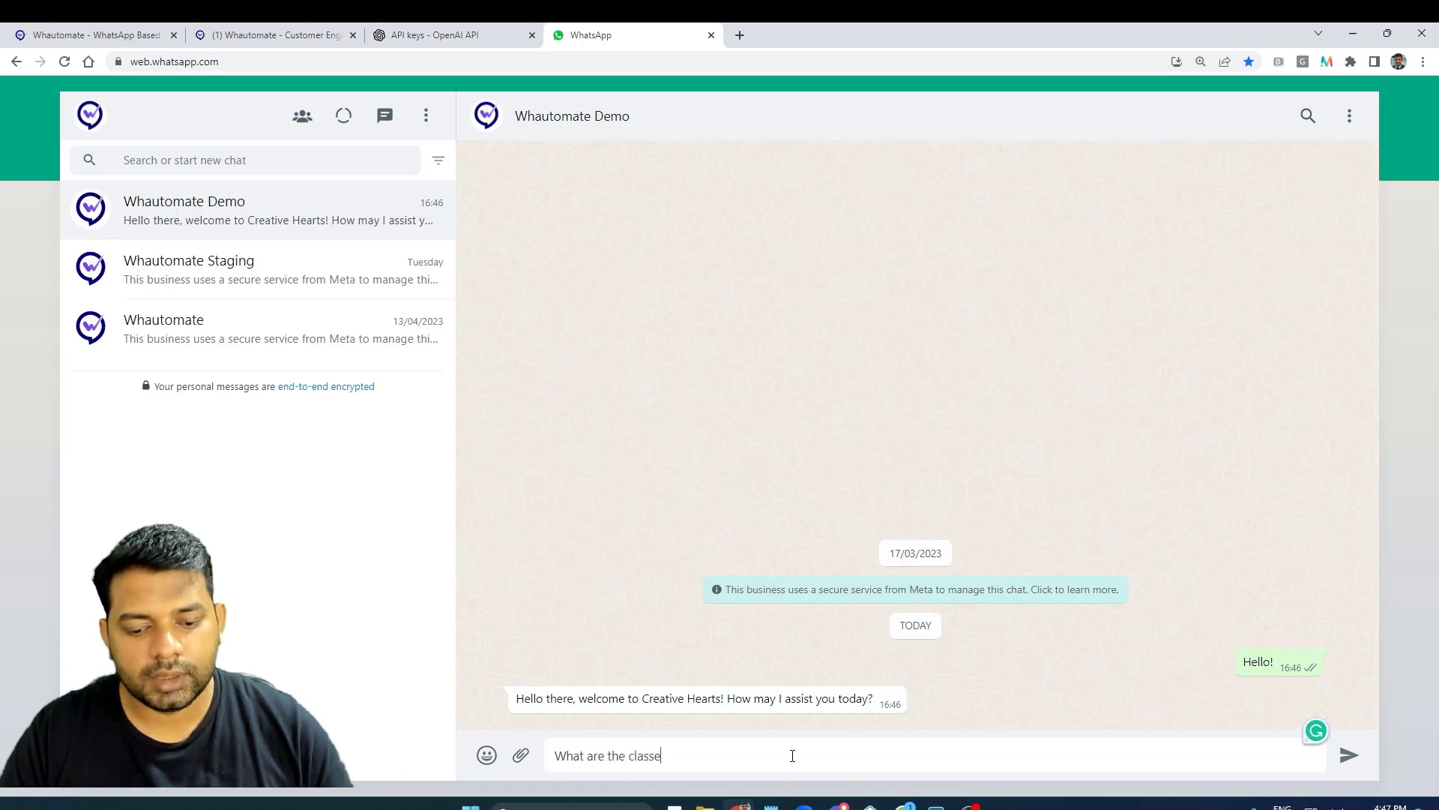
type("s available for ")
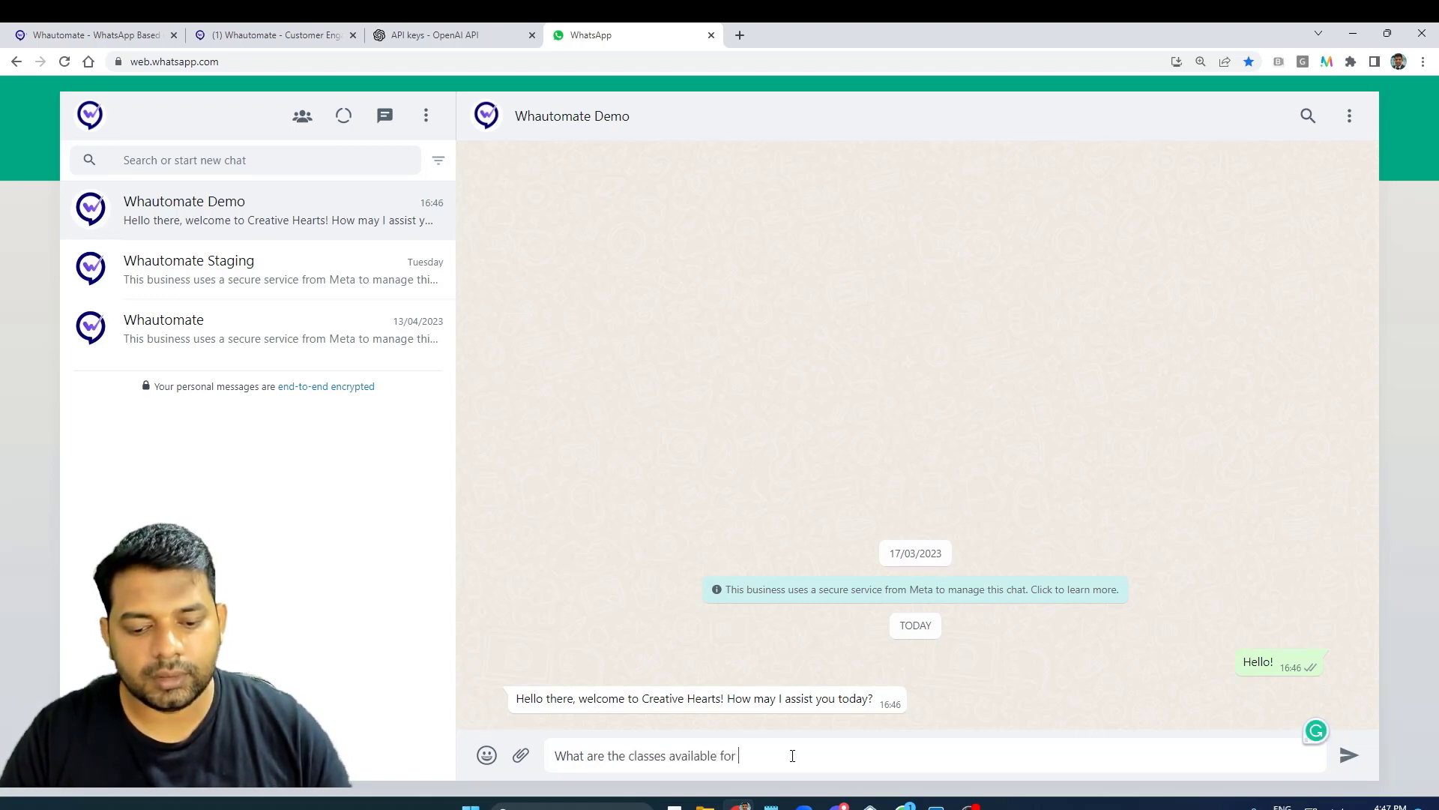
type("m")
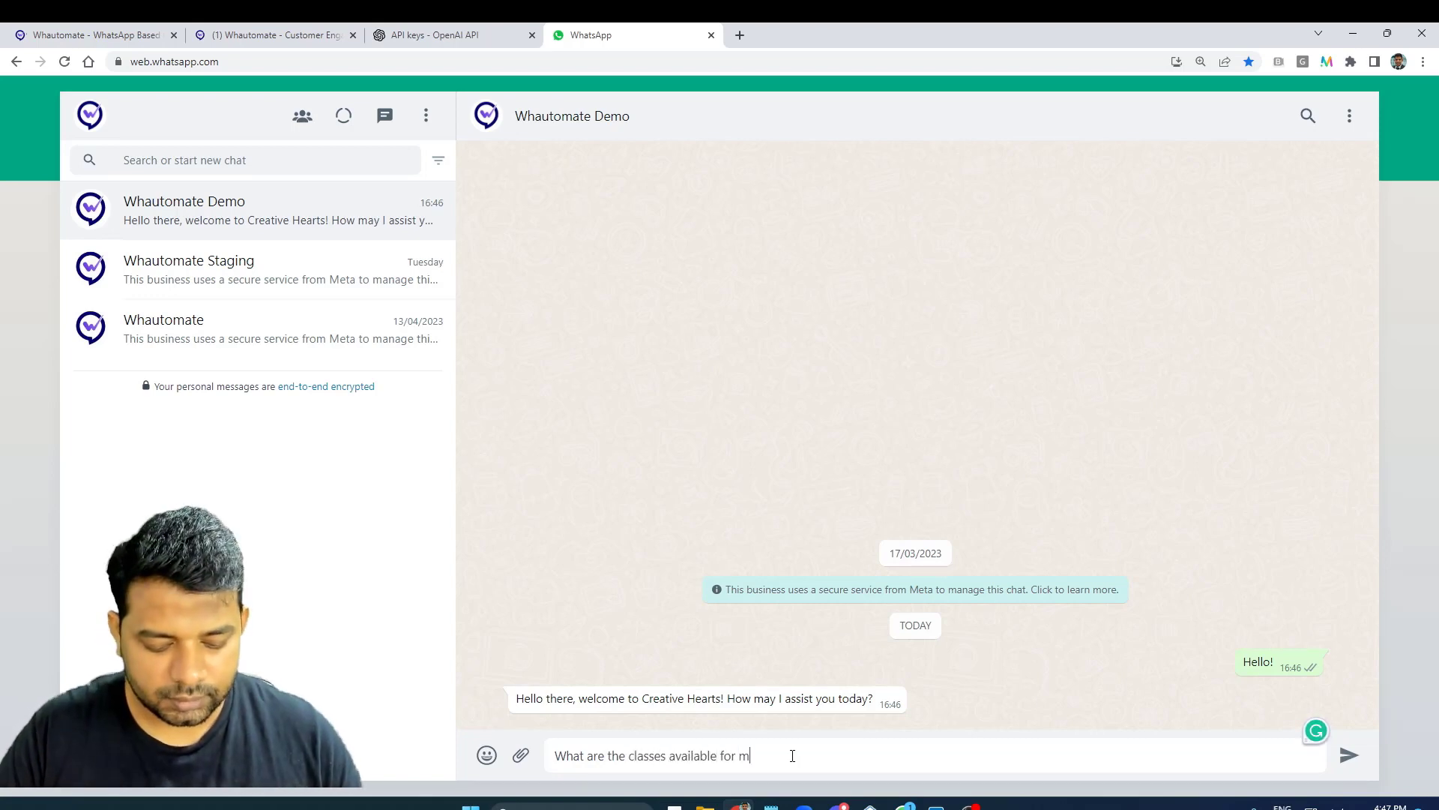
type("y 4 year old?")
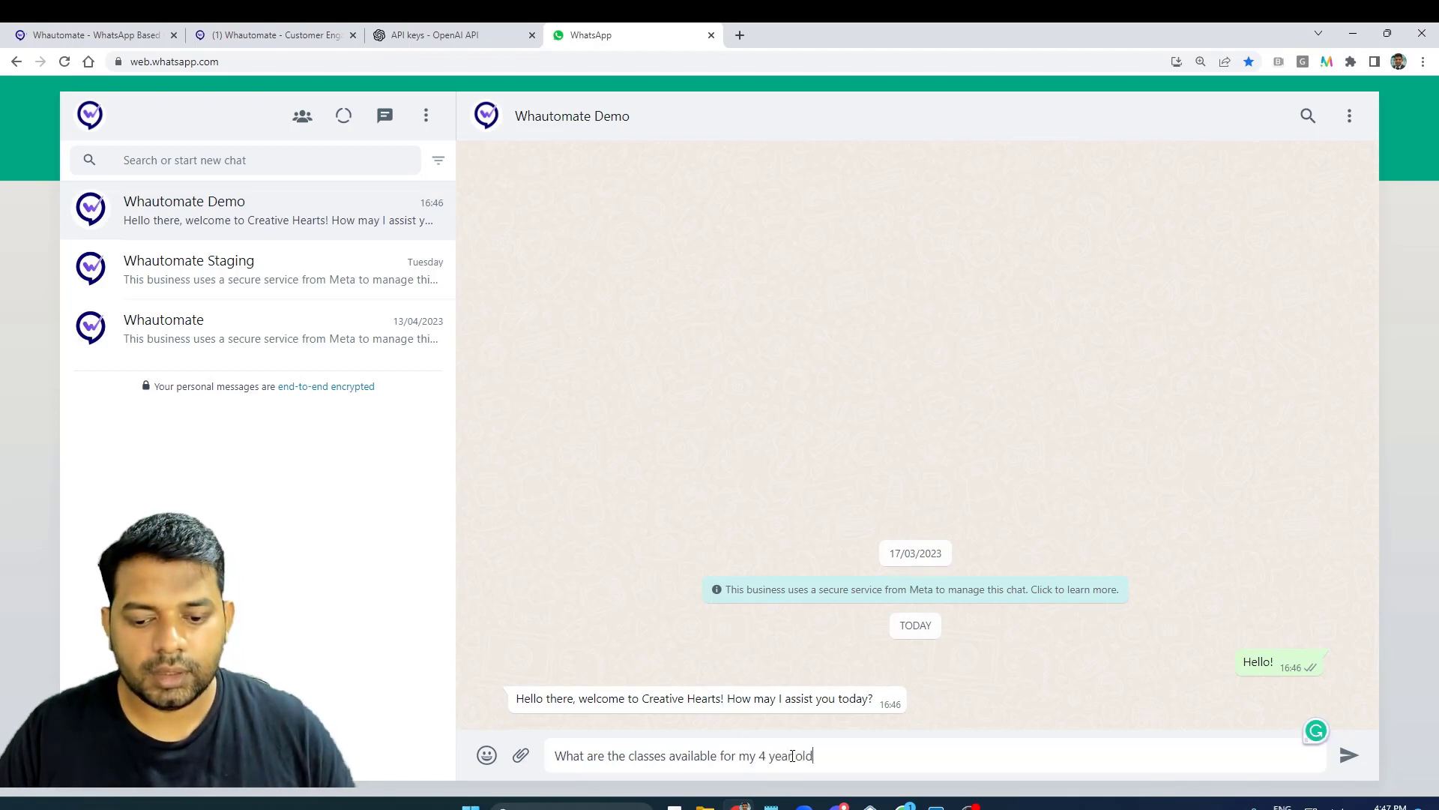
key("Return")
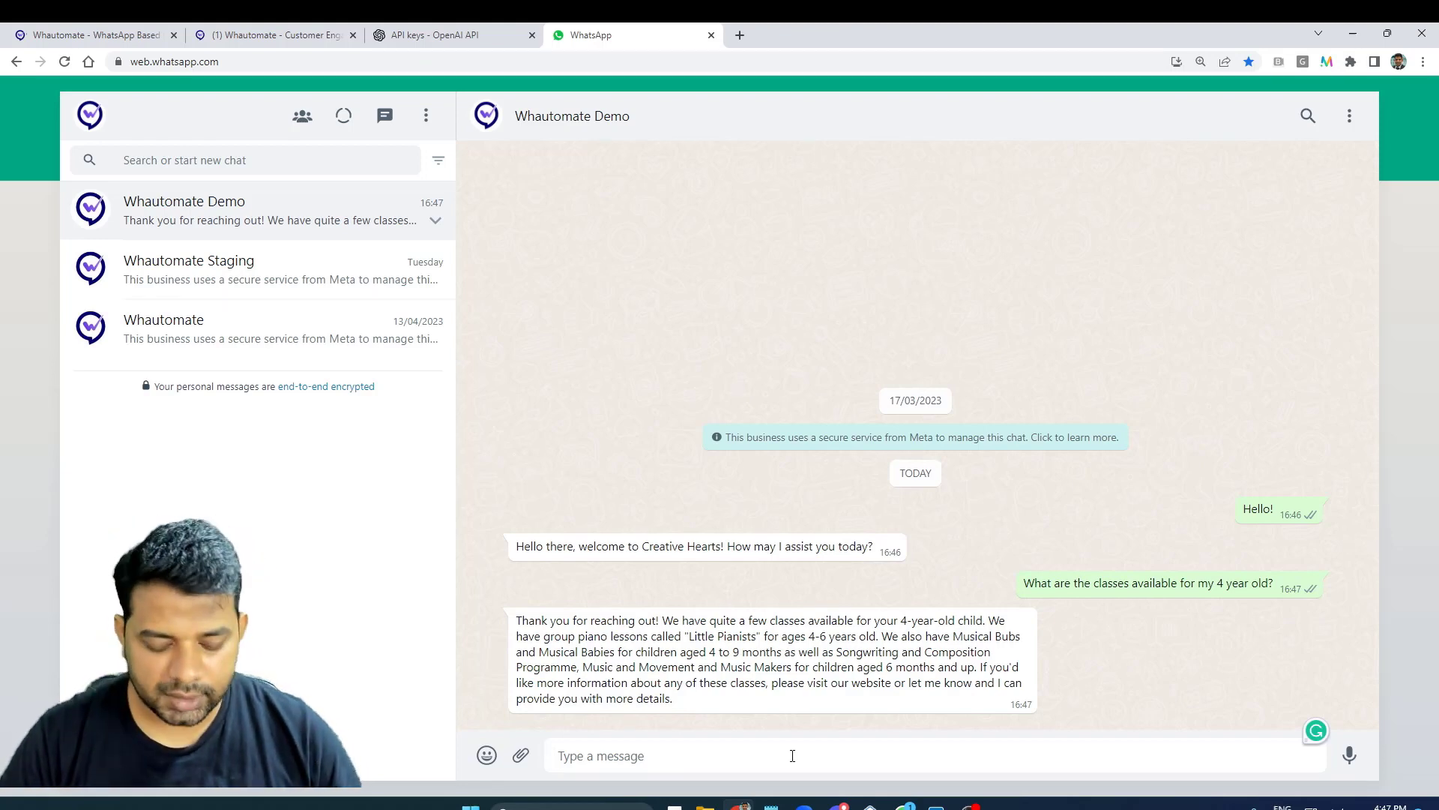
- Ask the chatbot "How can i book a trial class?" in the same Whautomate Demo chat
type("How can i bo")
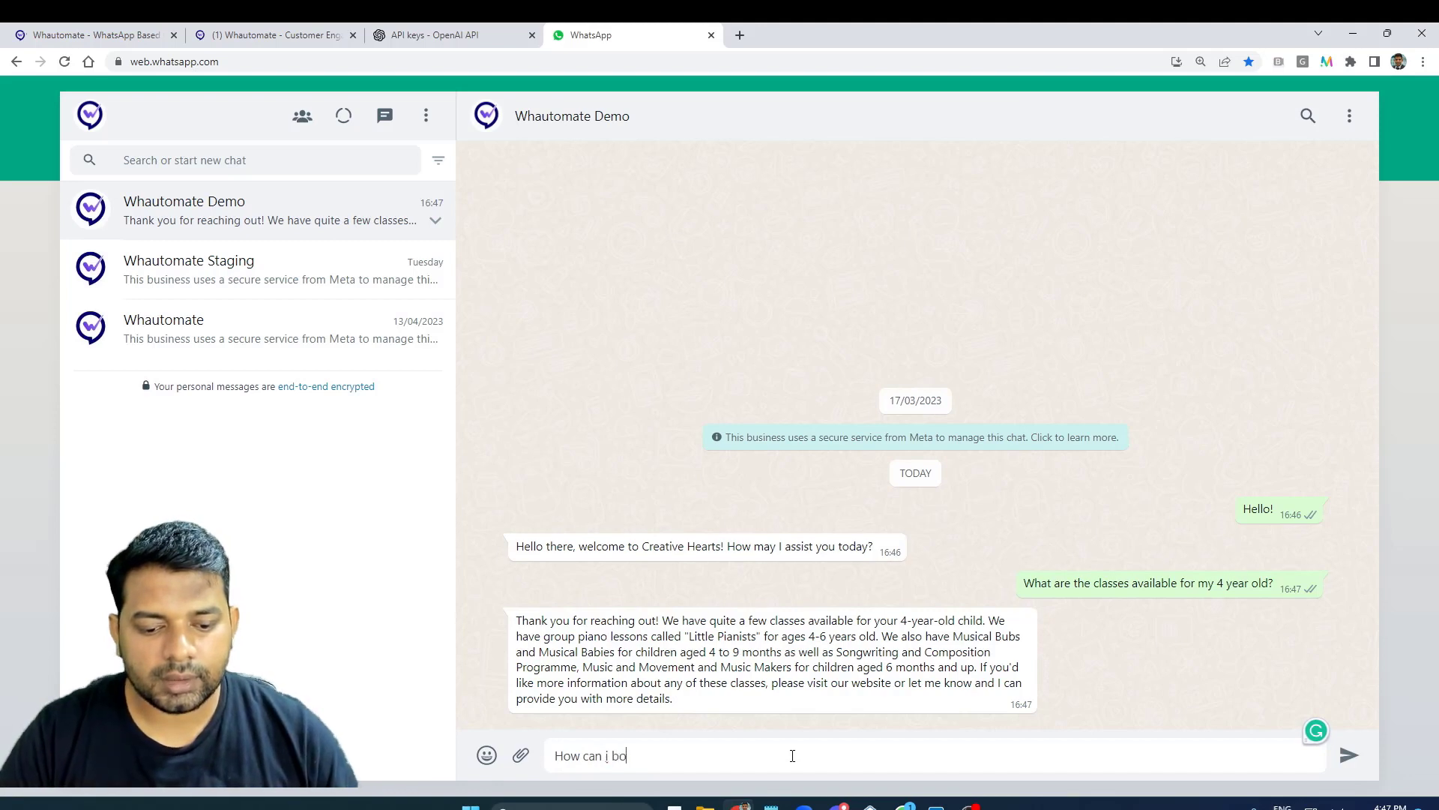
type("ok a trial clas")
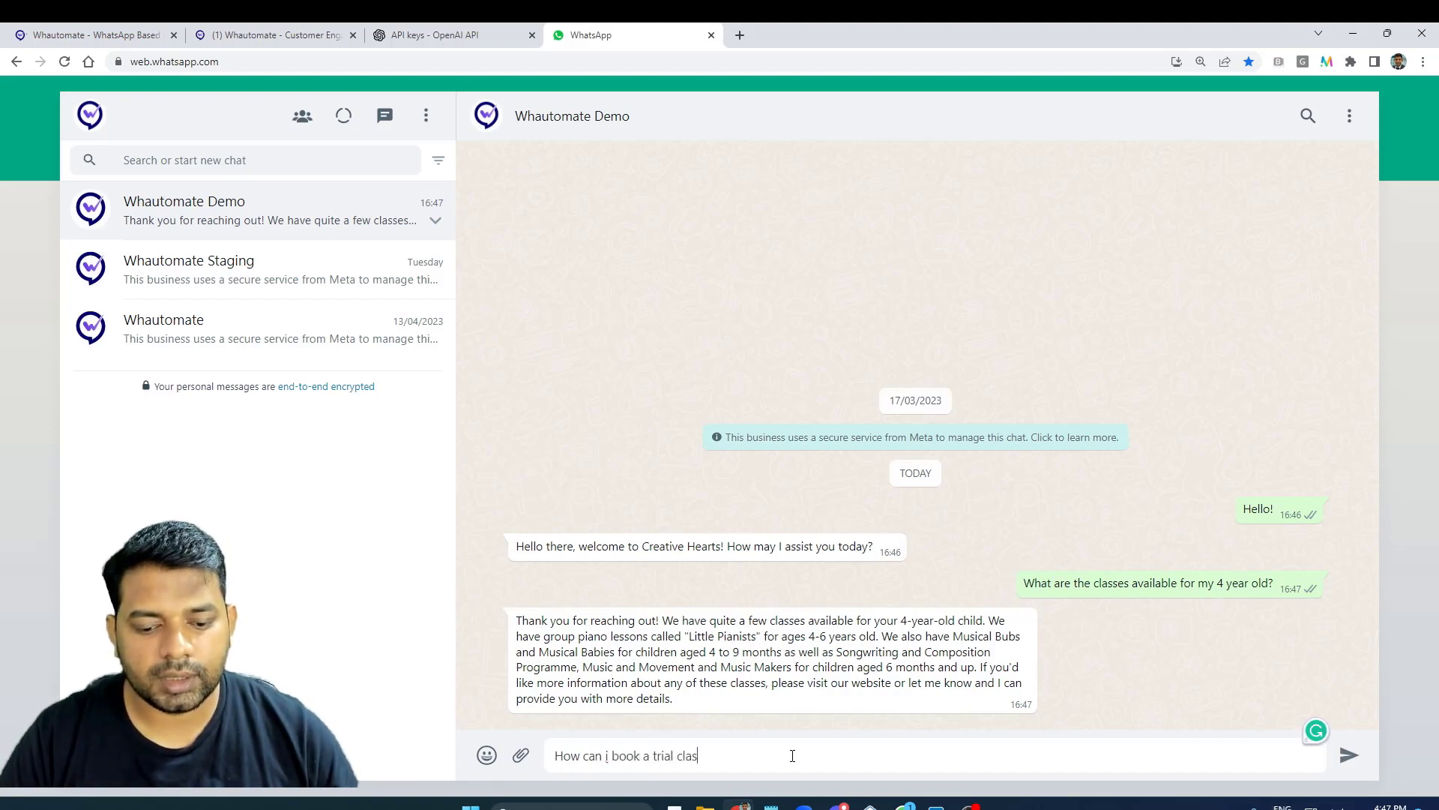
type("s?")
key("Return")
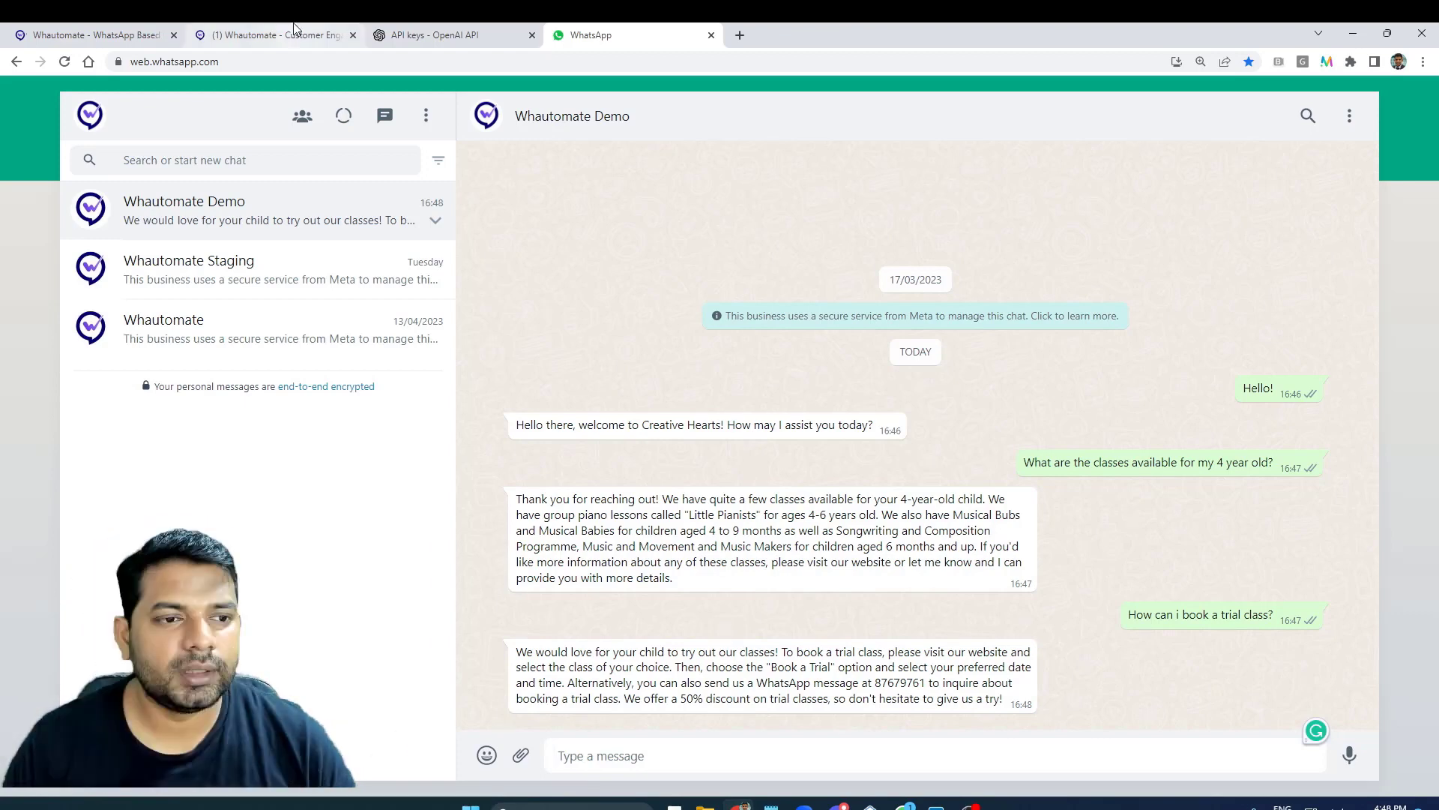
- Switch to the Whautomate Team Inbox, show the closed conversations, and review the bot's exchange with the test contact
left_click(274, 34)
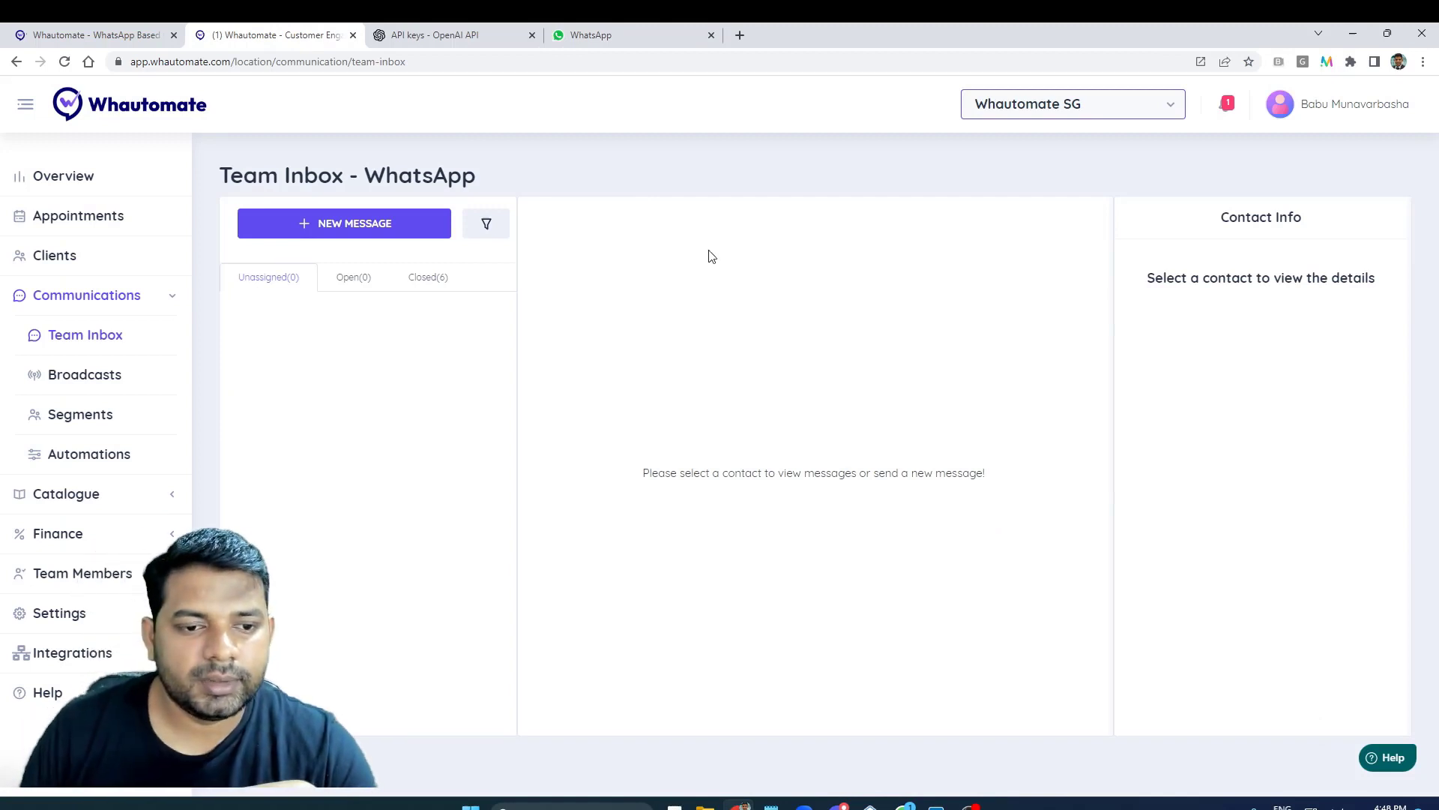
left_click(431, 280)
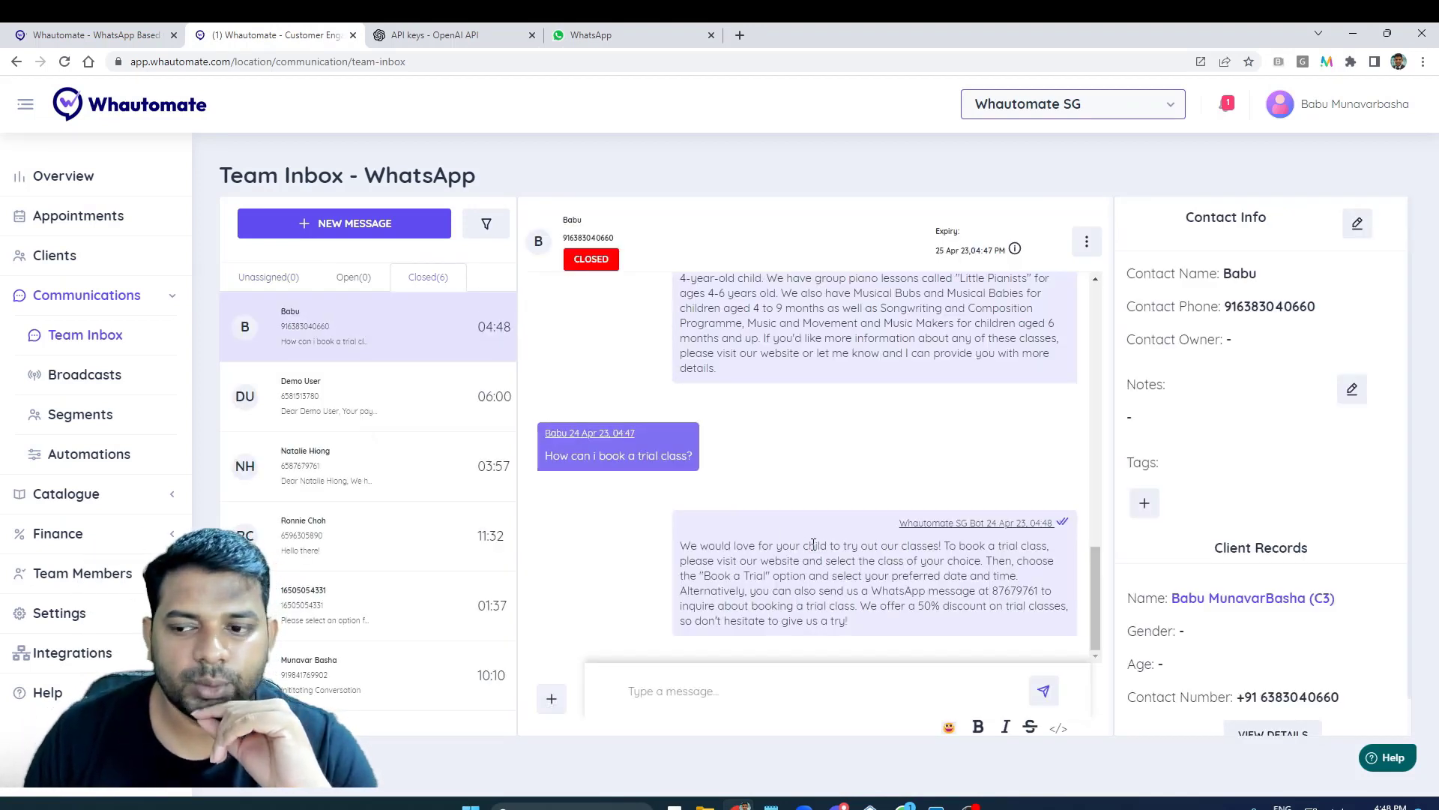
scroll(807, 551, "up", 3)
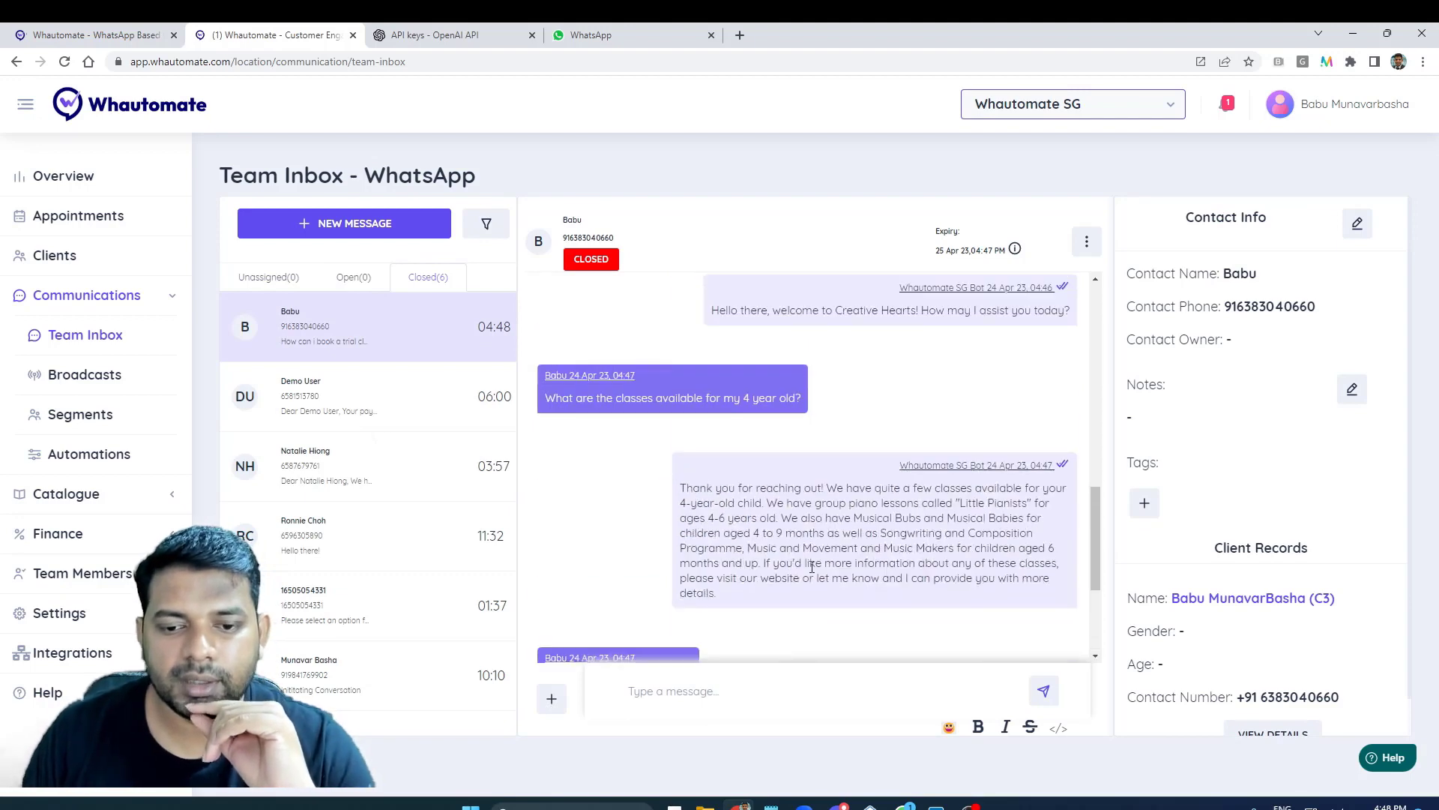
scroll(720, 533, "up", 3)
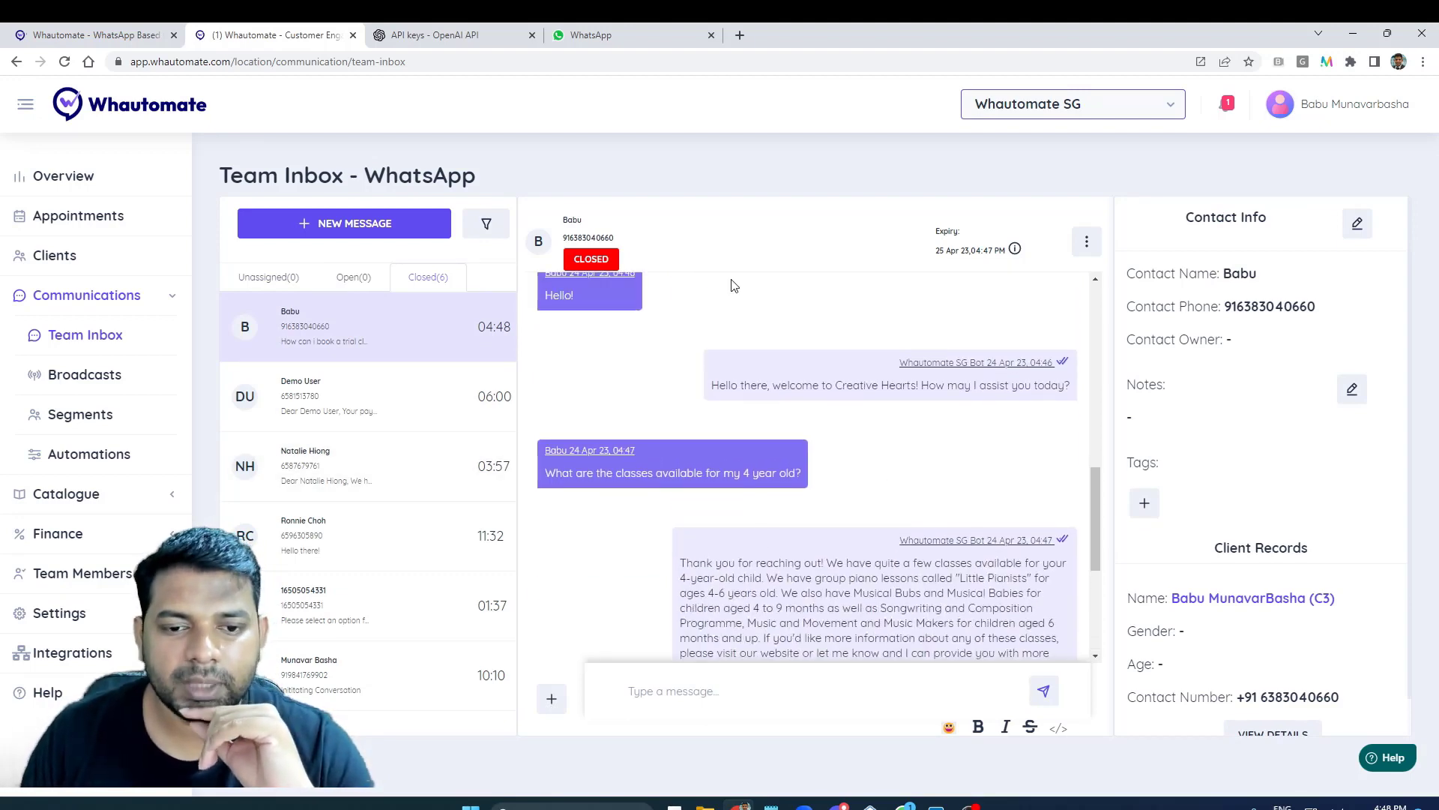
scroll(741, 540, "down", 6)
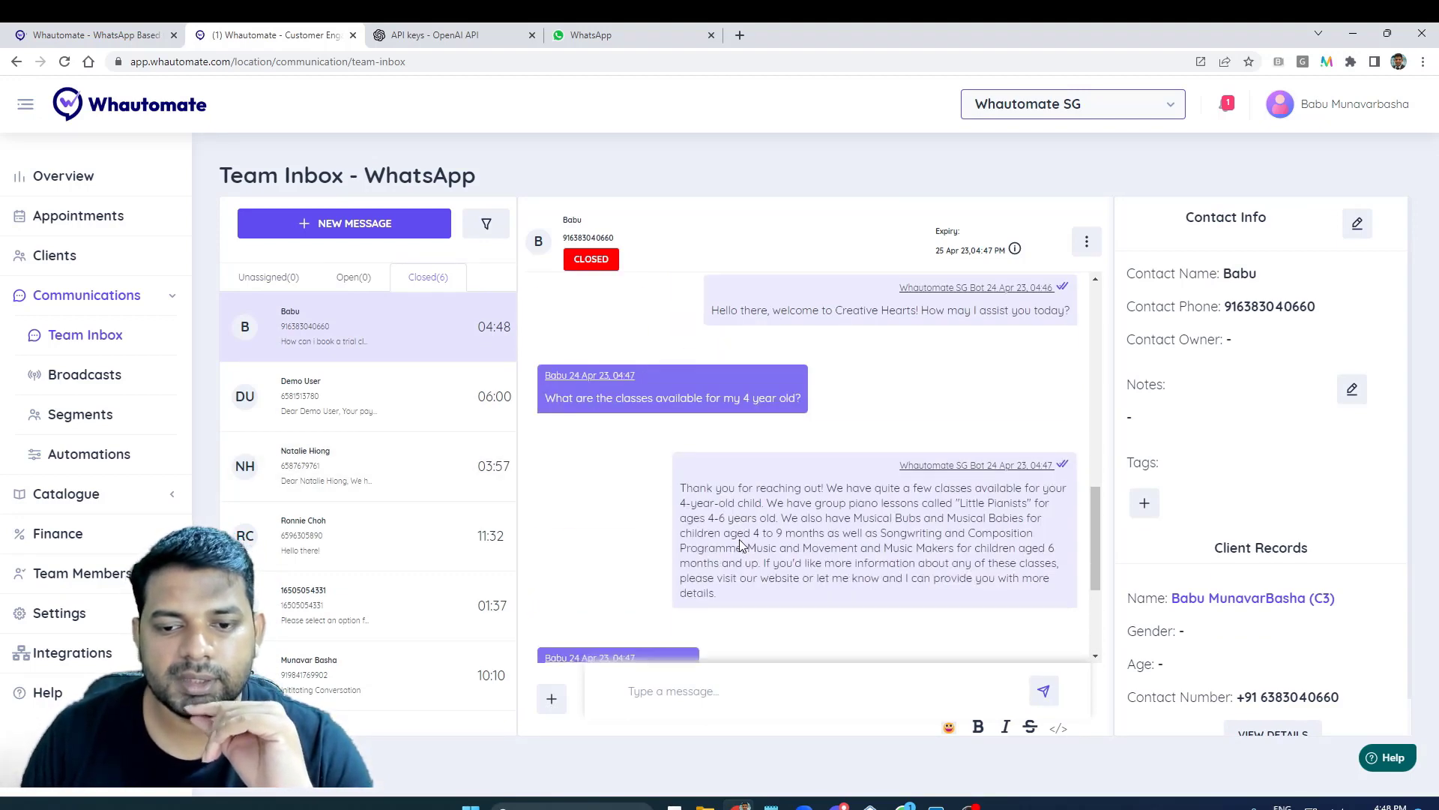
scroll(734, 538, "down", 1)
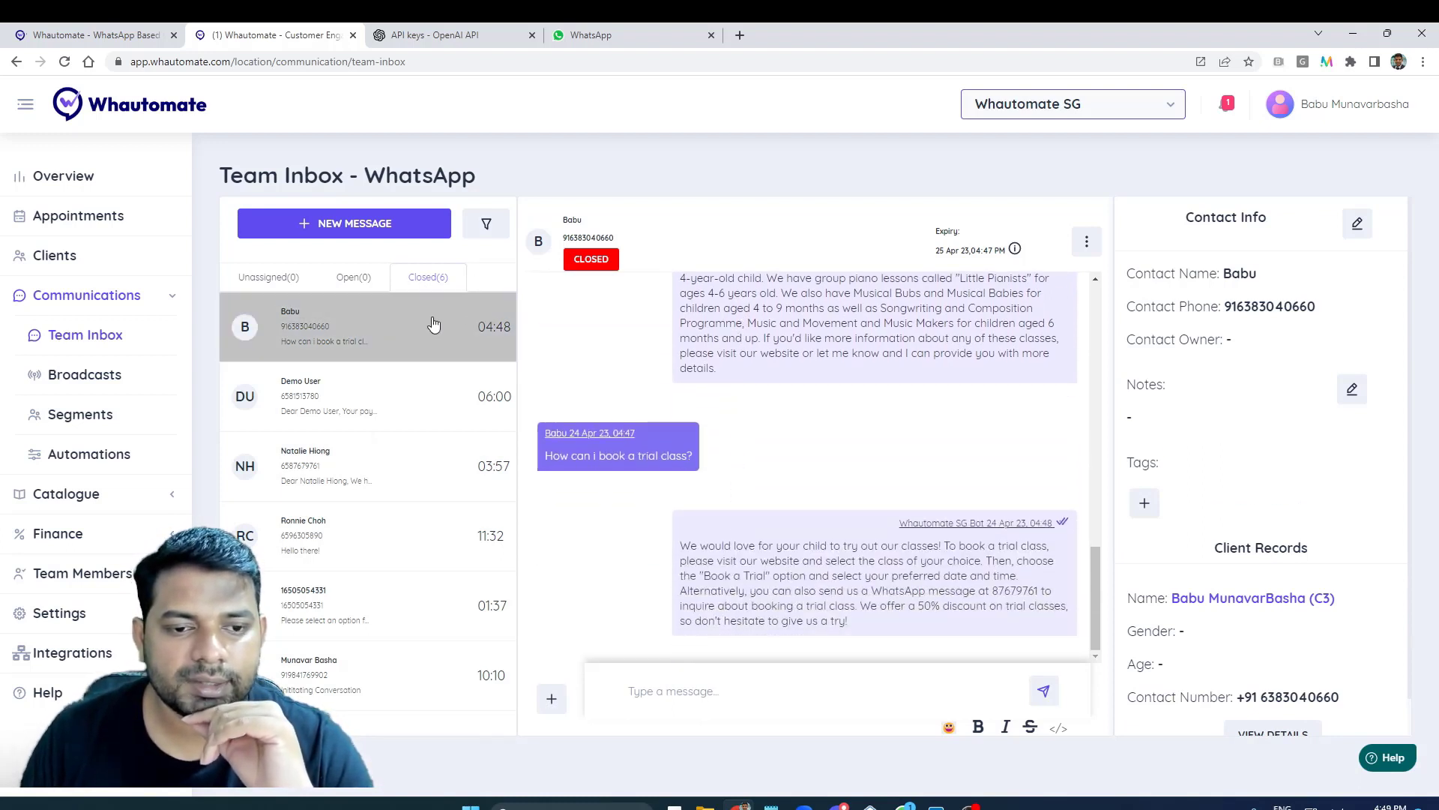
- Check the unassigned conversations and look at the contact's tag entry, cancelling it without adding a tag
left_click(285, 290)
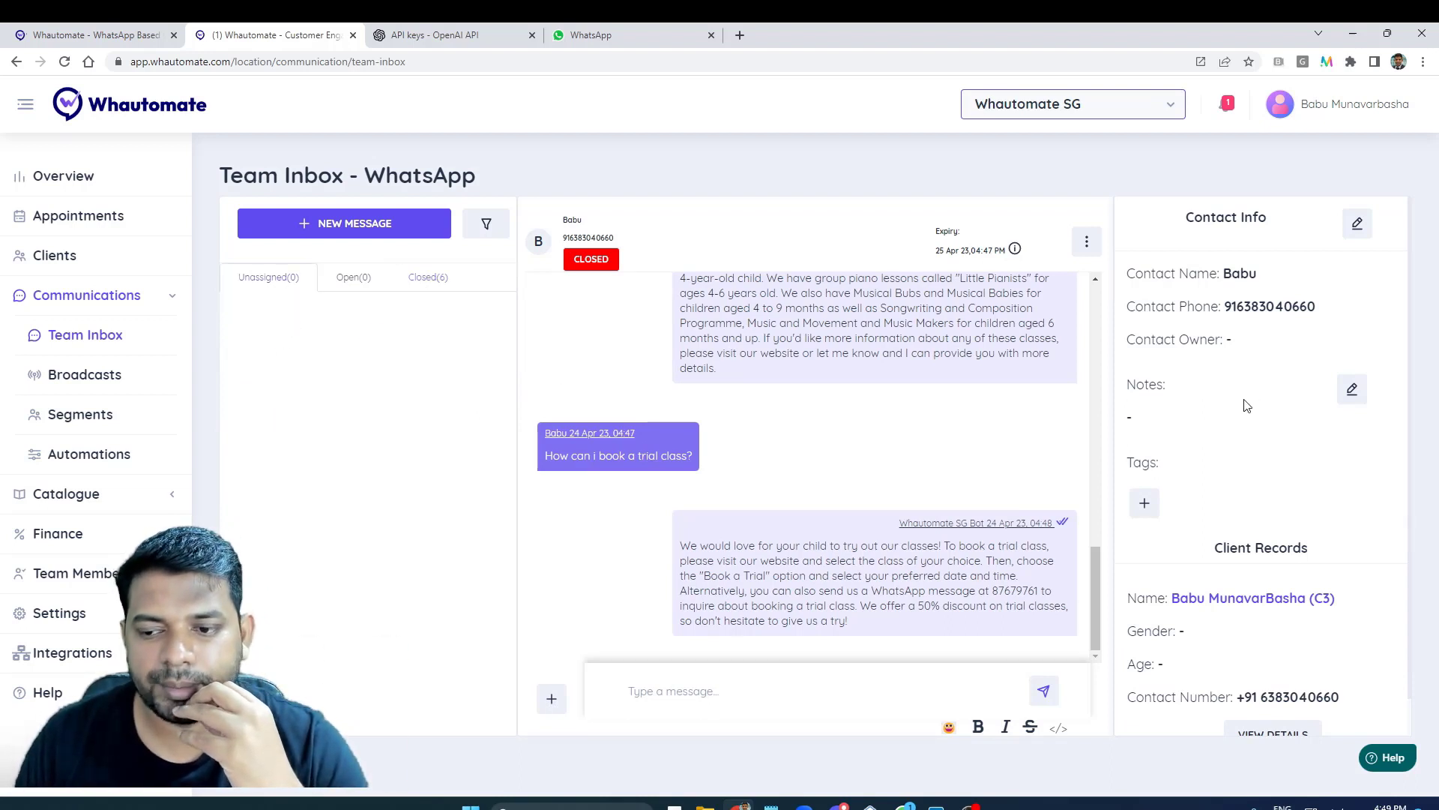
left_click(1158, 506)
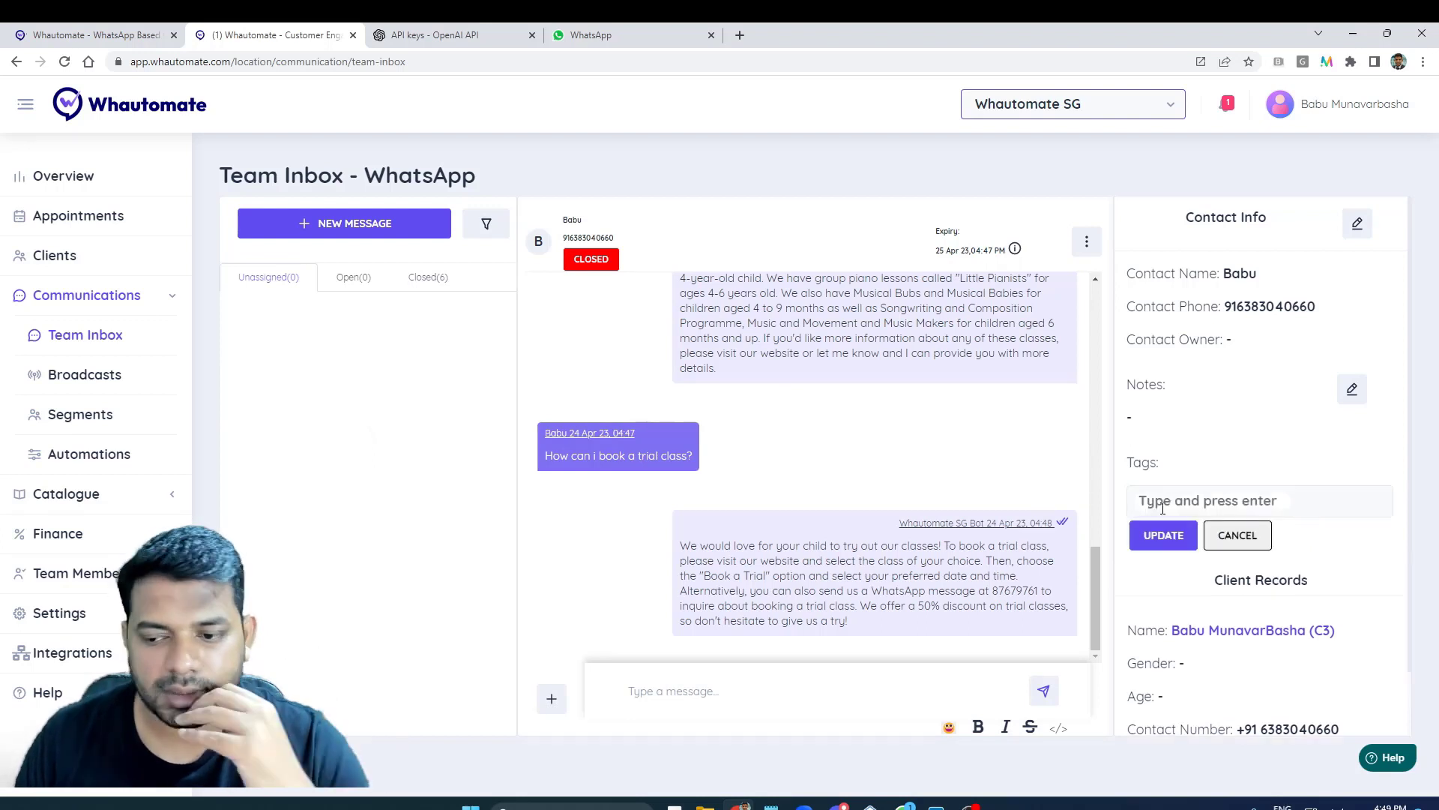
left_click(1238, 535)
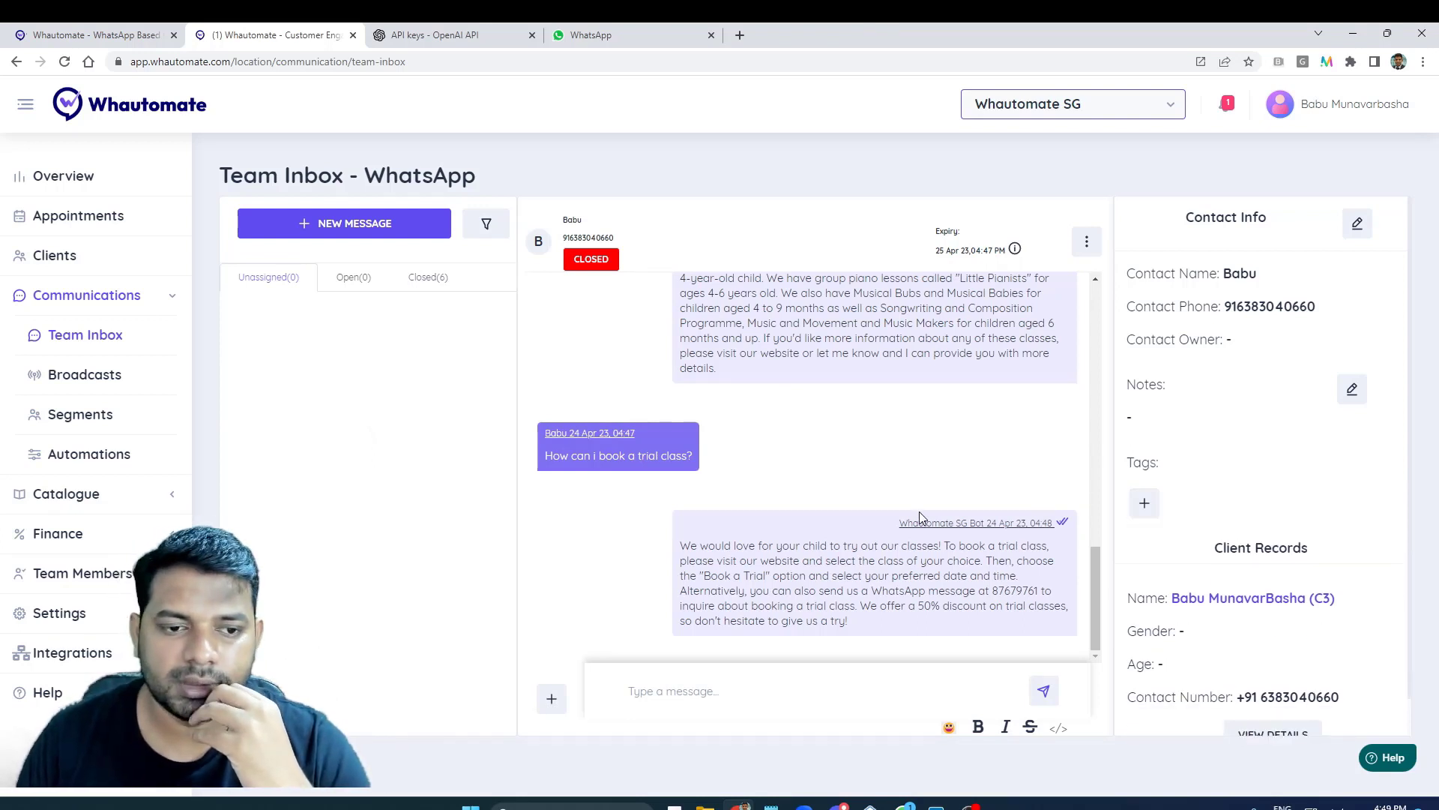